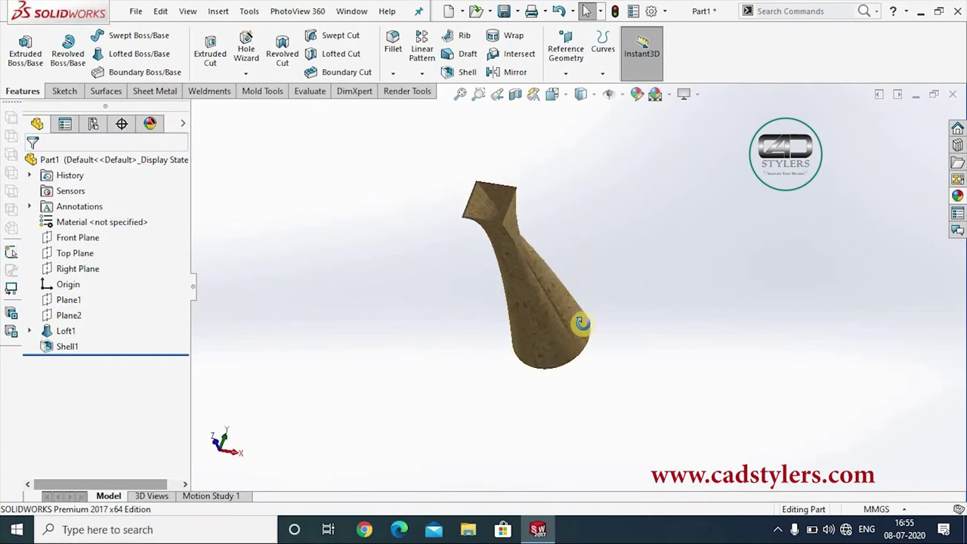
# - Inspect the finished vase from several angles, briefly open and close the loft settings, and snap it upright
pyautogui.moveTo(578, 324)
pyautogui.mouseDown(button='middle')
pyautogui.moveTo(602, 337)
pyautogui.moveTo(628, 253)
pyautogui.moveTo(598, 238)
pyautogui.moveTo(585, 249)
pyautogui.mouseUp(button='middle')
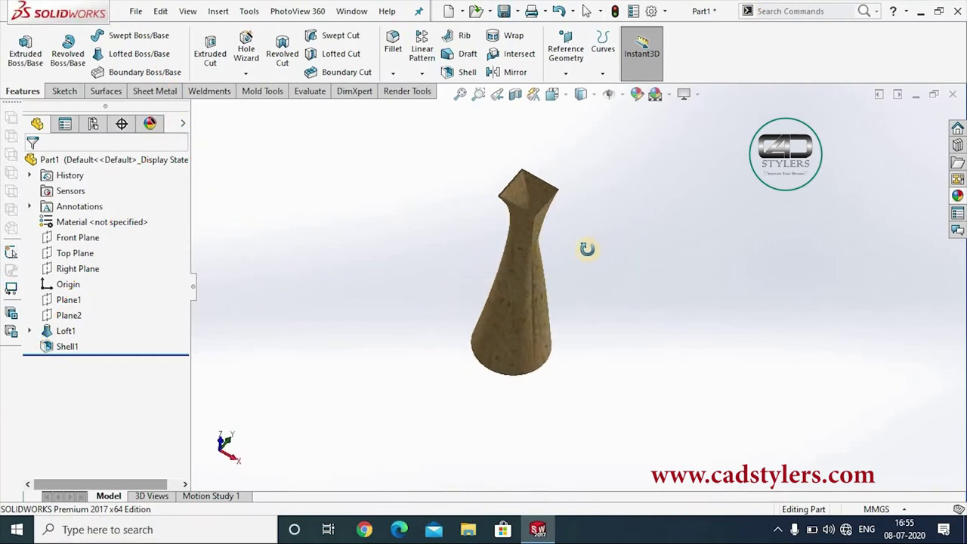
pyautogui.click(139, 59)
pyautogui.click(52, 161)
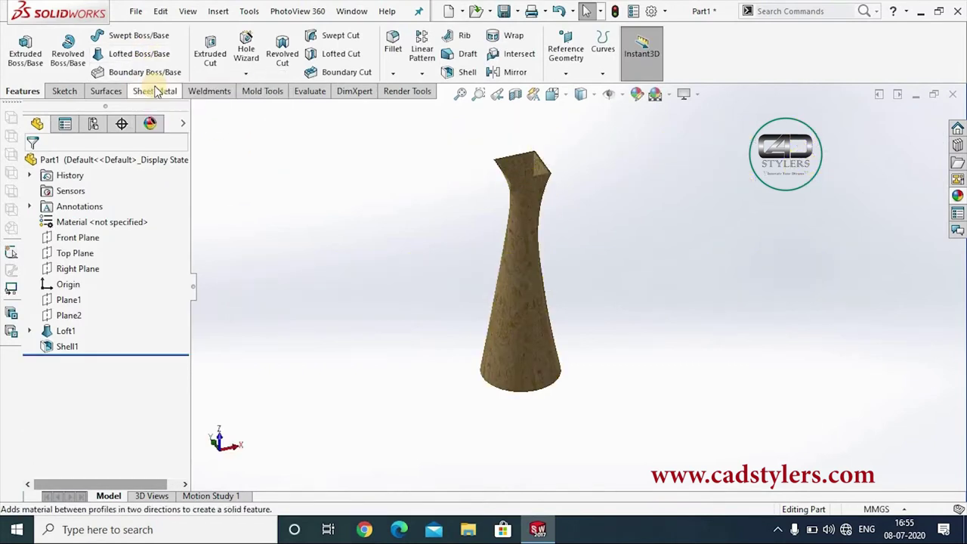
pyautogui.moveTo(425, 276)
pyautogui.mouseDown(button='middle')
pyautogui.moveTo(431, 244)
pyautogui.moveTo(437, 290)
pyautogui.moveTo(527, 258)
pyautogui.mouseUp(button='middle')
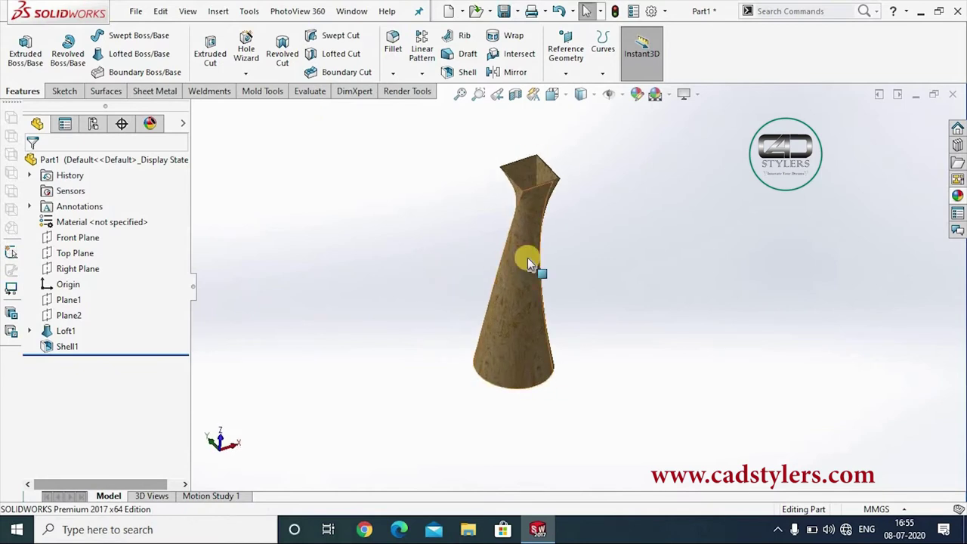
pyautogui.scroll(-3, 527, 258)
pyautogui.scroll(2, 604, 280)
pyautogui.moveTo(602, 279)
pyautogui.mouseDown(button='middle')
pyautogui.moveTo(575, 266)
pyautogui.moveTo(589, 237)
pyautogui.moveTo(605, 254)
pyautogui.mouseUp(button='middle')
pyautogui.hotkey('ctrl', '6')
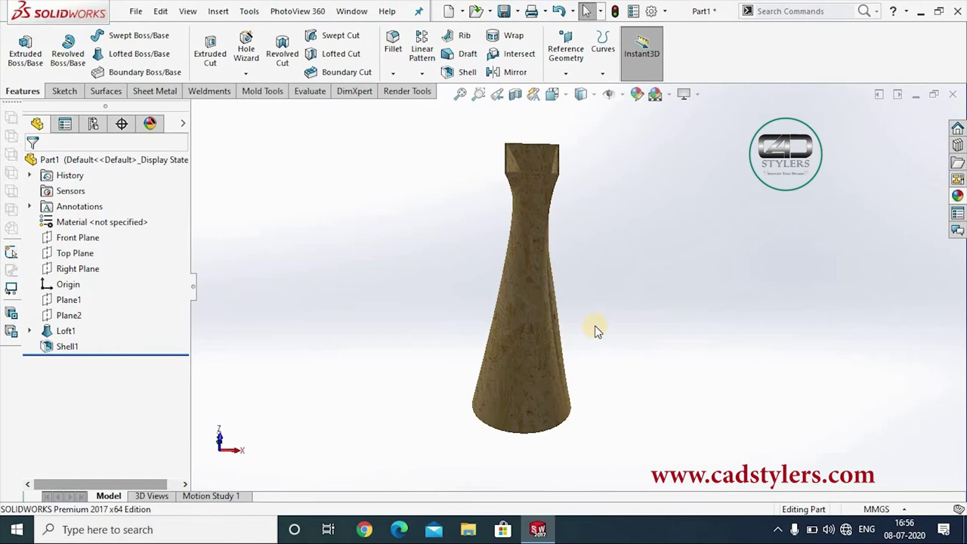
pyautogui.moveTo(607, 305); pyautogui.dragTo(608, 311, button='middle')
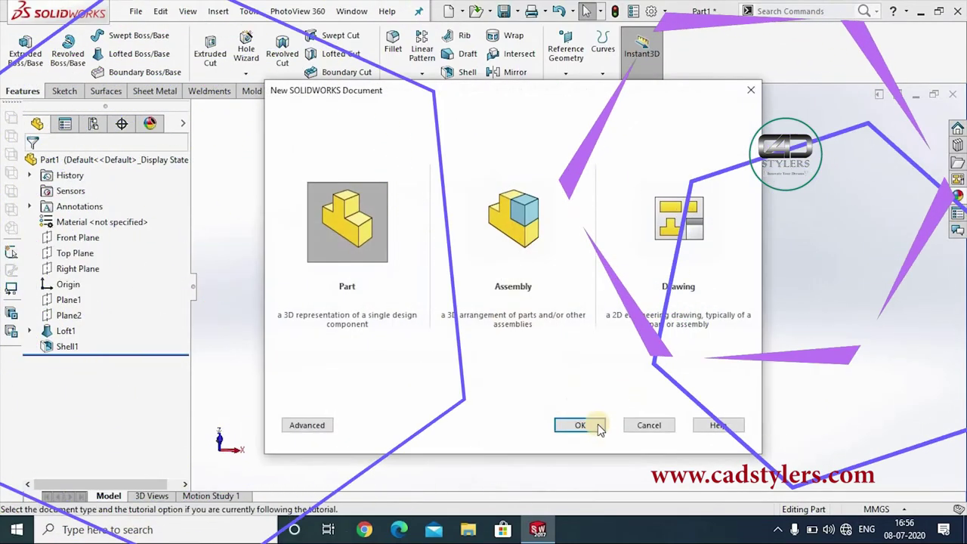
# - Create a new blank part and view the Front Plane normal to the screen
pyautogui.click(593, 424)
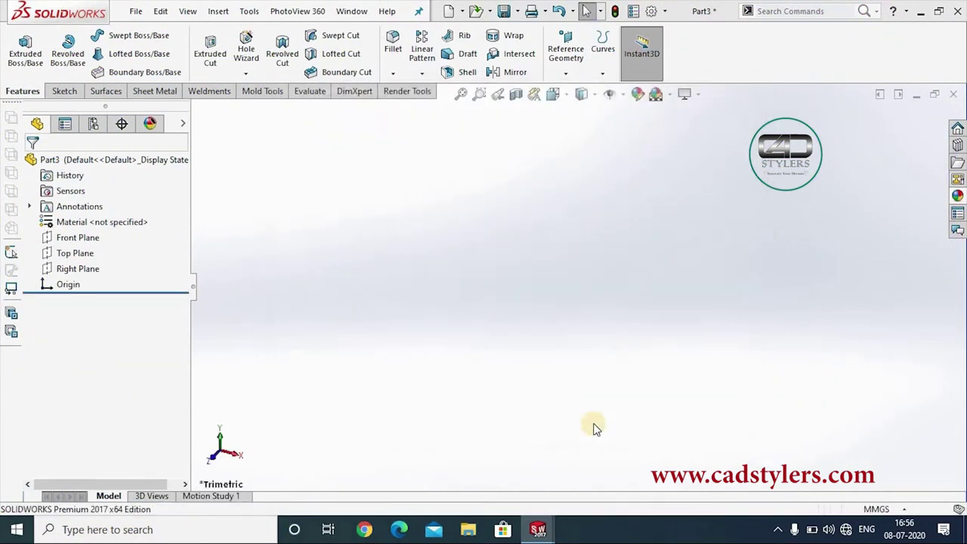
pyautogui.rightClick(117, 238)
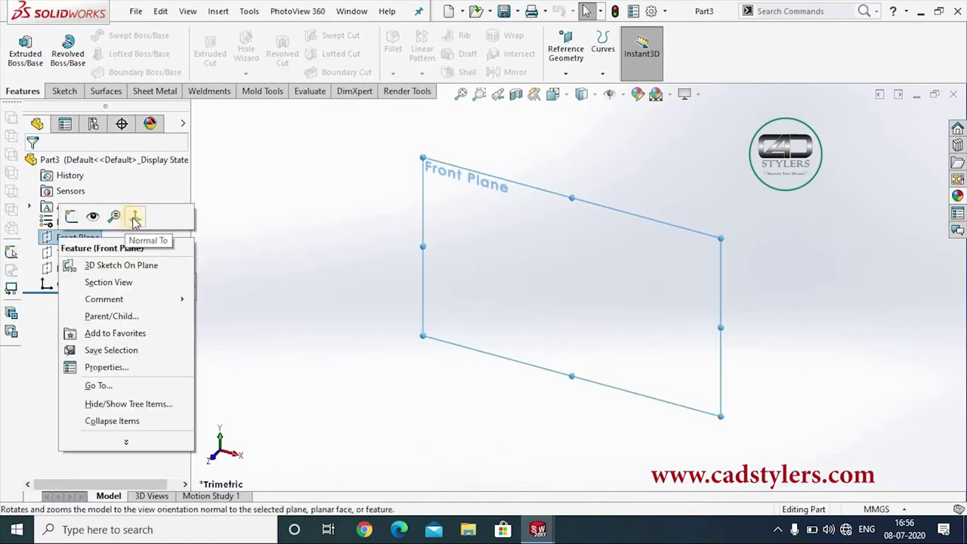
pyautogui.click(135, 219)
# - Draw a circle on the Front Plane centred on the origin
pyautogui.click(63, 91)
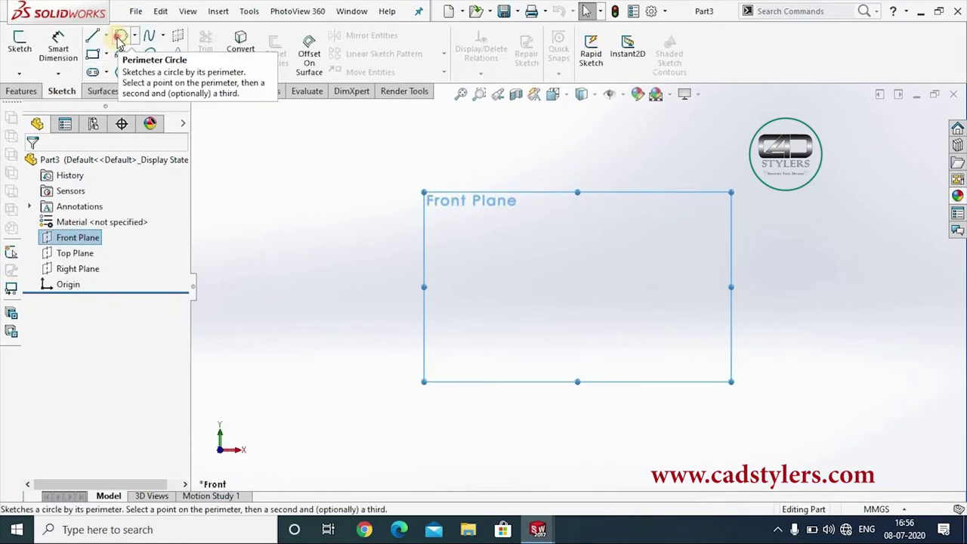
pyautogui.click(119, 39)
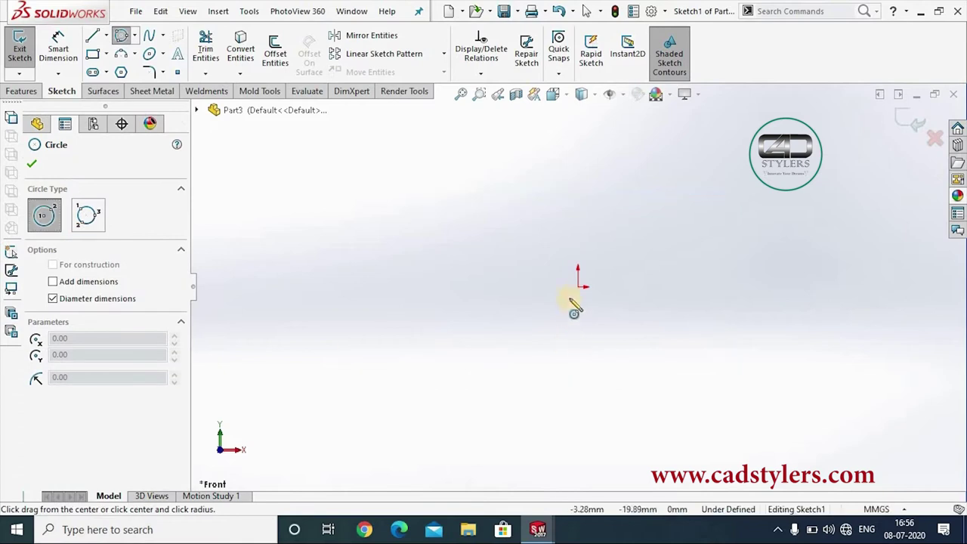
pyautogui.click(578, 287)
pyautogui.click(594, 222)
pyautogui.rightClick(652, 233)
pyautogui.click(631, 231)
# - Dimension the circle to a 100 mm diameter and exit the sketch
pyautogui.click(58, 46)
pyautogui.click(529, 242)
pyautogui.click(468, 287)
pyautogui.write('100')
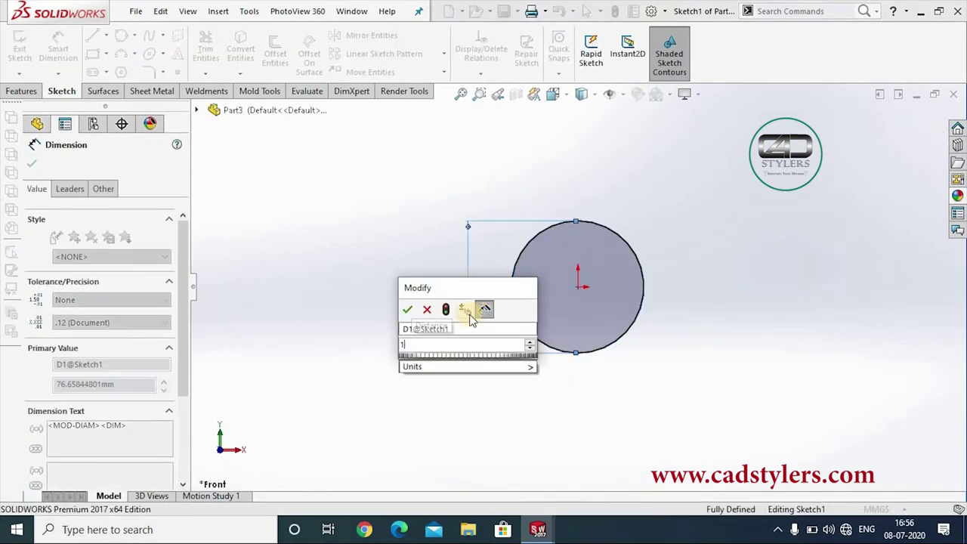
pyautogui.press('Return')
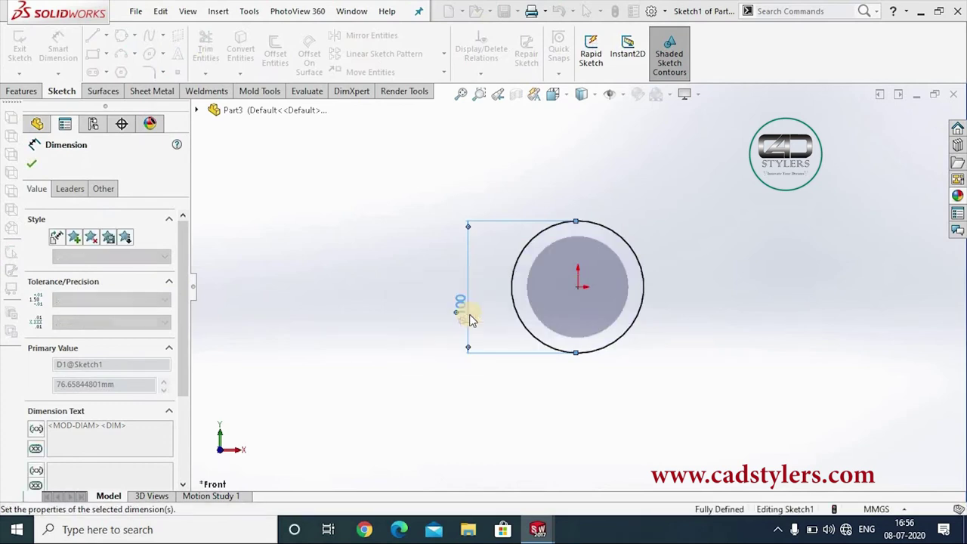
pyautogui.click(32, 163)
pyautogui.press('Escape')
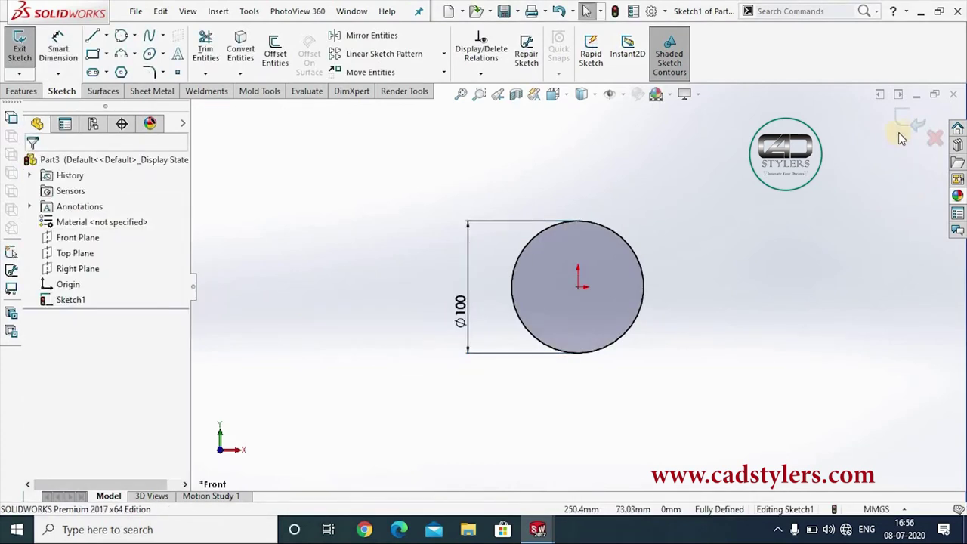
pyautogui.hotkey('ctrl', 'b')
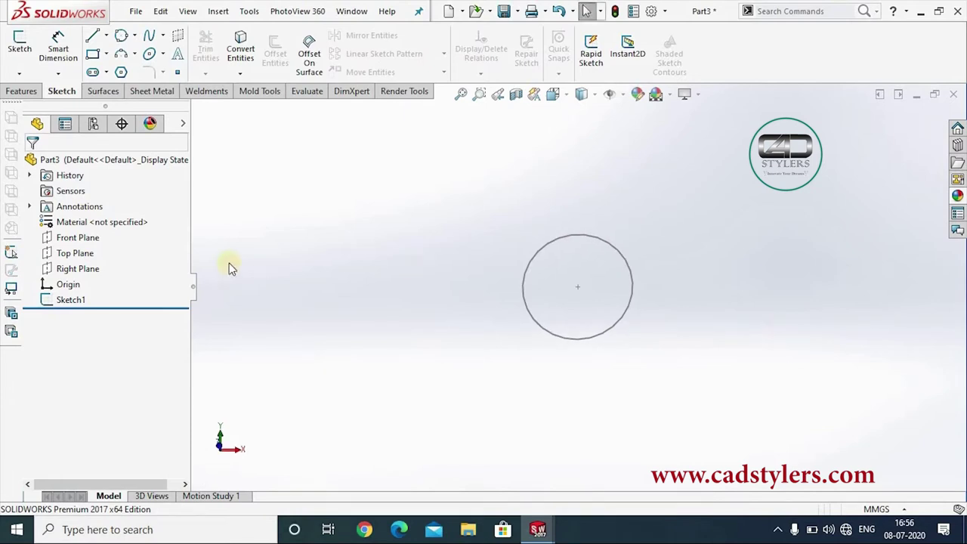
# - Create Plane1 offset 200 mm from the Front Plane
pyautogui.click(72, 237)
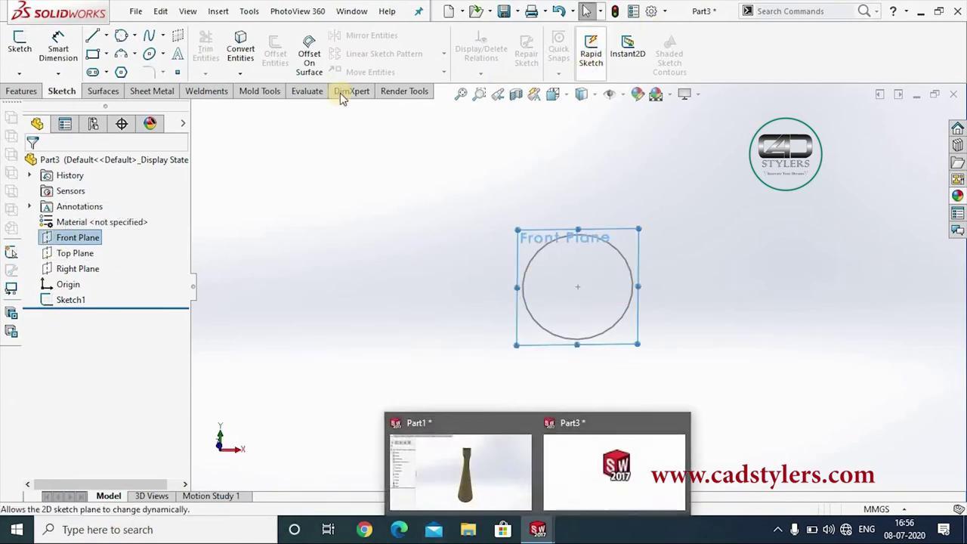
pyautogui.click(21, 90)
pyautogui.click(566, 53)
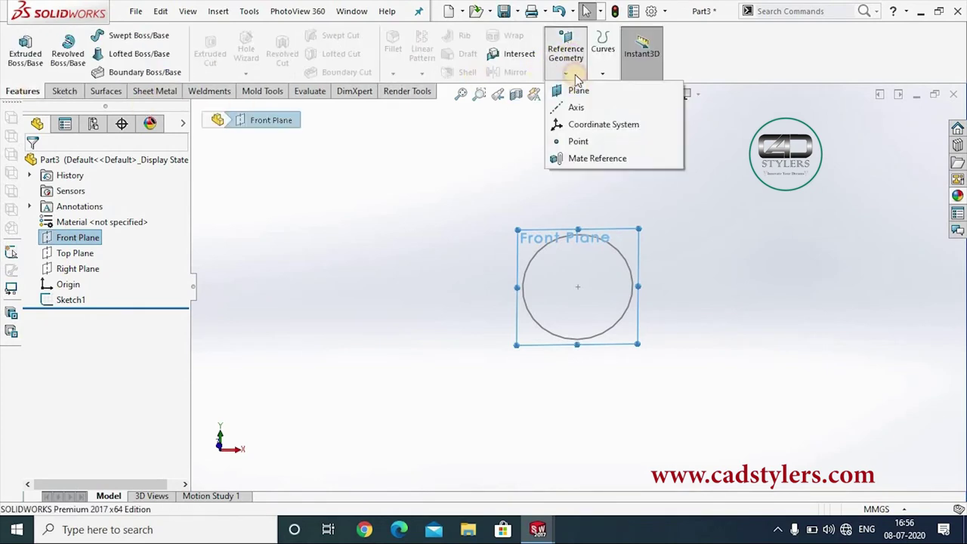
pyautogui.moveTo(687, 298); pyautogui.dragTo(646, 275, button='middle')
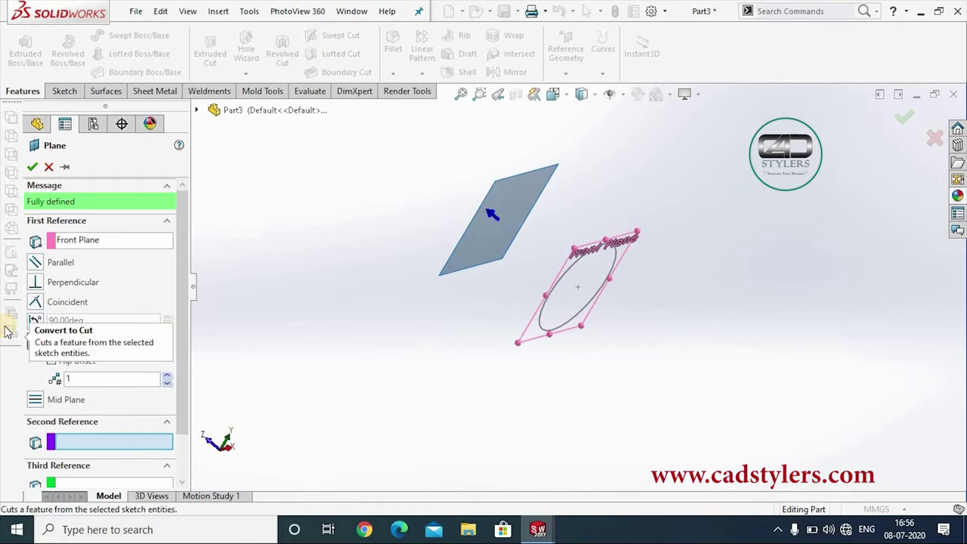
pyautogui.doubleClick(101, 340)
pyautogui.write('200')
pyautogui.press('Return')
pyautogui.click(32, 166)
pyautogui.moveTo(489, 288); pyautogui.dragTo(443, 221, button='middle')
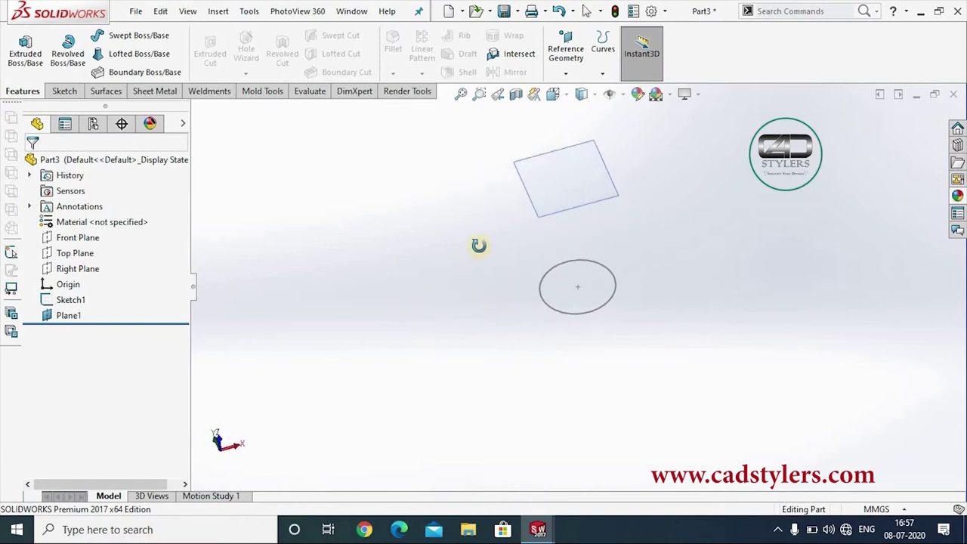
pyautogui.hotkey('ctrl', '5')
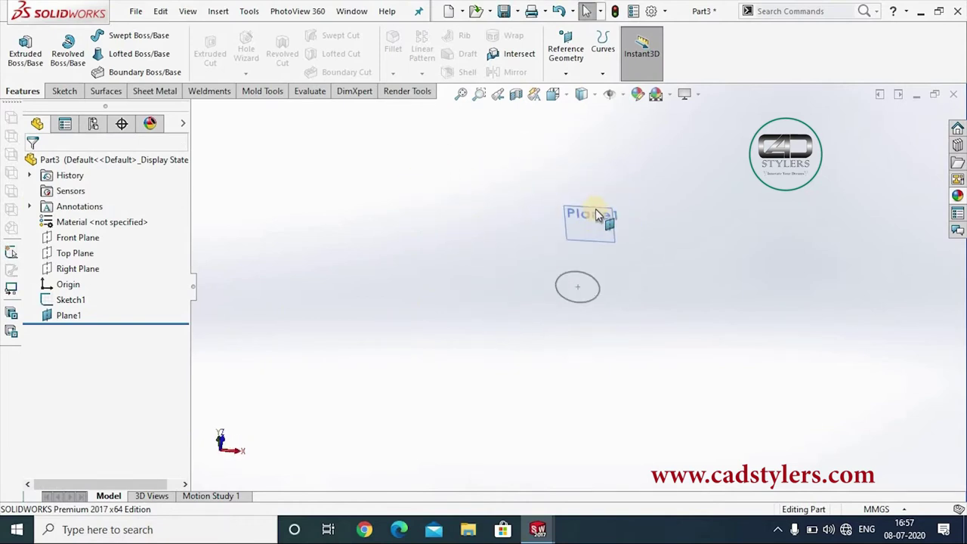
# - Start a sketch on Plane1, view it normal to, and draw a circle centred on the origin
pyautogui.rightClick(591, 222)
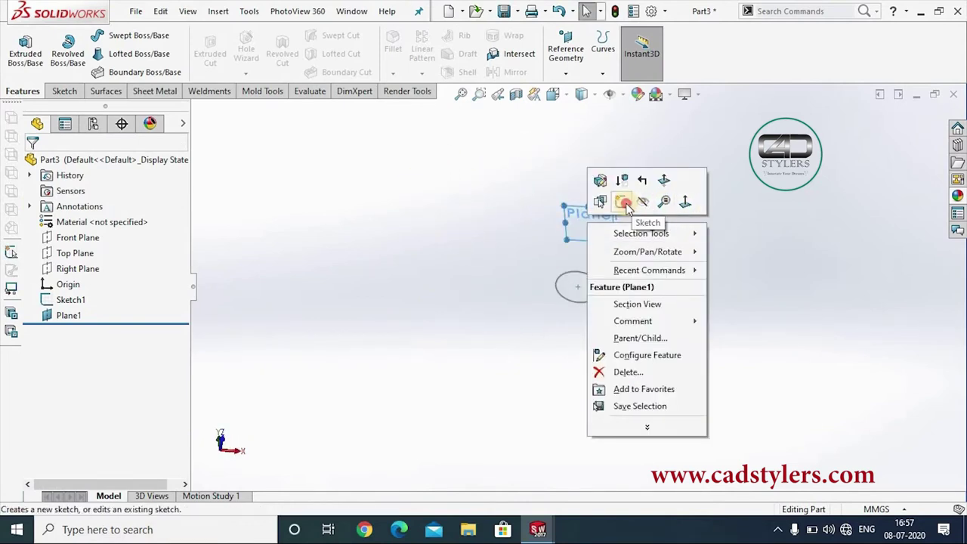
pyautogui.click(629, 202)
pyautogui.press('space')
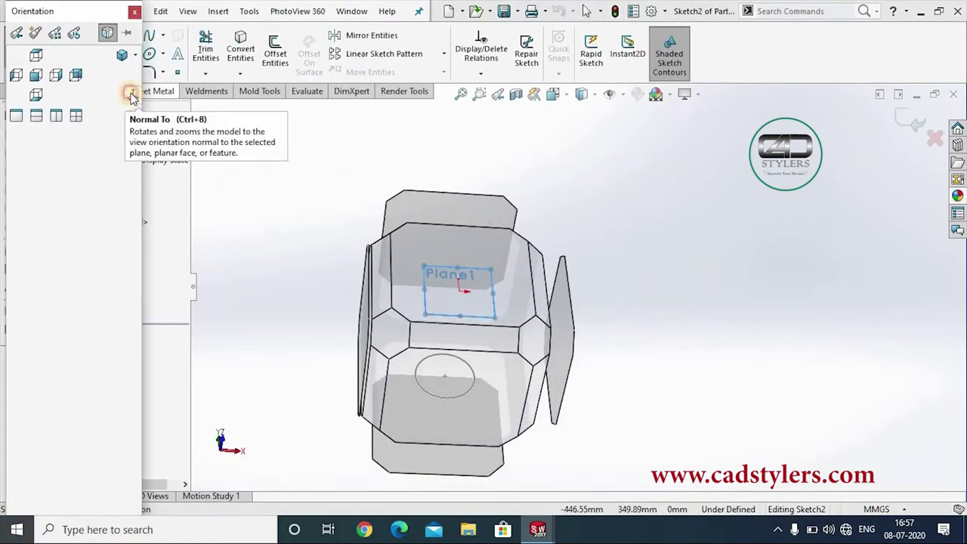
pyautogui.click(129, 93)
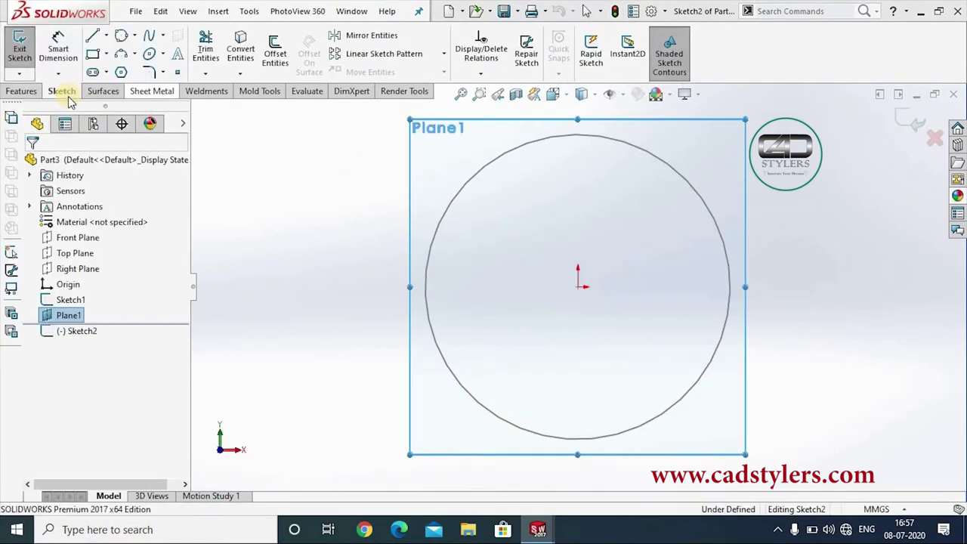
pyautogui.click(121, 35)
pyautogui.click(578, 285)
pyautogui.click(603, 218)
pyautogui.rightClick(580, 212)
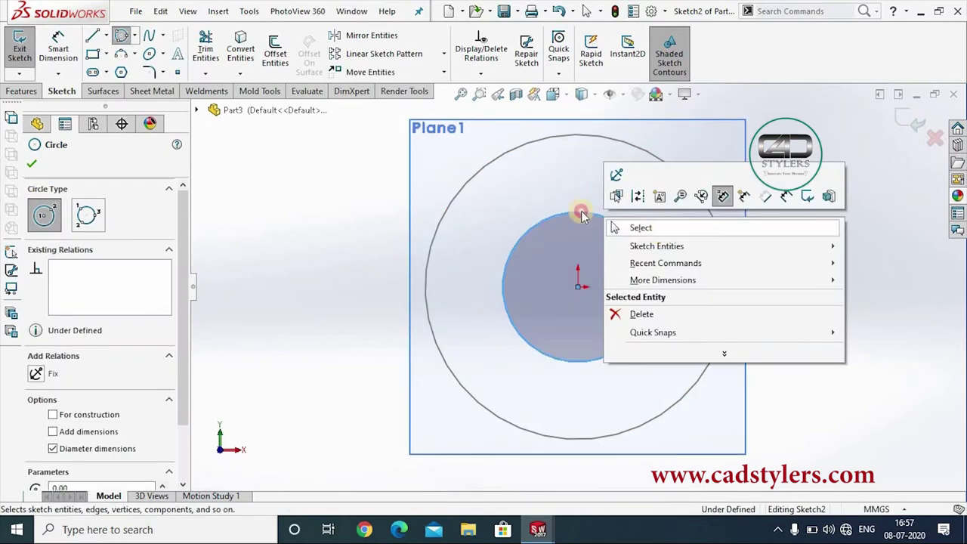
pyautogui.click(633, 225)
# - Dimension the circle to a 40 mm diameter and exit the sketch
pyautogui.click(491, 292)
pyautogui.click(478, 281)
pyautogui.write('40')
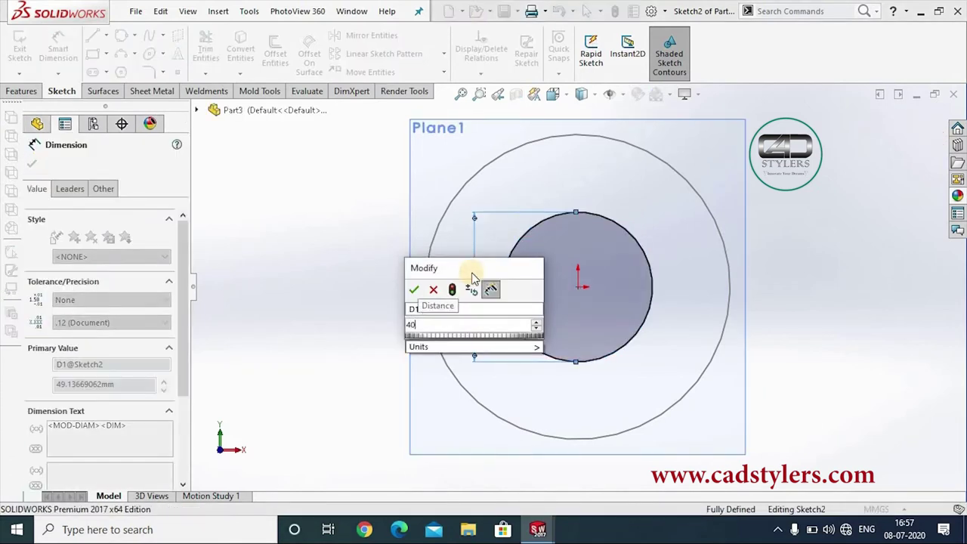
pyautogui.press('Return')
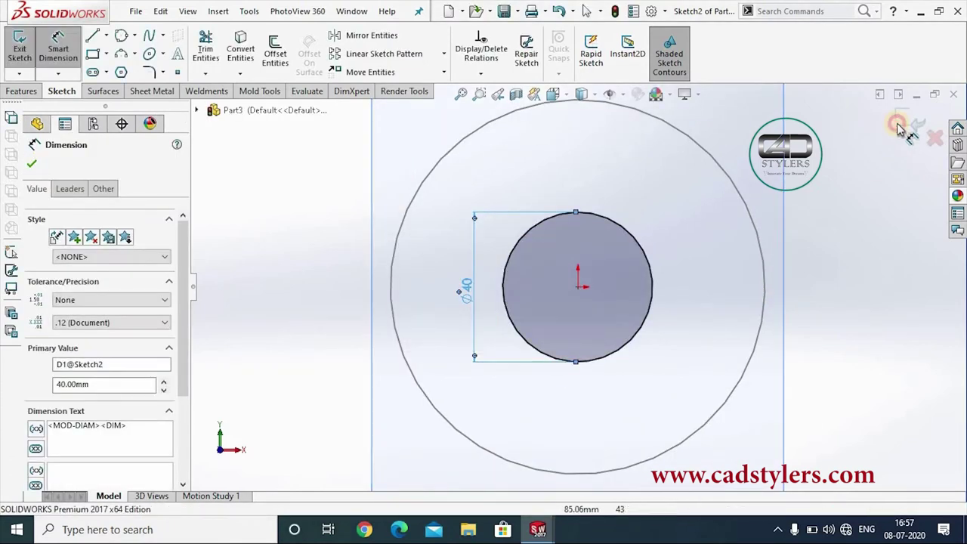
pyautogui.click(889, 215)
pyautogui.hotkey('ctrl', 'b')
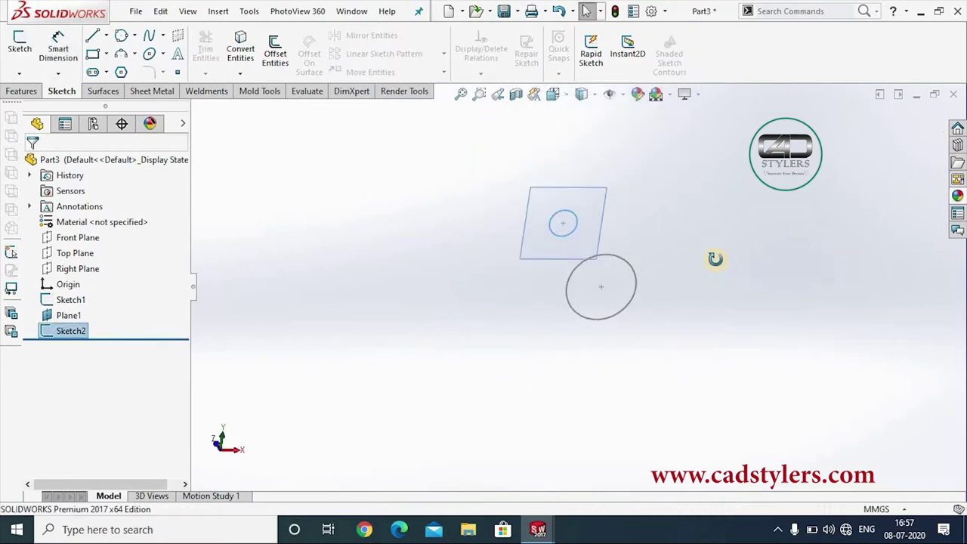
# - Create Plane2 offset 100 mm from Plane1
pyautogui.click(505, 241)
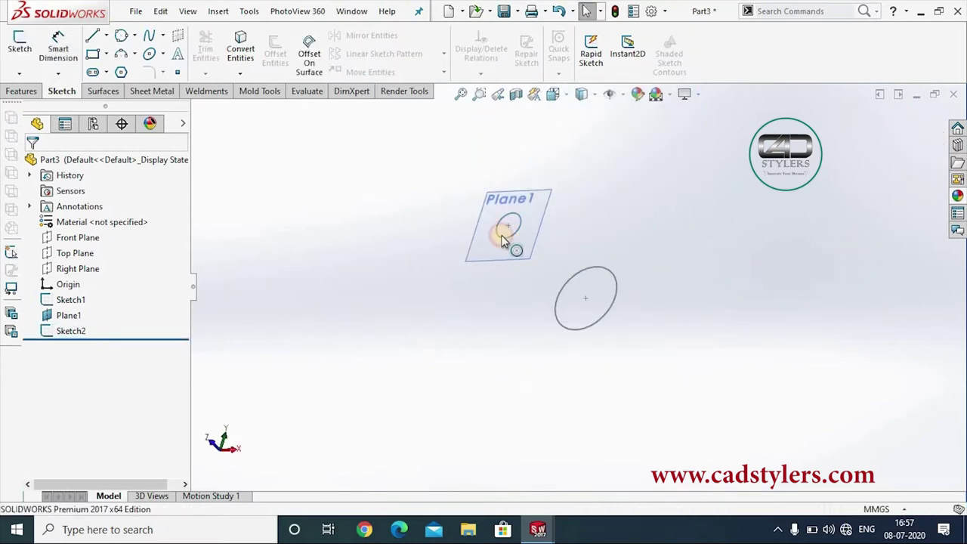
pyautogui.click(533, 208)
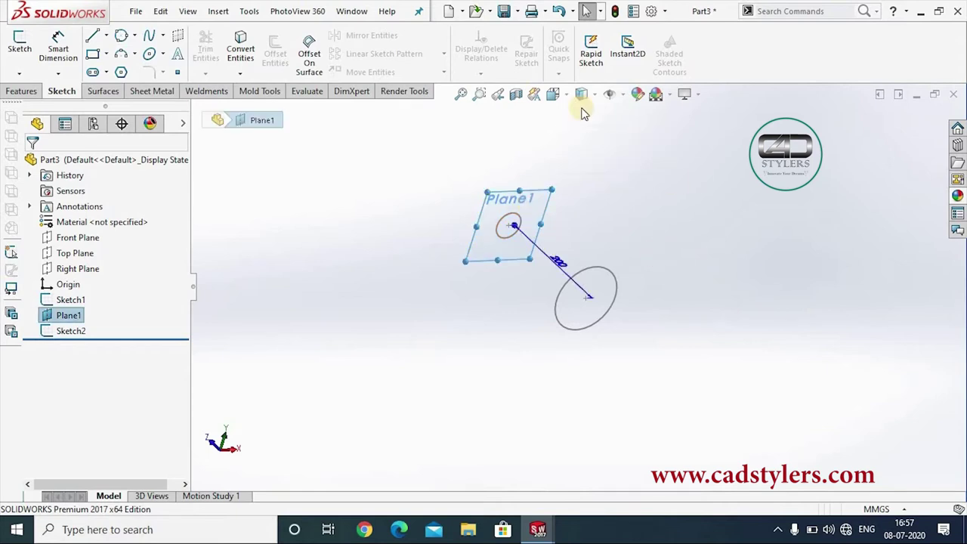
pyautogui.click(23, 91)
pyautogui.click(566, 53)
pyautogui.click(576, 94)
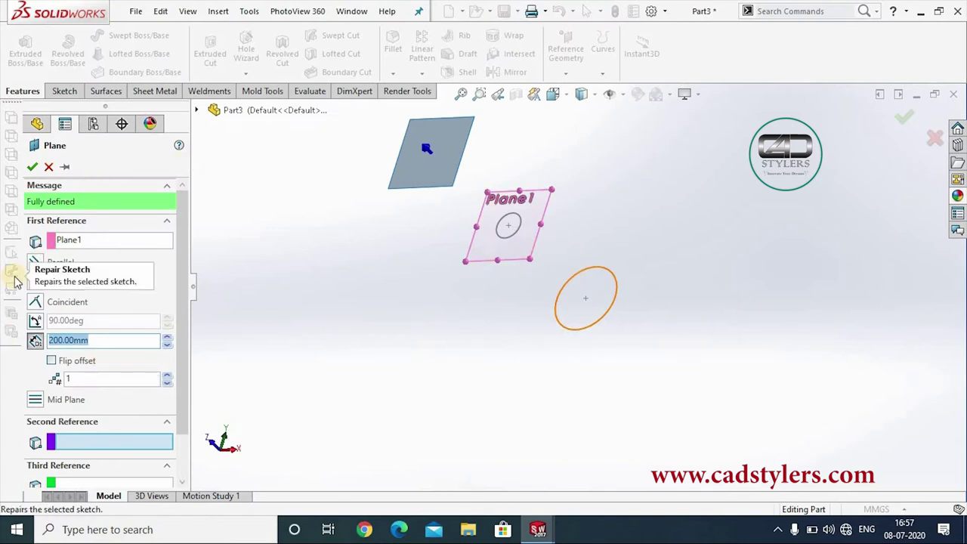
pyautogui.write('100')
pyautogui.press('Return')
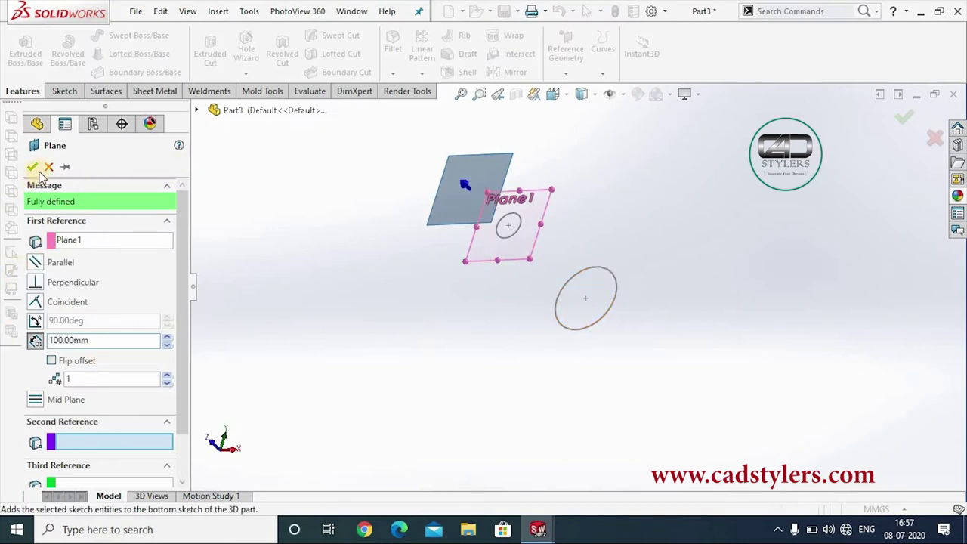
pyautogui.rightClick(340, 315)
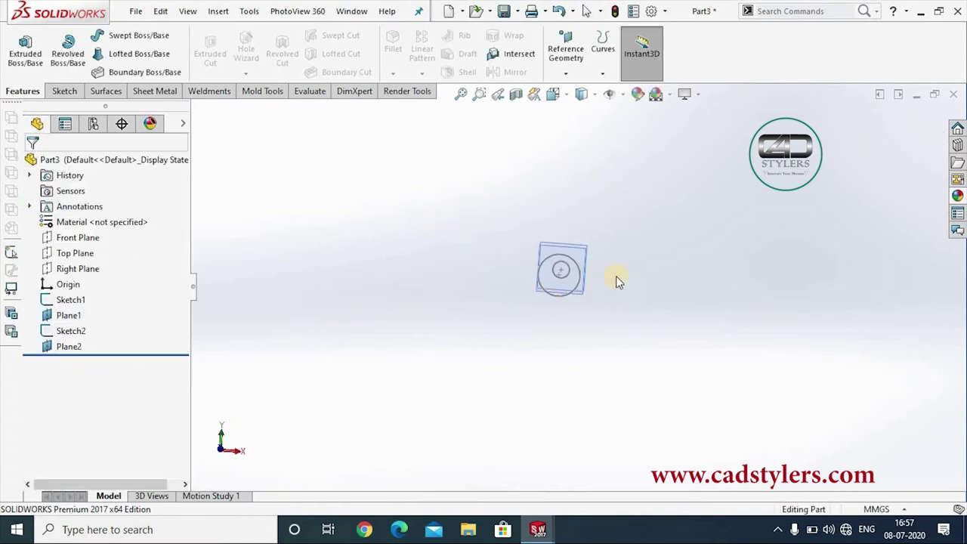
pyautogui.moveTo(544, 344); pyautogui.dragTo(468, 295, button='middle')
# - Sketch on Plane2 a center rectangle anchored at the origin, viewed normal to the plane
pyautogui.rightClick(487, 295)
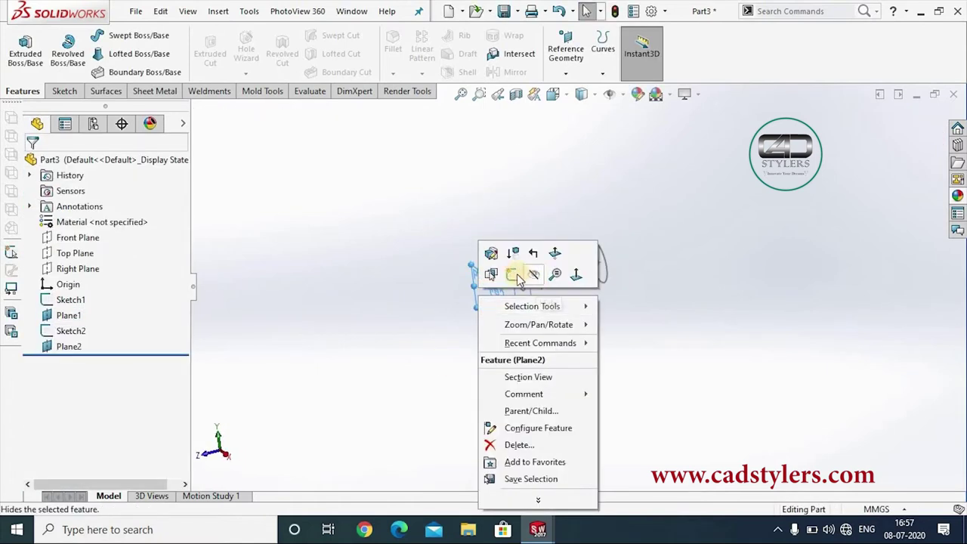
pyautogui.click(517, 273)
pyautogui.press('space')
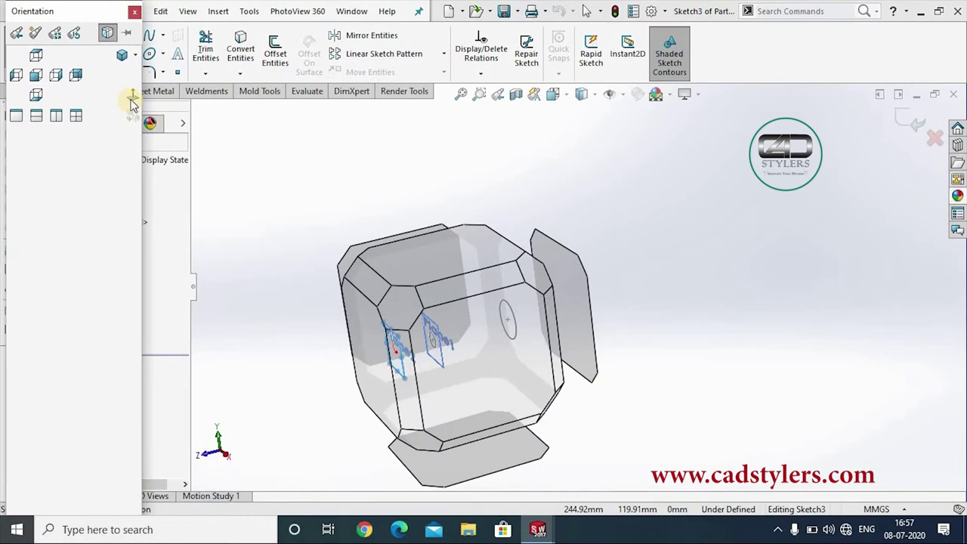
pyautogui.click(137, 111)
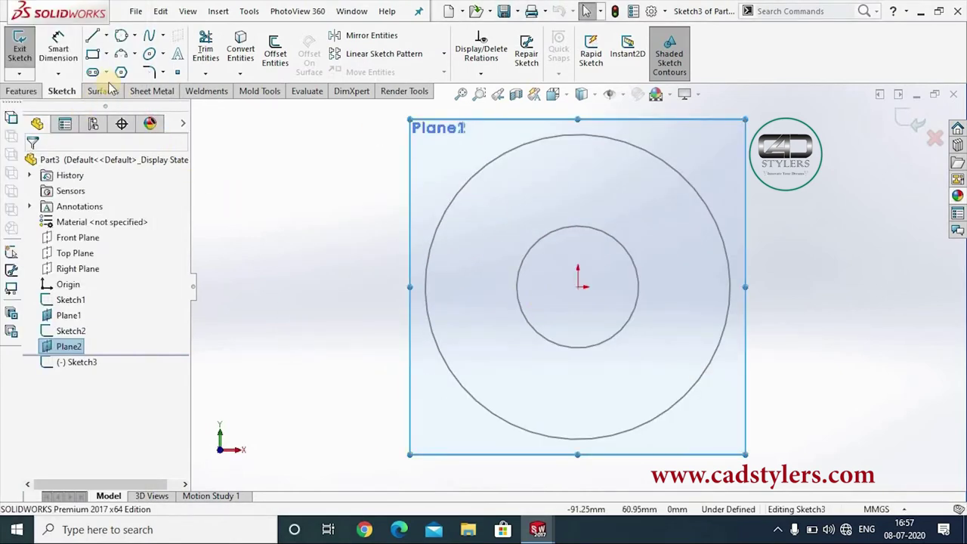
pyautogui.click(93, 54)
pyautogui.click(87, 217)
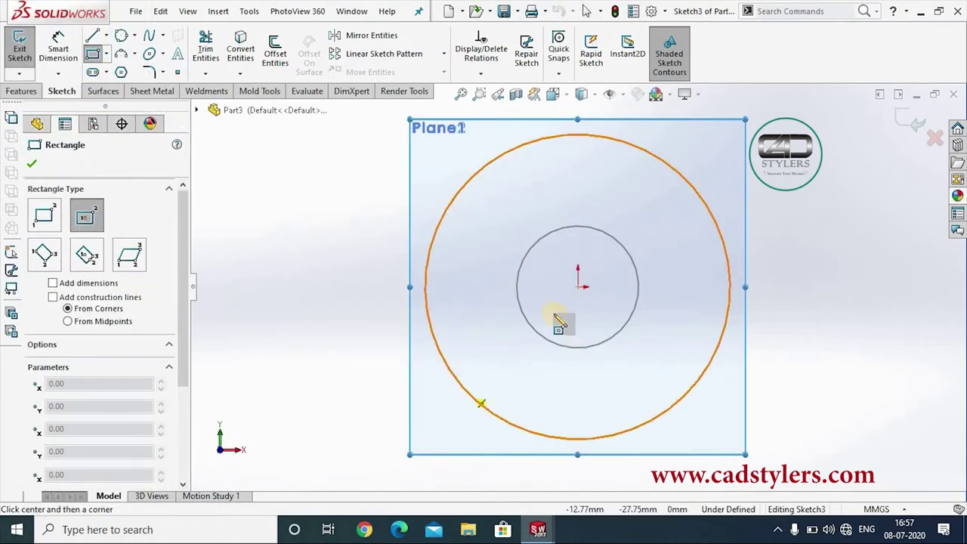
pyautogui.click(578, 286)
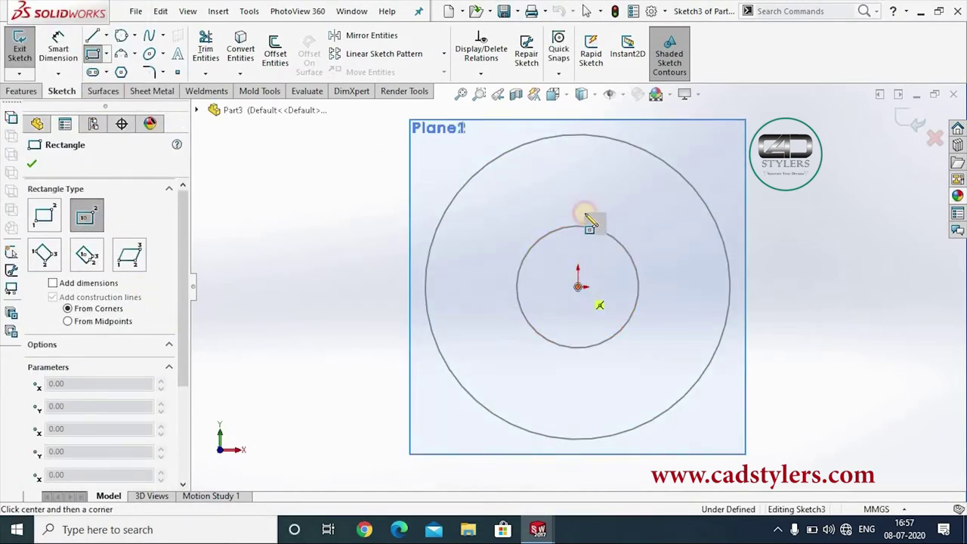
pyautogui.click(662, 206)
pyautogui.rightClick(702, 210)
pyautogui.press('Escape')
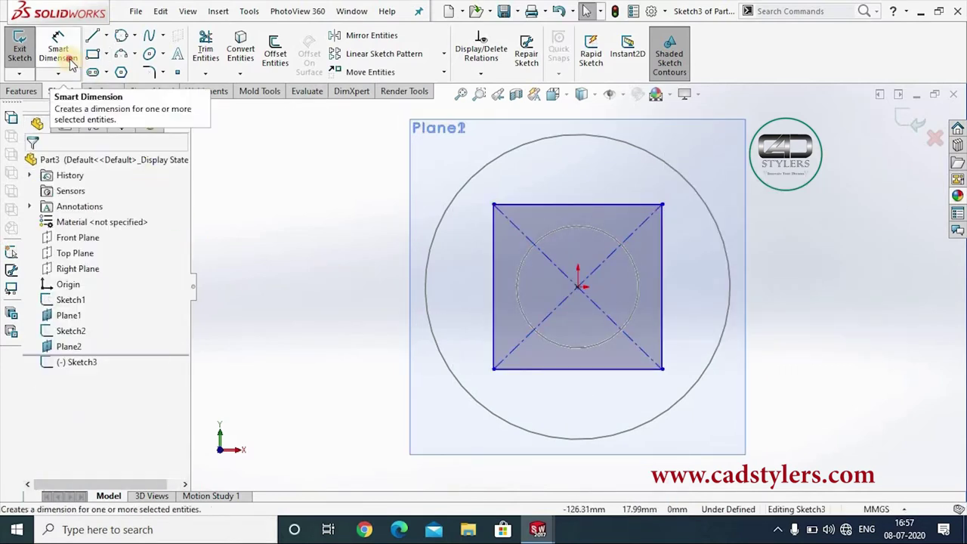
# - Dimension the rectangle's width and height to 55 mm each and exit the sketch
pyautogui.click(70, 64)
pyautogui.click(573, 184)
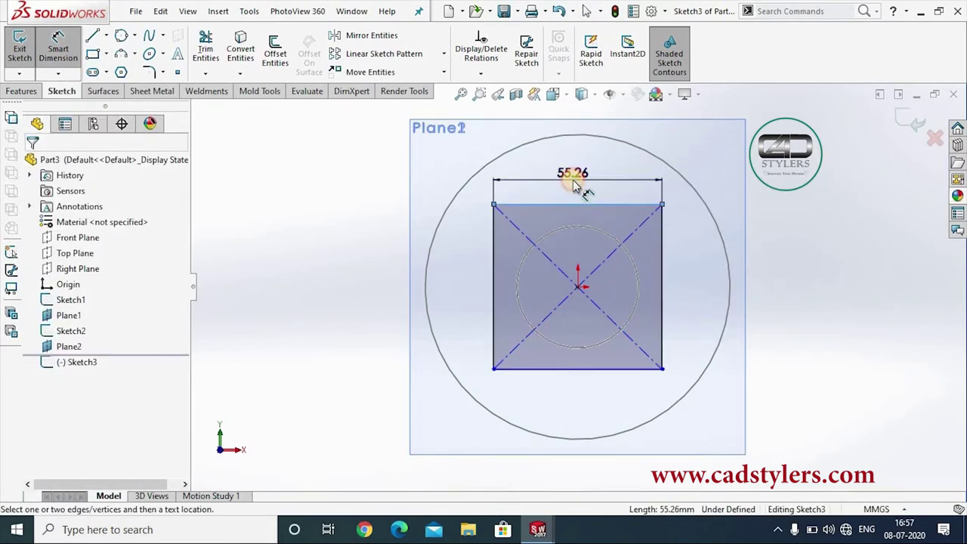
pyautogui.click(576, 181)
pyautogui.write('55')
pyautogui.press('Return')
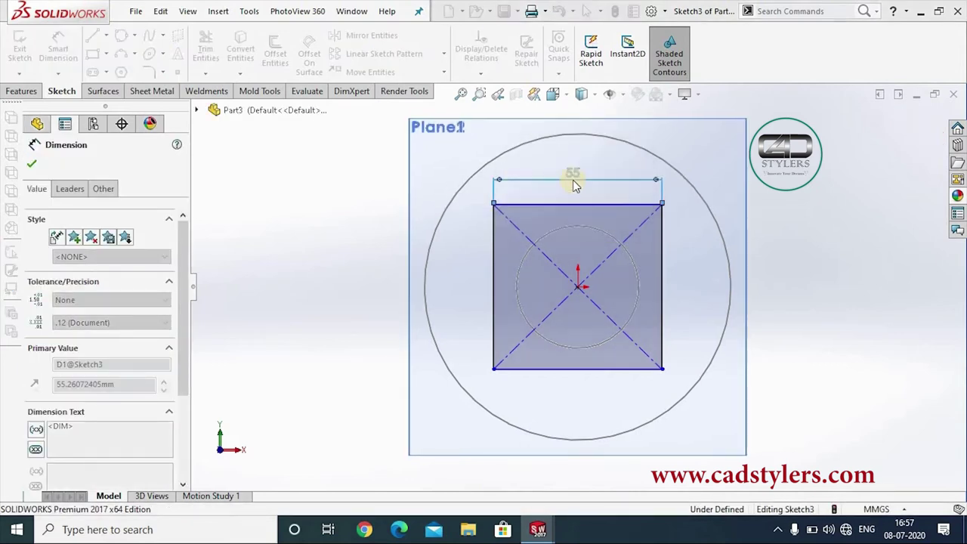
pyautogui.click(663, 286)
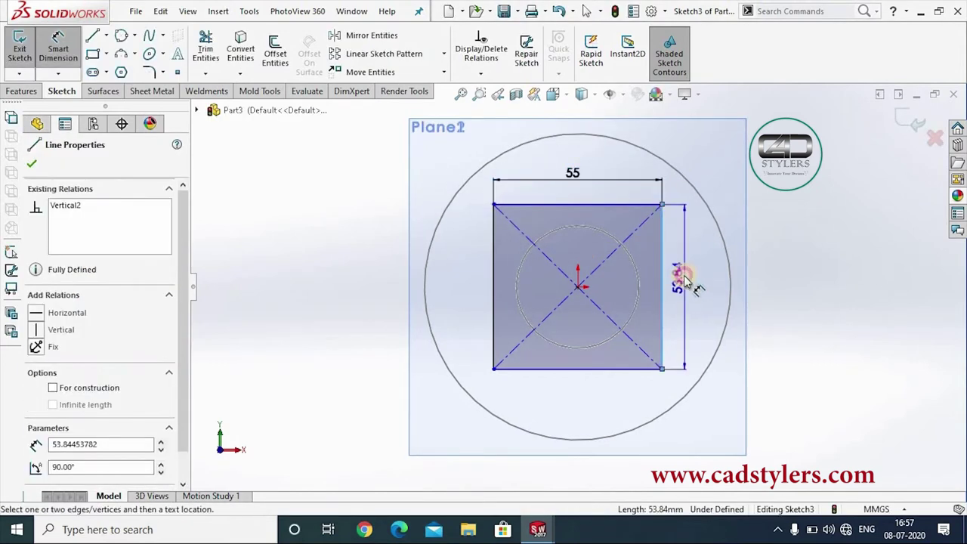
pyautogui.click(684, 279)
pyautogui.write('55')
pyautogui.press('Return')
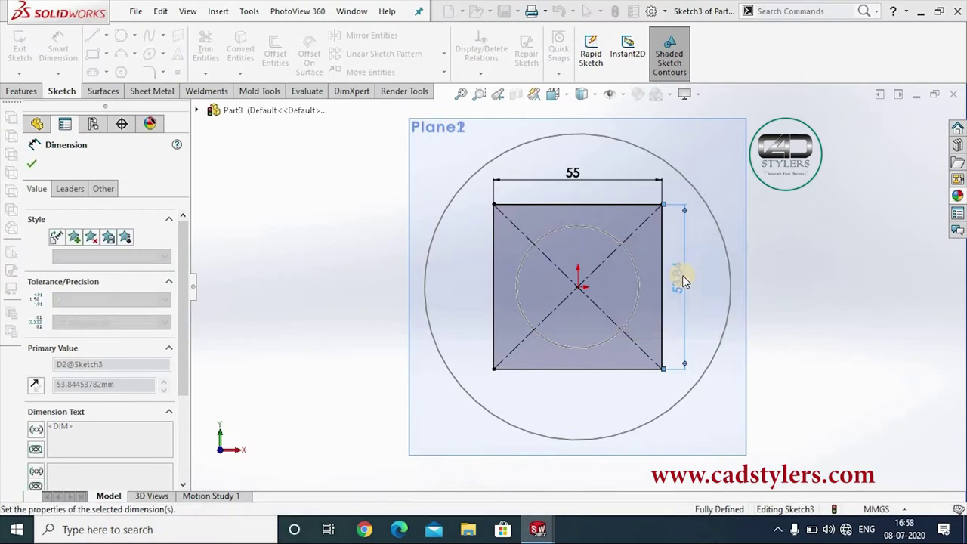
pyautogui.click(812, 331)
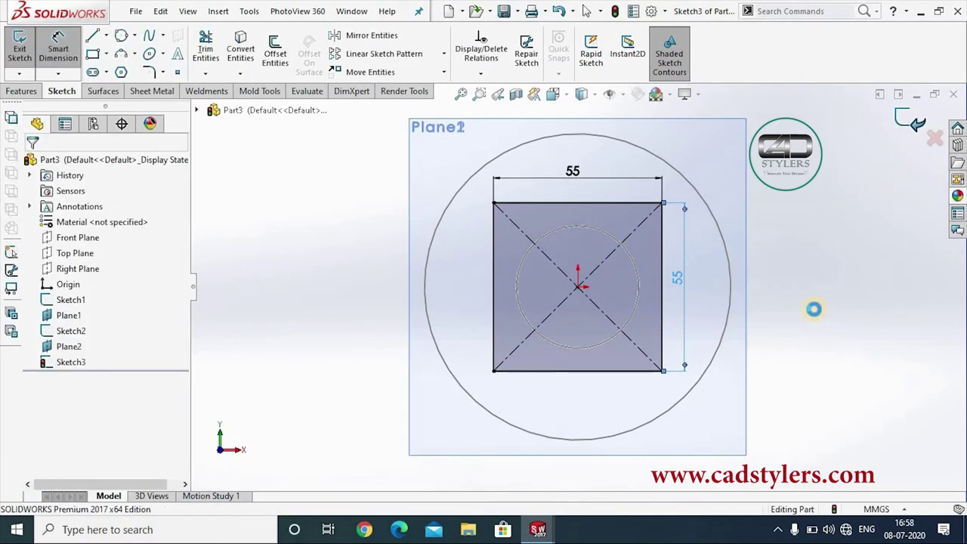
pyautogui.moveTo(809, 325)
pyautogui.mouseDown(button='middle')
pyautogui.moveTo(766, 403)
pyautogui.moveTo(752, 345)
pyautogui.mouseUp(button='middle')
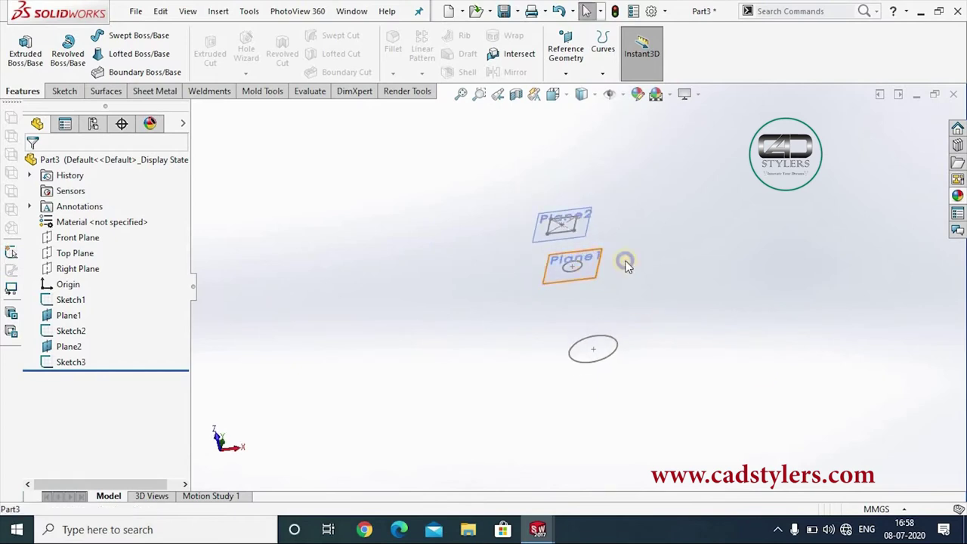
pyautogui.rightClick(626, 263)
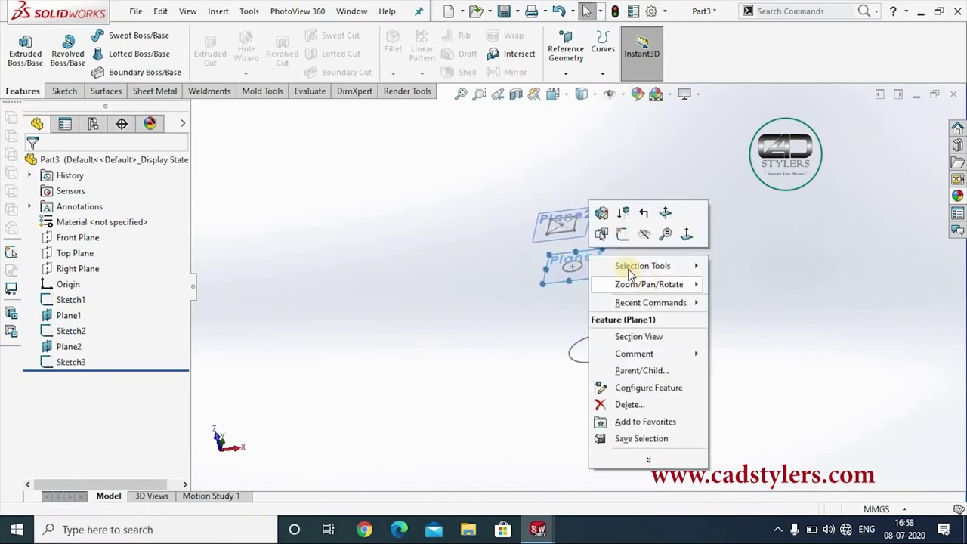
pyautogui.click(832, 334)
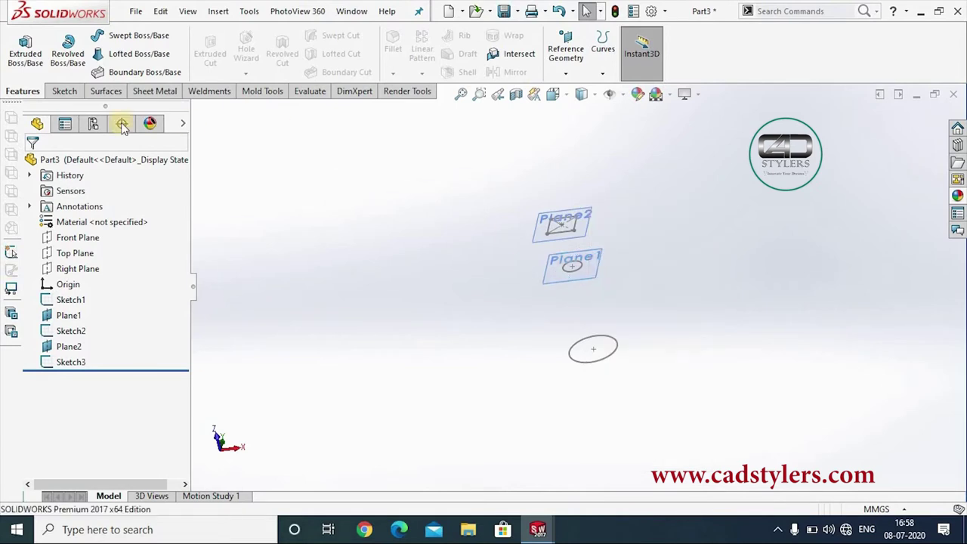
pyautogui.click(598, 362)
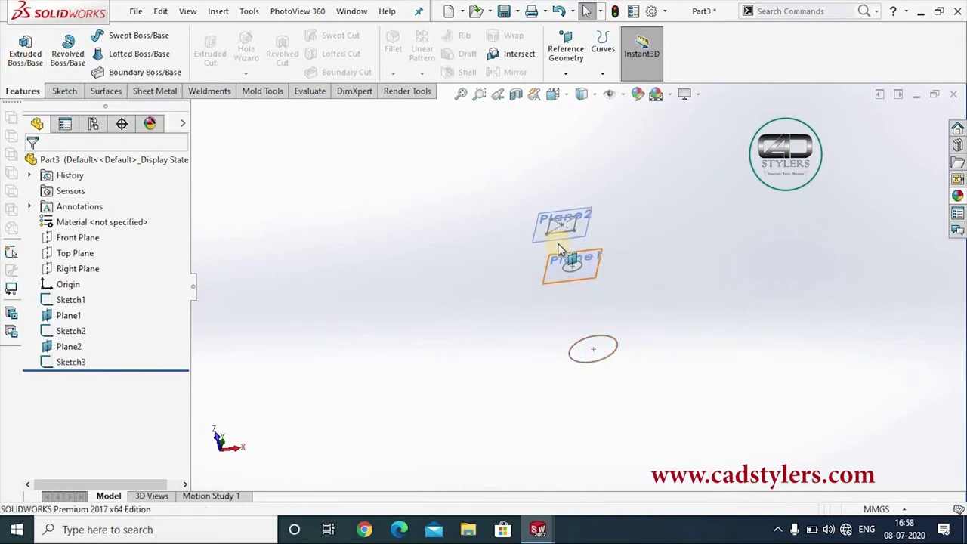
pyautogui.click(25, 47)
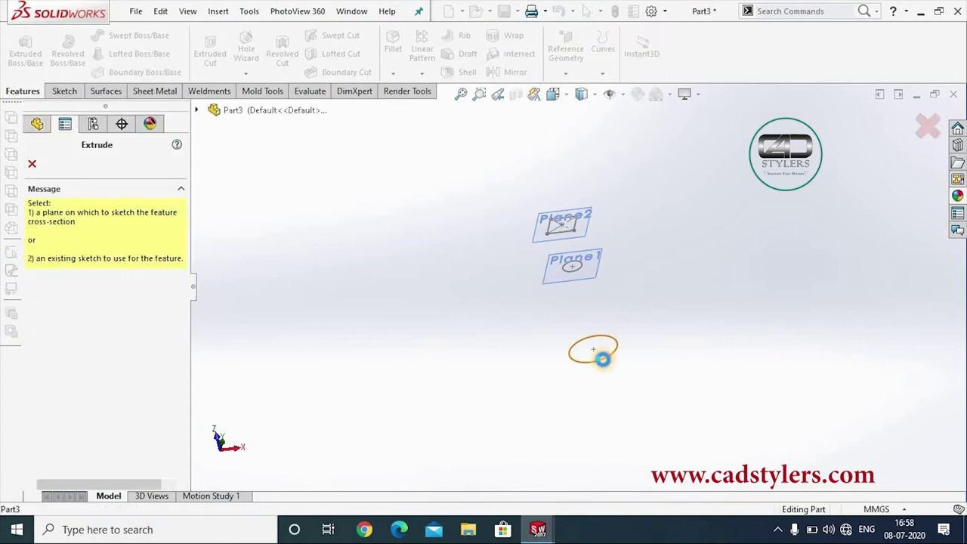
pyautogui.click(603, 359)
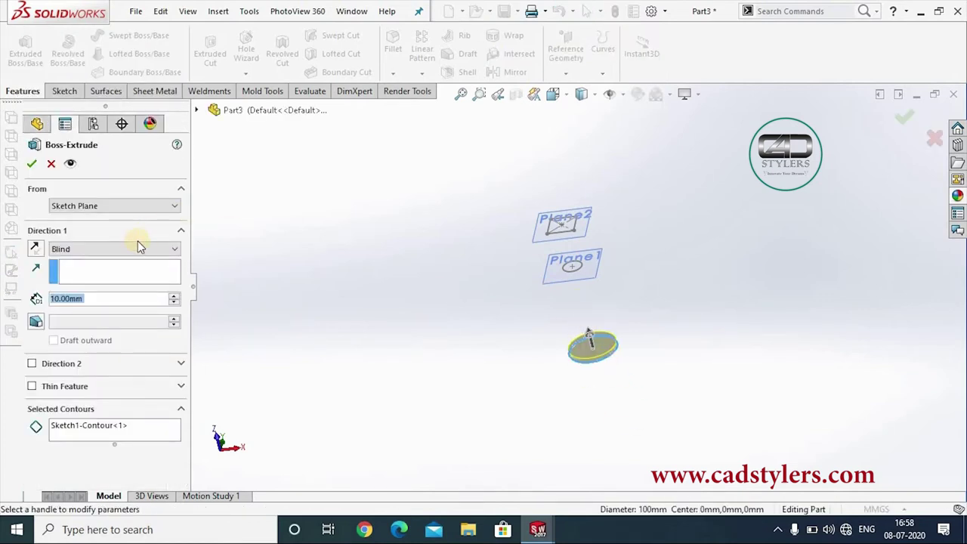
pyautogui.click(97, 250)
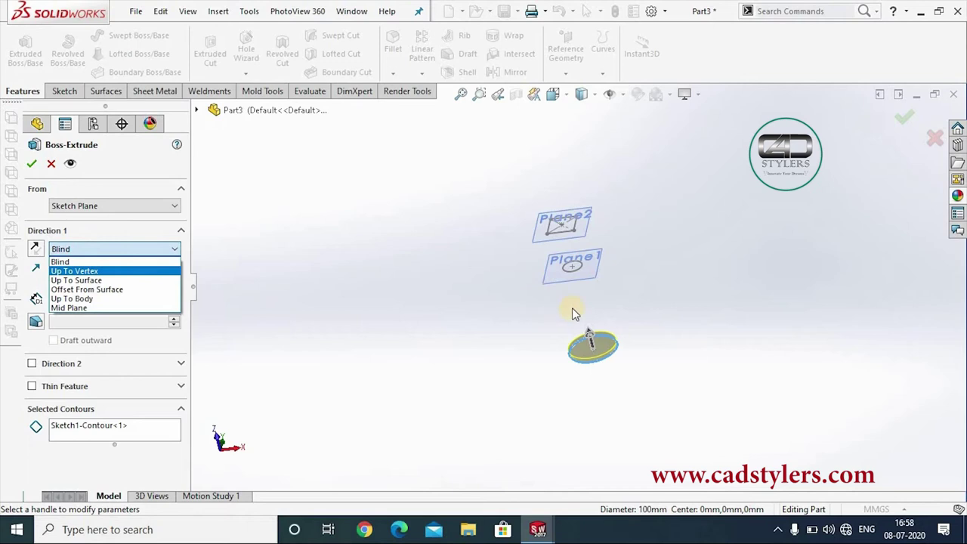
pyautogui.click(593, 342)
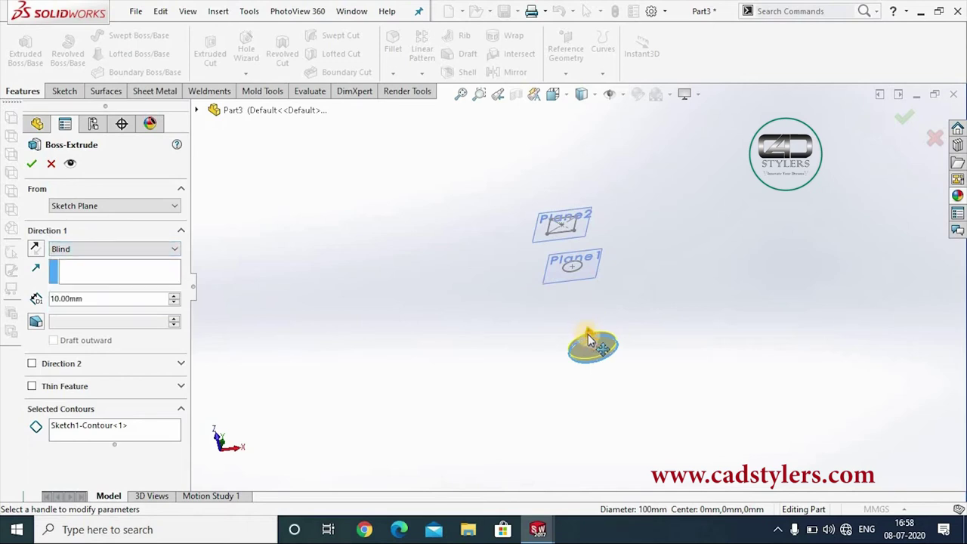
pyautogui.moveTo(589, 339); pyautogui.dragTo(622, 341)
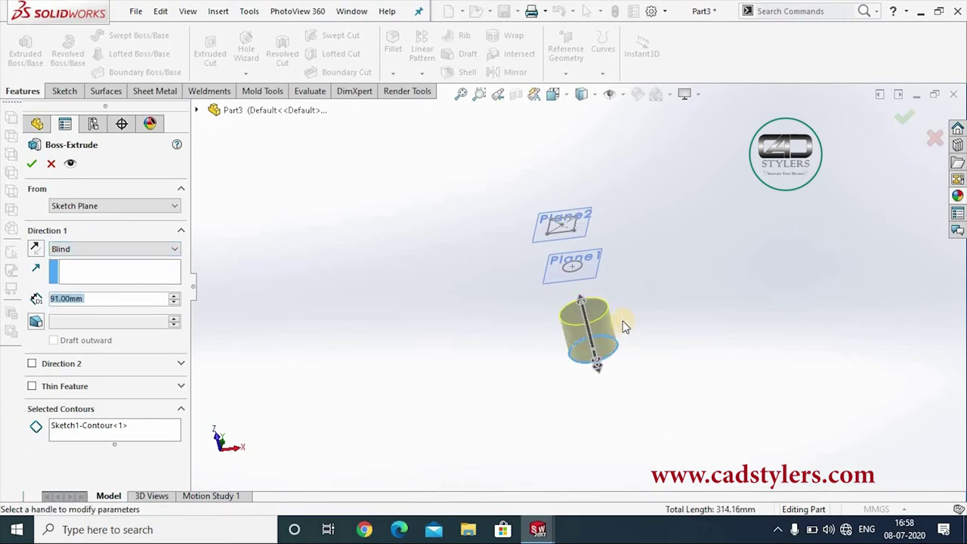
pyautogui.scroll(-3, 593, 290)
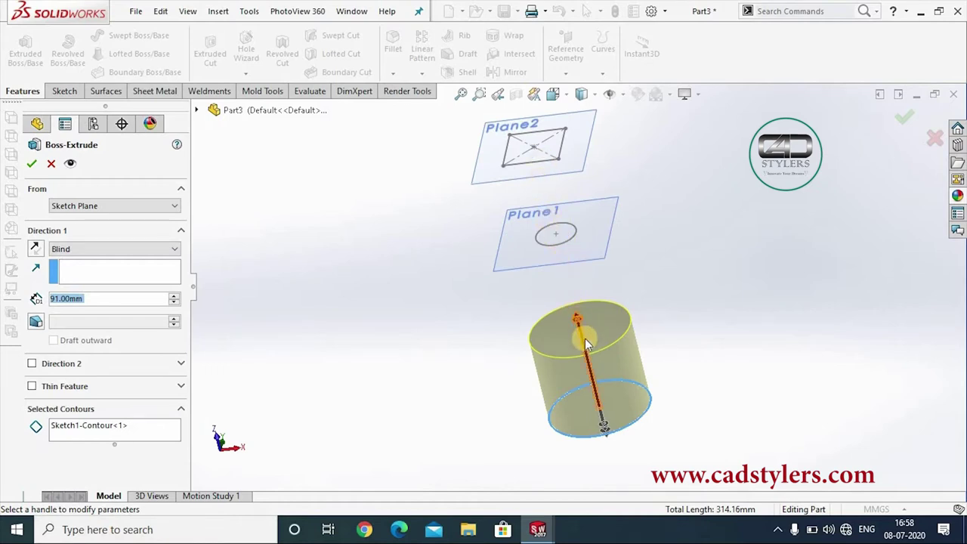
pyautogui.click(51, 165)
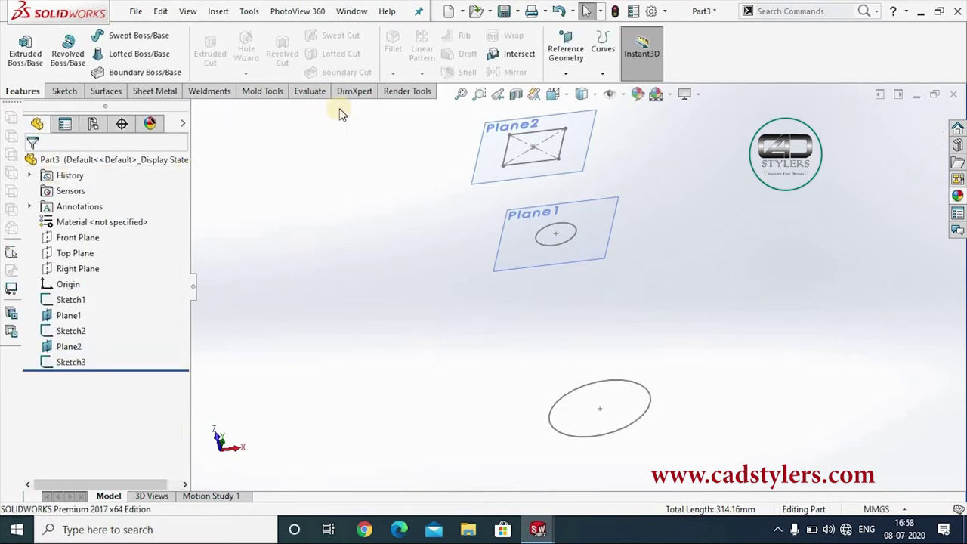
# - Hide Plane1 and Plane2
pyautogui.rightClick(604, 239)
pyautogui.click(656, 218)
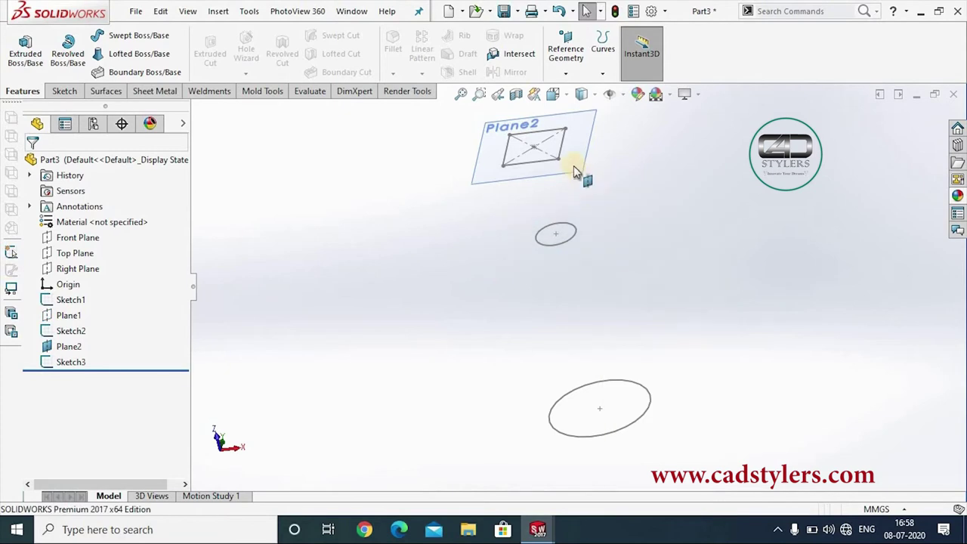
pyautogui.rightClick(626, 181)
pyautogui.click(626, 146)
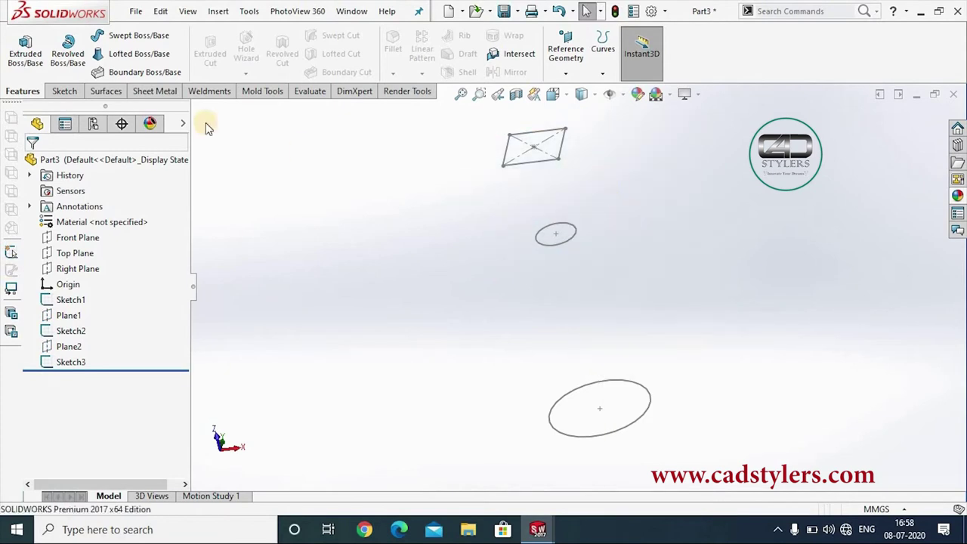
# - Loft through Sketch1, Sketch2 and Sketch3 to create Loft1, then inspect the vase
pyautogui.click(136, 55)
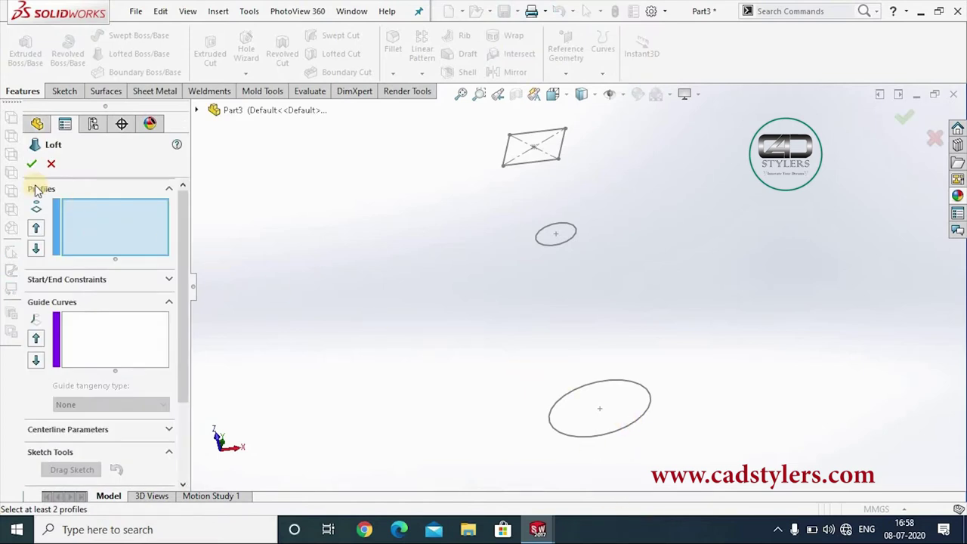
pyautogui.click(572, 435)
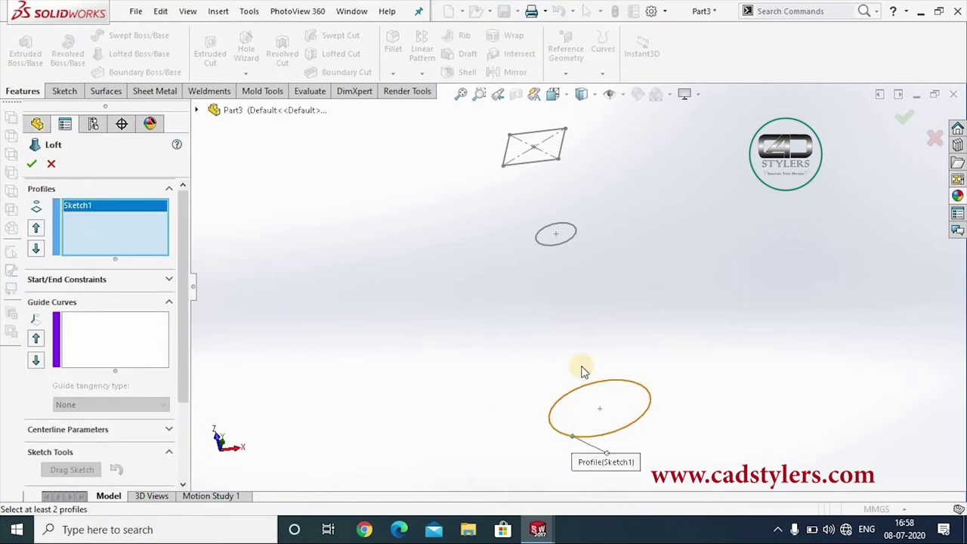
pyautogui.click(554, 245)
pyautogui.click(515, 170)
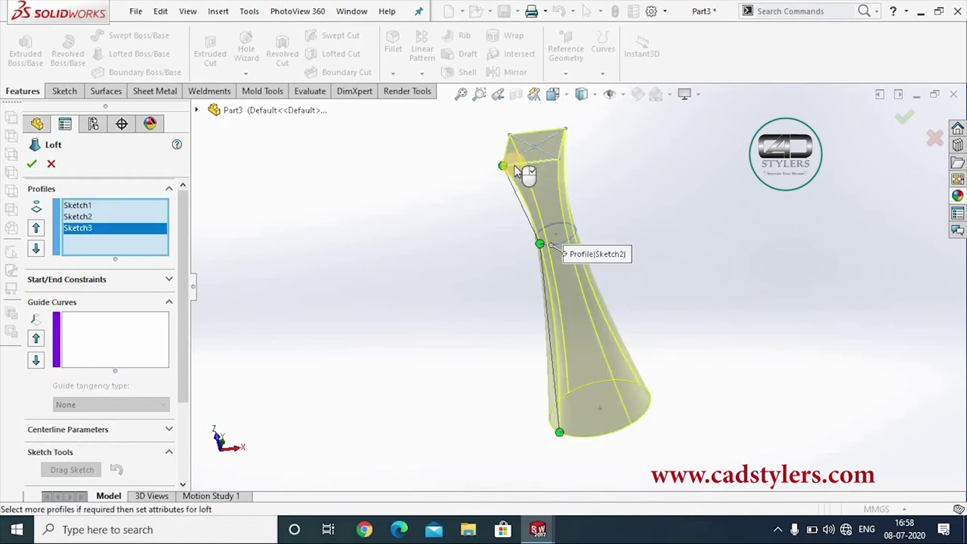
pyautogui.moveTo(486, 292)
pyautogui.mouseDown(button='middle')
pyautogui.moveTo(514, 281)
pyautogui.moveTo(519, 330)
pyautogui.moveTo(486, 369)
pyautogui.moveTo(516, 300)
pyautogui.mouseUp(button='middle')
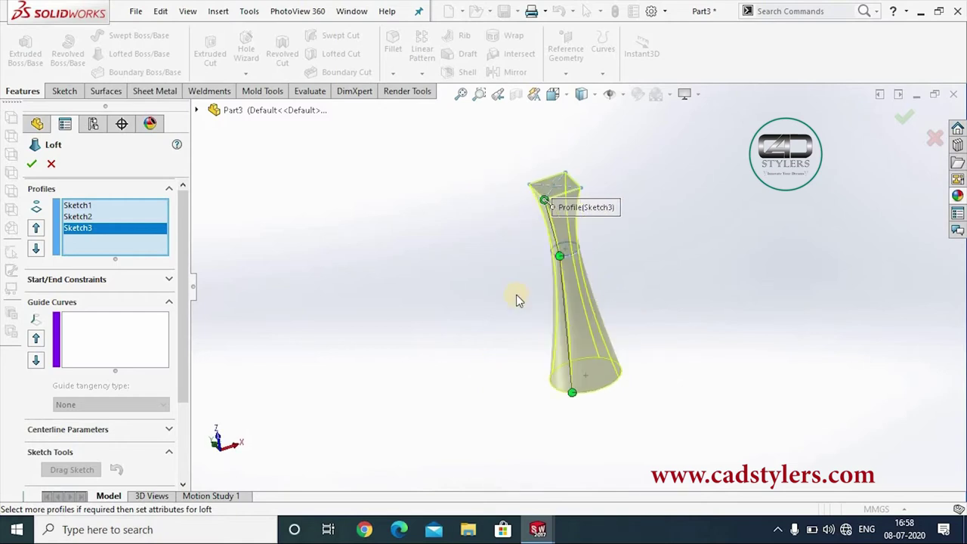
pyautogui.press('Return')
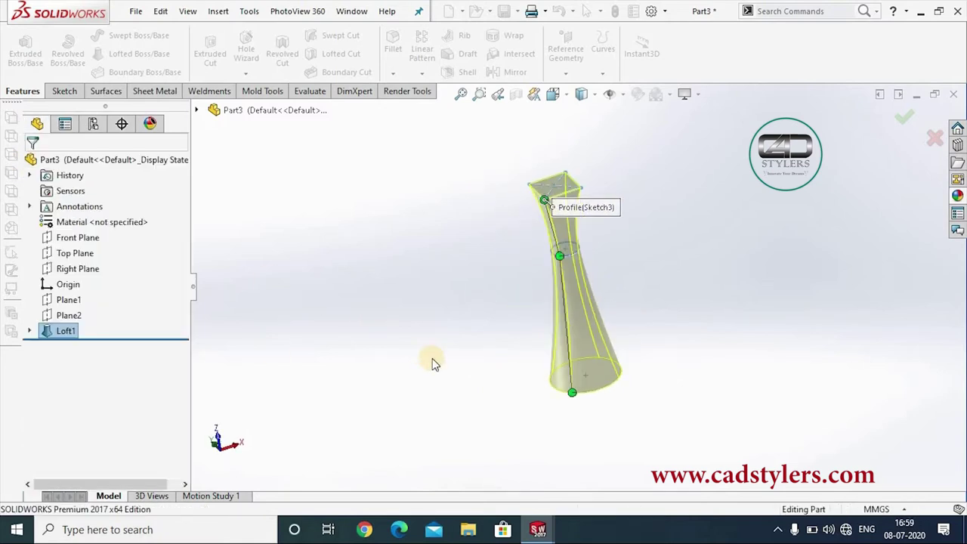
pyautogui.moveTo(335, 298); pyautogui.dragTo(328, 340, button='middle')
pyautogui.moveTo(643, 277)
pyautogui.mouseDown(button='middle')
pyautogui.moveTo(618, 355)
pyautogui.moveTo(640, 349)
pyautogui.mouseUp(button='middle')
pyautogui.moveTo(24, 377); pyautogui.dragTo(358, 287, button='middle')
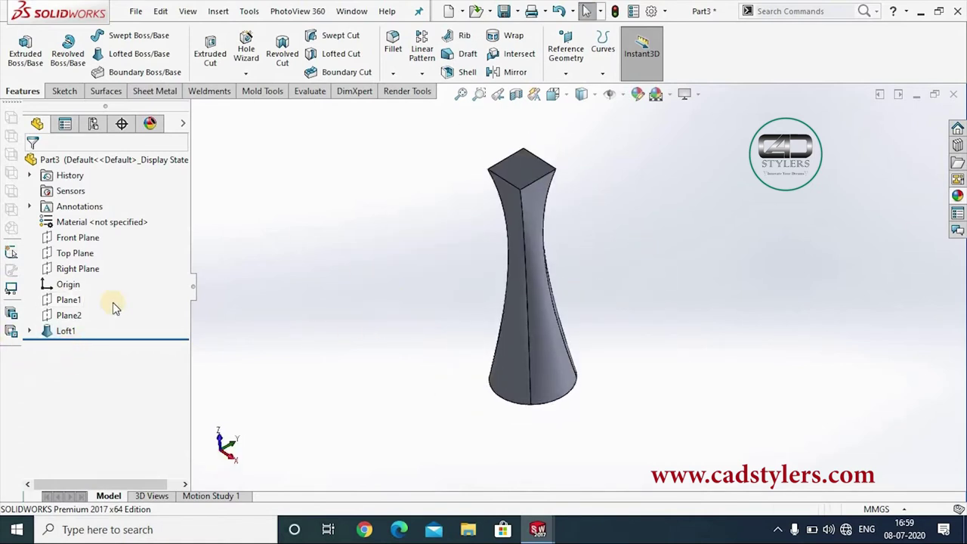
# - Reopen Loft1 for editing and show the connectors linking its profiles
pyautogui.rightClick(66, 331)
pyautogui.rightClick(66, 330)
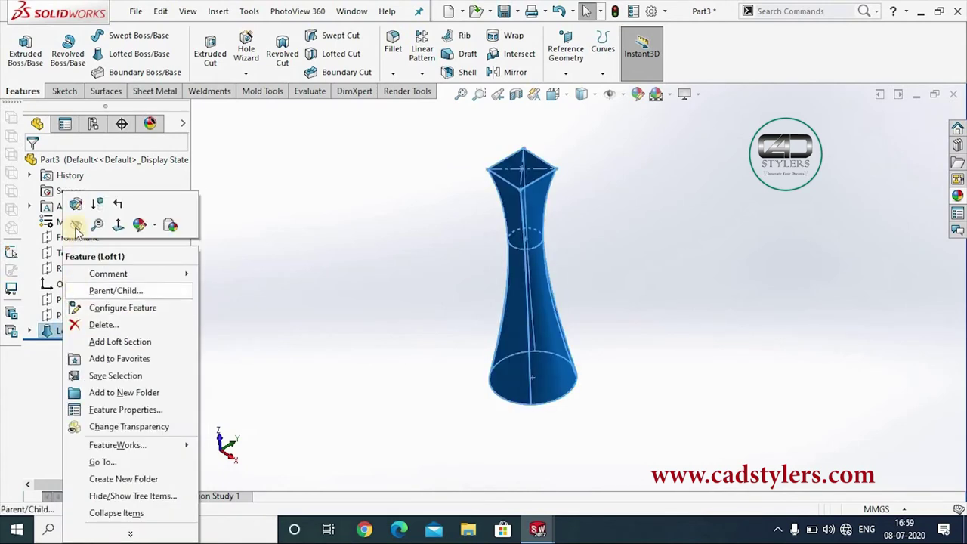
pyautogui.click(76, 208)
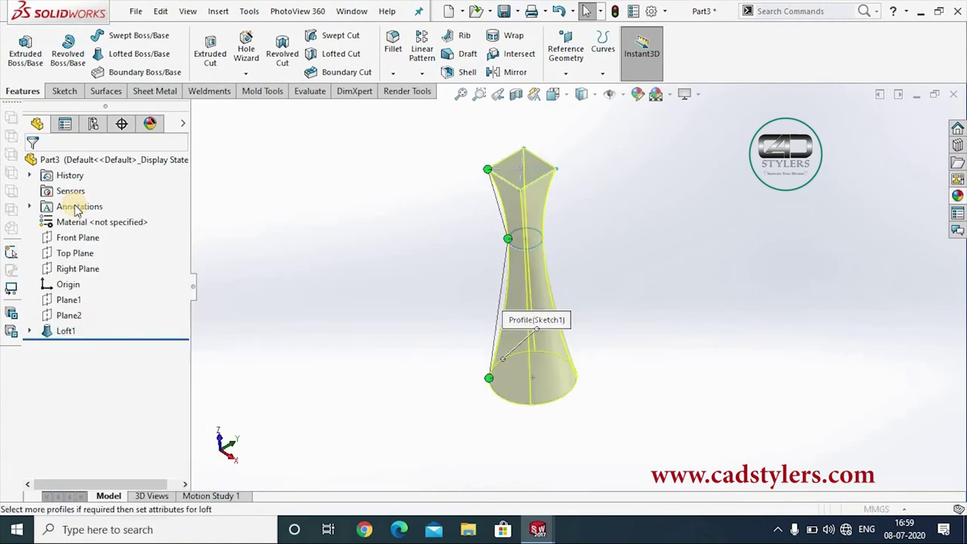
pyautogui.scroll(-3, 508, 215)
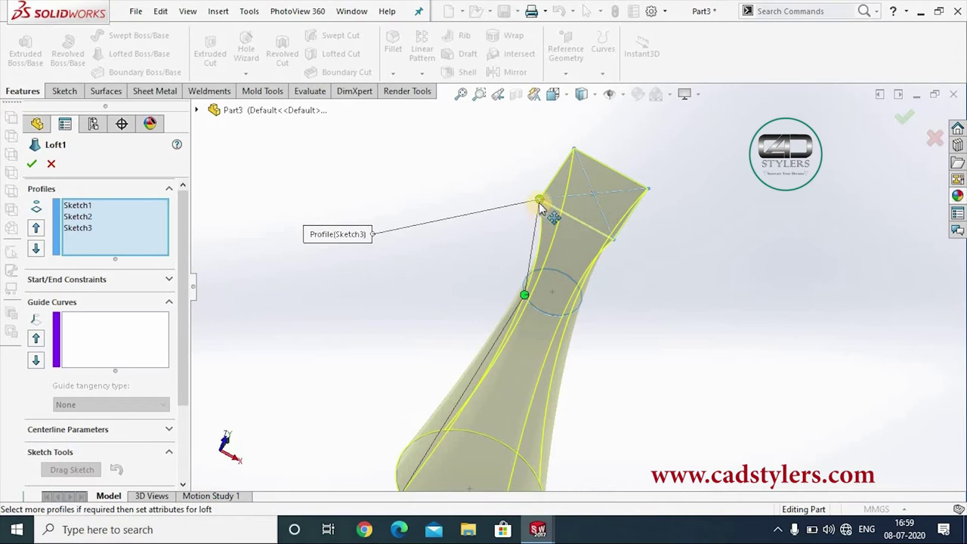
pyautogui.scroll(2, 441, 432)
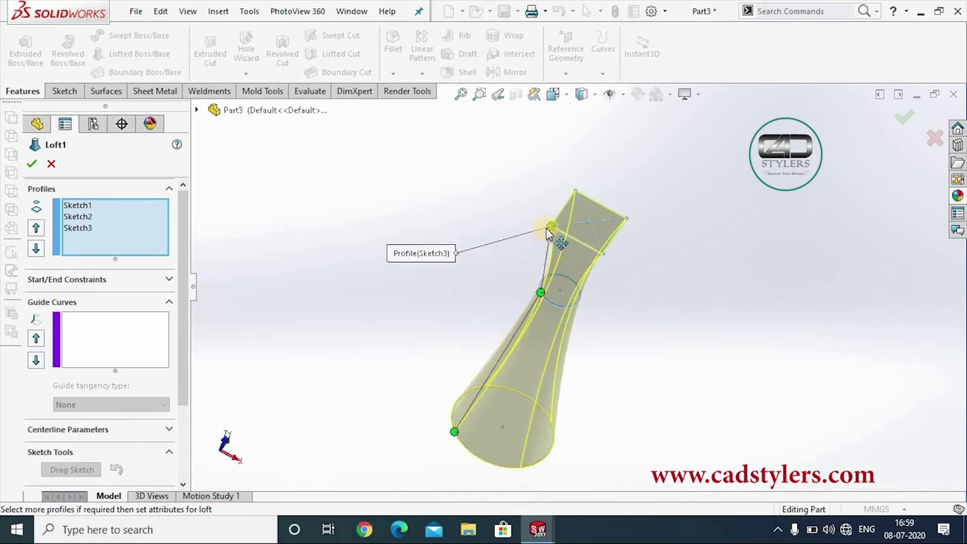
pyautogui.moveTo(617, 277); pyautogui.dragTo(545, 282, button='middle')
pyautogui.scroll(-2, 544, 280)
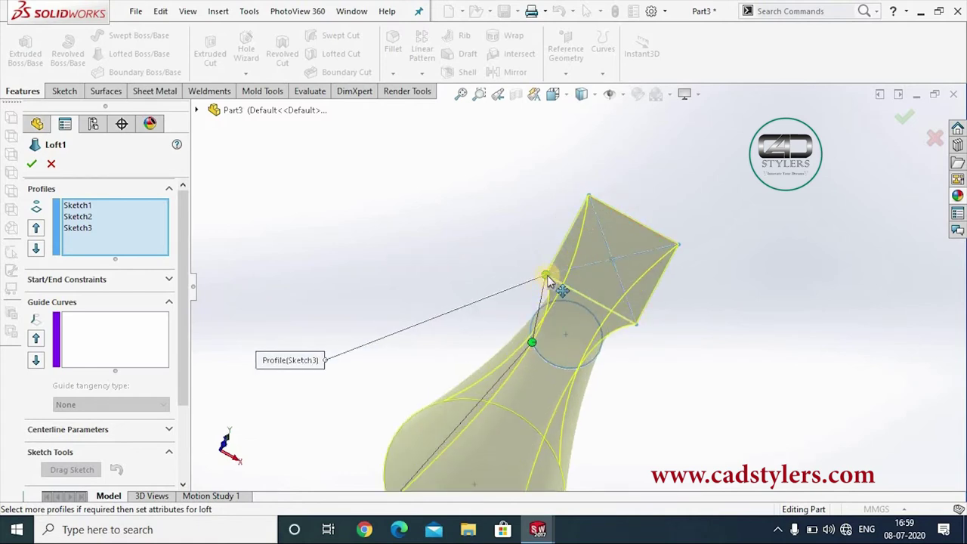
pyautogui.click(555, 257)
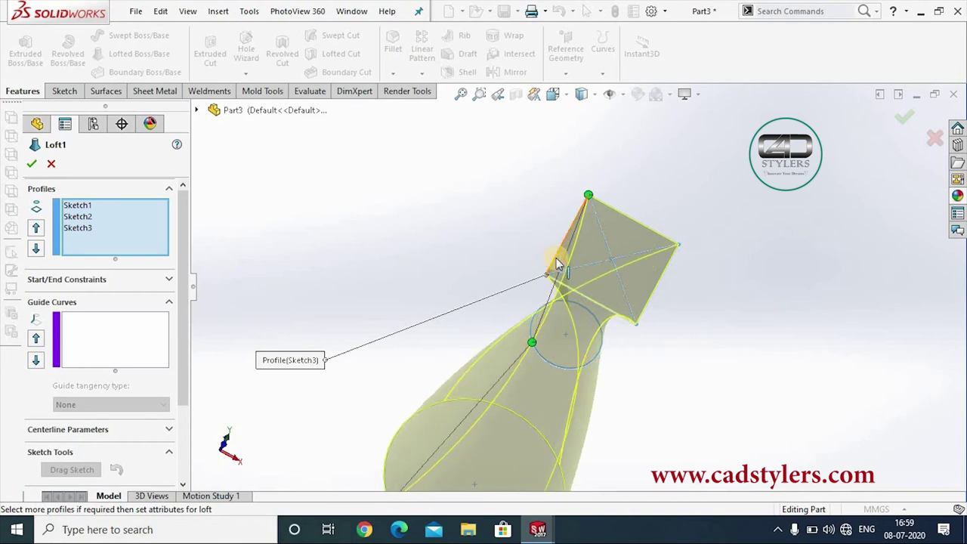
pyautogui.moveTo(556, 258); pyautogui.dragTo(542, 289, button='middle')
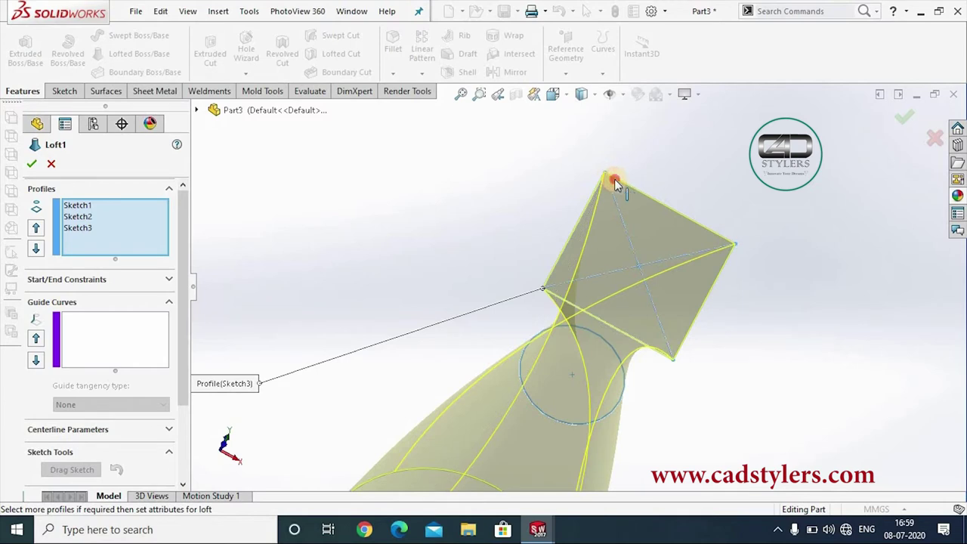
# - Move the top connector end to another square corner and back again
pyautogui.moveTo(614, 182); pyautogui.dragTo(605, 182)
pyautogui.moveTo(732, 348)
pyautogui.mouseDown(button='middle')
pyautogui.moveTo(647, 333)
pyautogui.moveTo(640, 350)
pyautogui.moveTo(676, 313)
pyautogui.moveTo(708, 347)
pyautogui.mouseUp(button='middle')
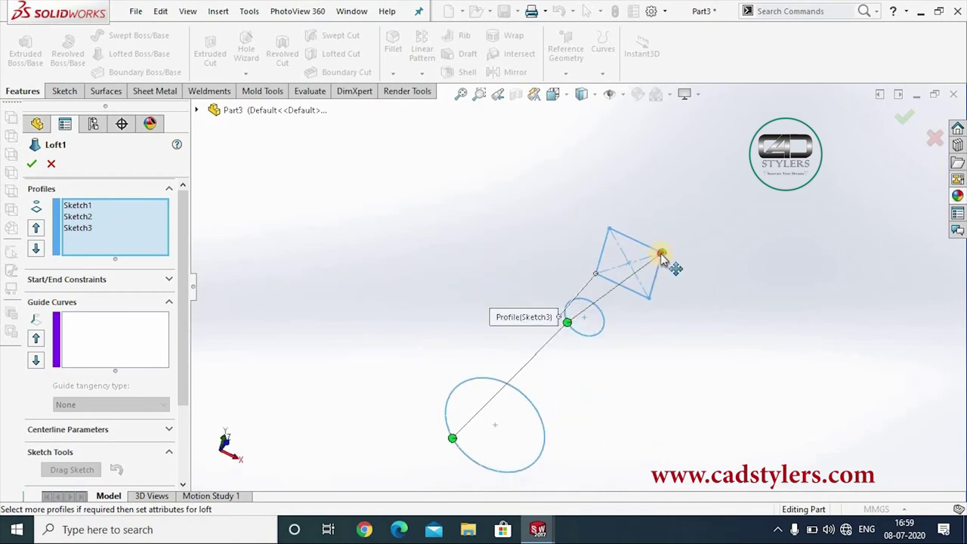
pyautogui.moveTo(661, 257); pyautogui.dragTo(610, 230)
pyautogui.moveTo(728, 328); pyautogui.dragTo(703, 340, button='middle')
pyautogui.scroll(-3, 616, 308)
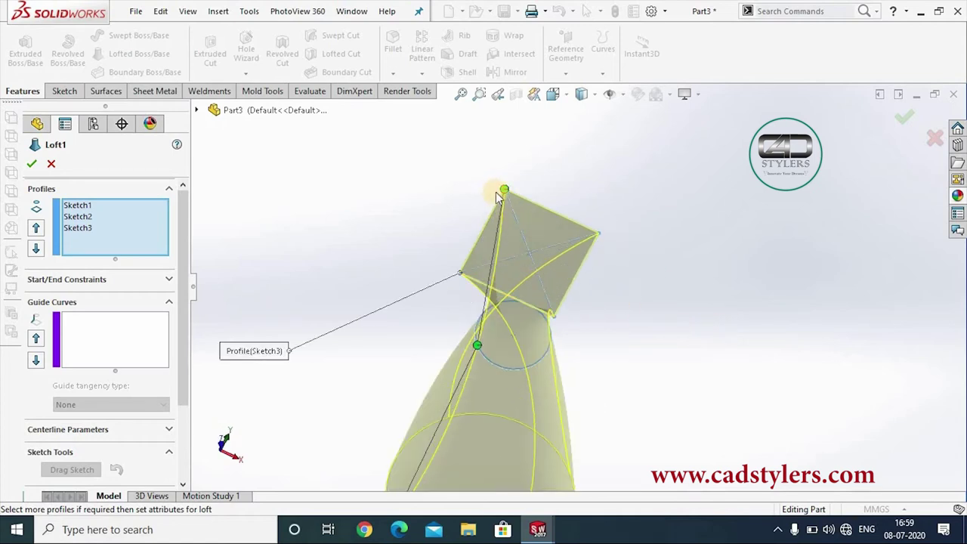
pyautogui.scroll(3, 594, 395)
pyautogui.moveTo(594, 395)
pyautogui.mouseDown(button='middle')
pyautogui.moveTo(567, 365)
pyautogui.moveTo(512, 399)
pyautogui.moveTo(513, 367)
pyautogui.moveTo(479, 378)
pyautogui.moveTo(523, 335)
pyautogui.mouseUp(button='middle')
pyautogui.scroll(-3, 539, 280)
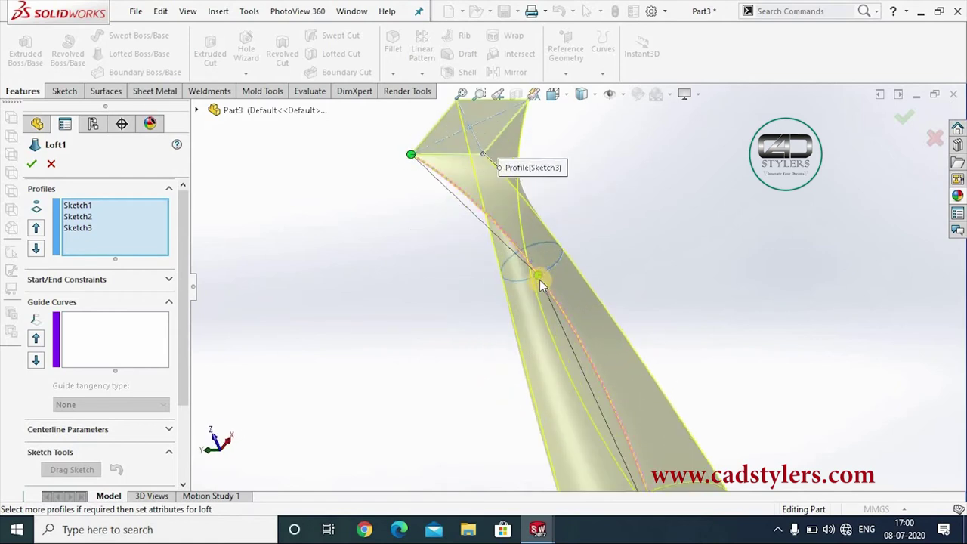
# - Shift the connector points on the middle and base circles and accept the twisted loft
pyautogui.moveTo(539, 280); pyautogui.dragTo(545, 278)
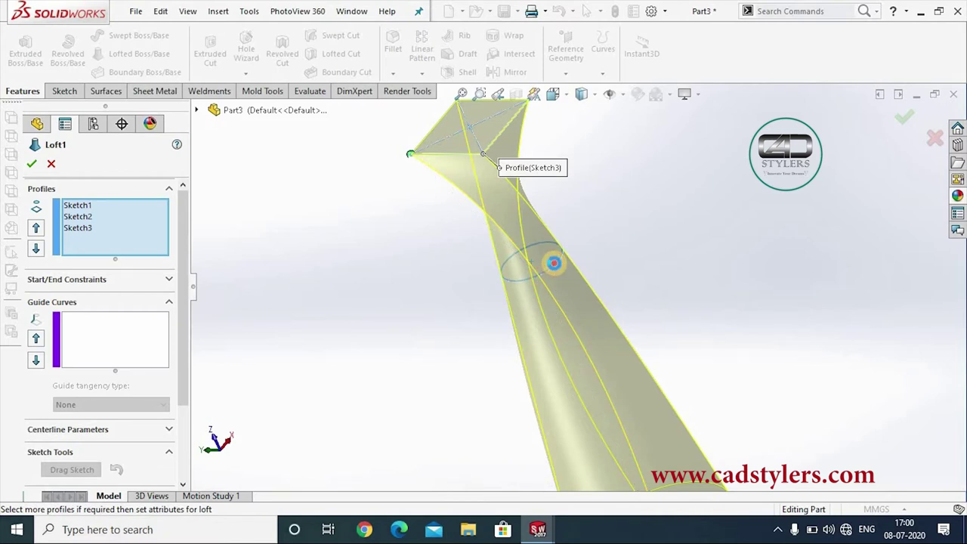
pyautogui.scroll(2, 554, 269)
pyautogui.scroll(3, 653, 416)
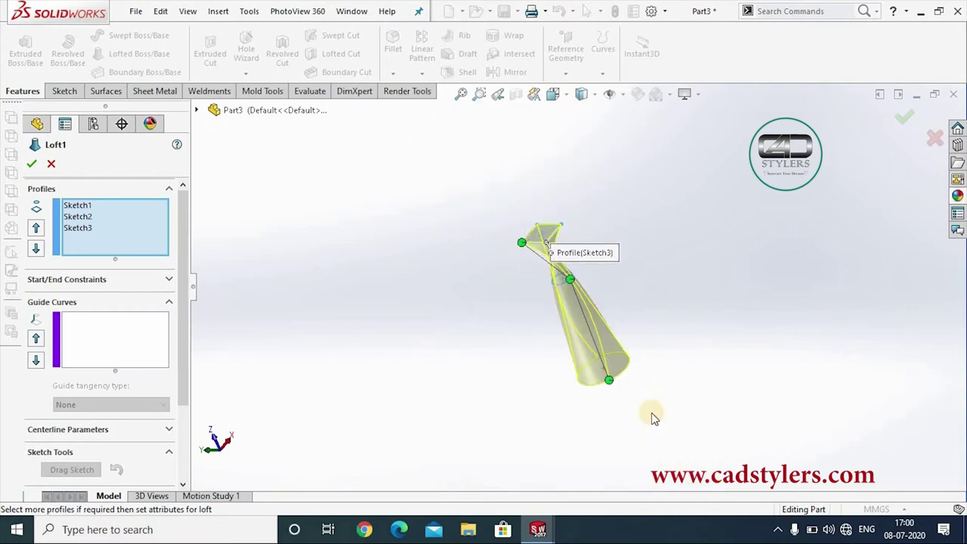
pyautogui.scroll(-1, 651, 414)
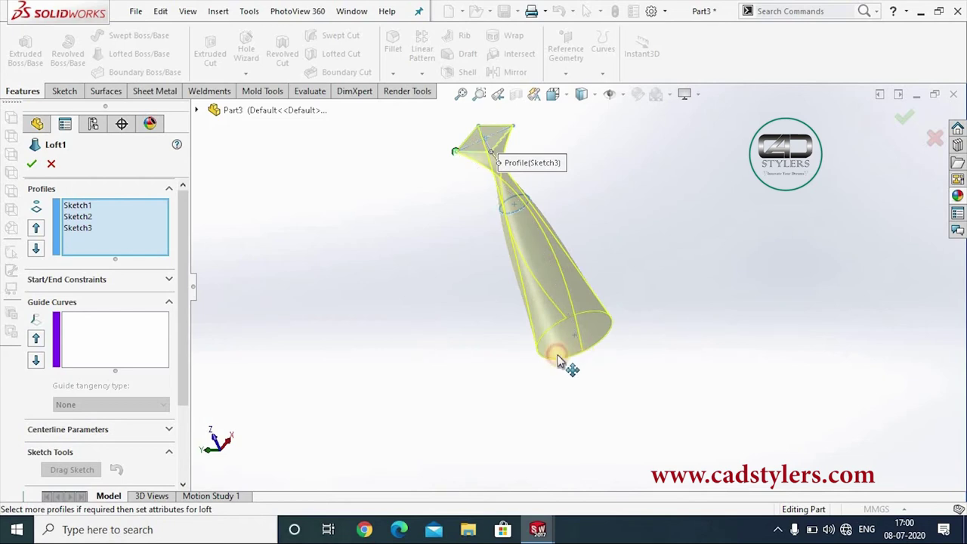
pyautogui.moveTo(578, 361); pyautogui.dragTo(572, 371)
pyautogui.moveTo(572, 371); pyautogui.dragTo(609, 301, button='middle')
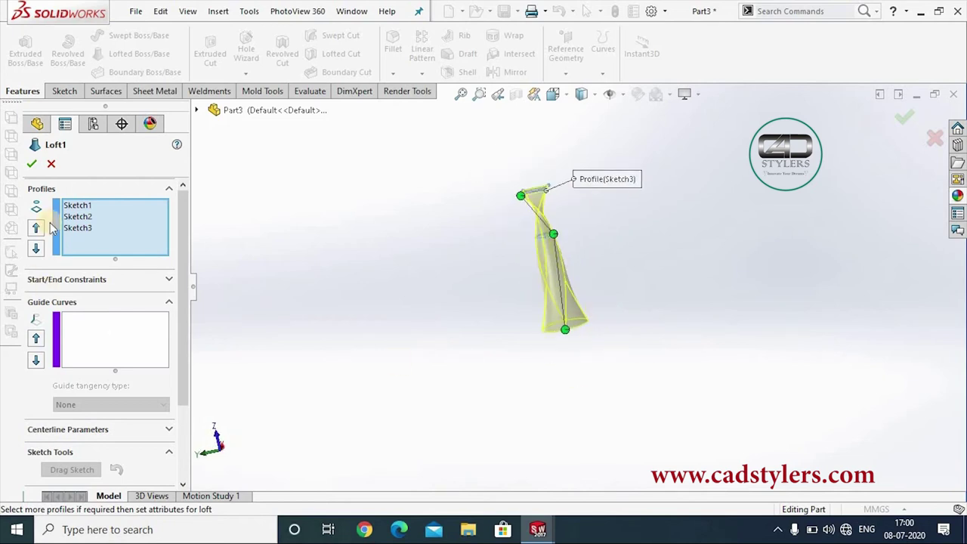
pyautogui.click(31, 163)
pyautogui.moveTo(388, 320)
pyautogui.mouseDown(button='middle')
pyautogui.moveTo(672, 274)
pyautogui.moveTo(687, 294)
pyautogui.mouseUp(button='middle')
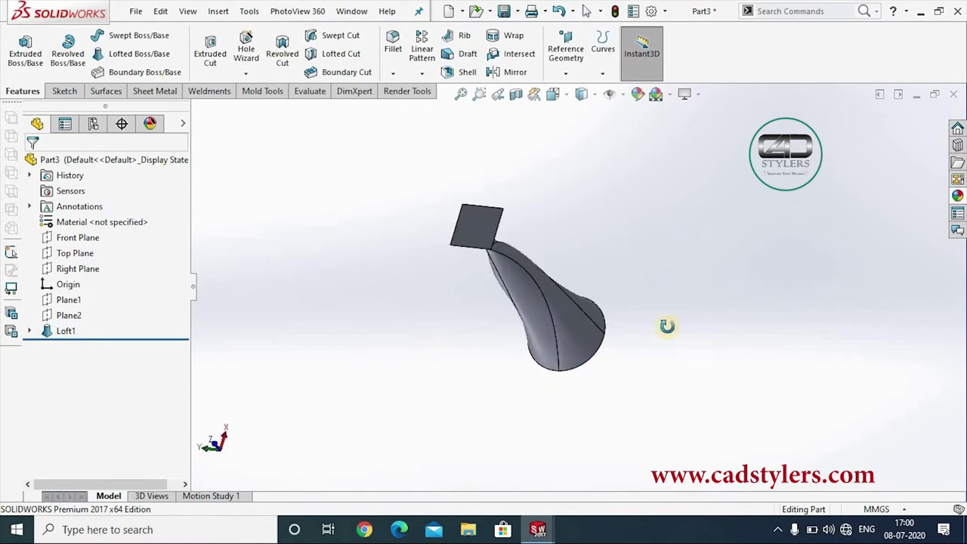
# - Reopen Loft1, leave without changes, then delete the Loft1 feature
pyautogui.click(60, 332)
pyautogui.rightClick(55, 334)
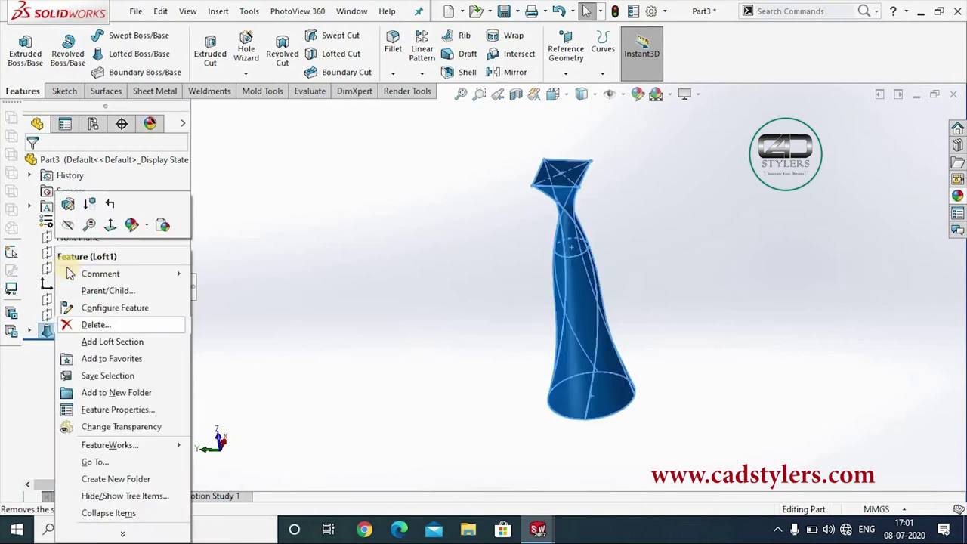
pyautogui.click(71, 204)
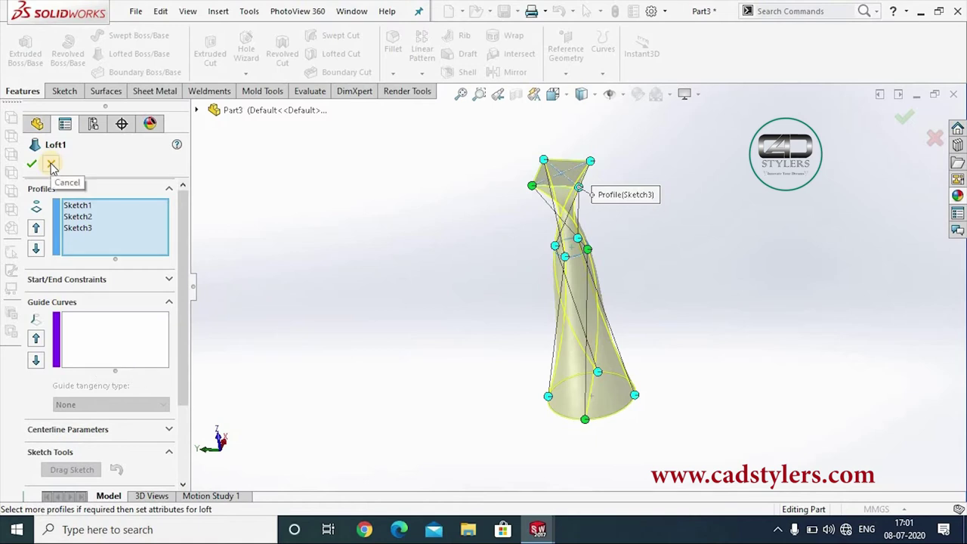
pyautogui.press('Return')
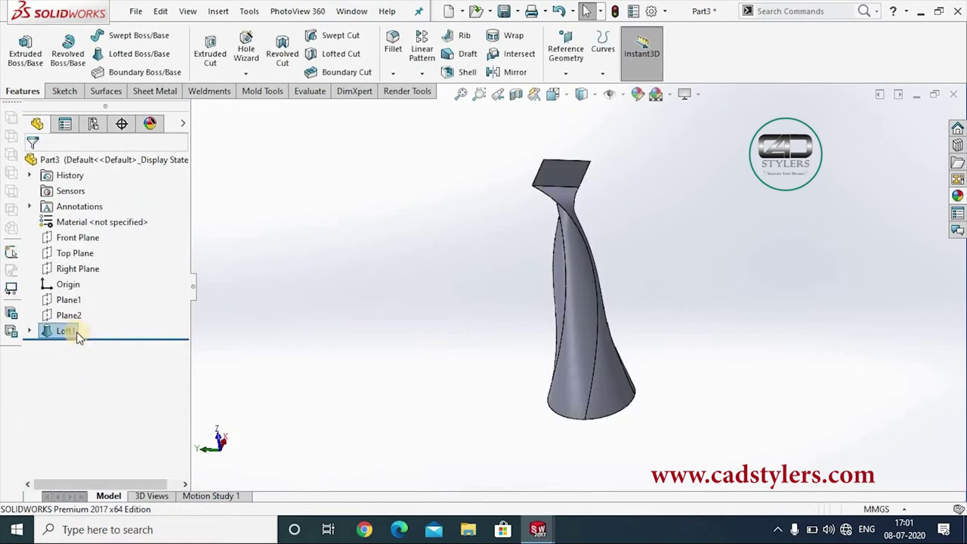
pyautogui.rightClick(154, 327)
pyautogui.click(87, 322)
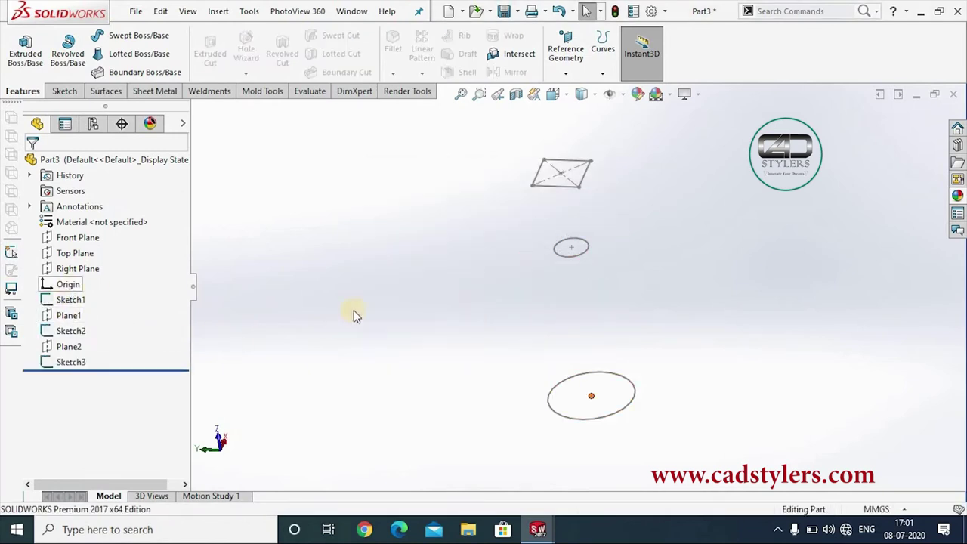
# - Create Plane3 through the square's corner point, perpendicular to the base circle
pyautogui.moveTo(438, 242)
pyautogui.mouseDown(button='middle')
pyautogui.moveTo(655, 279)
pyautogui.moveTo(617, 254)
pyautogui.mouseUp(button='middle')
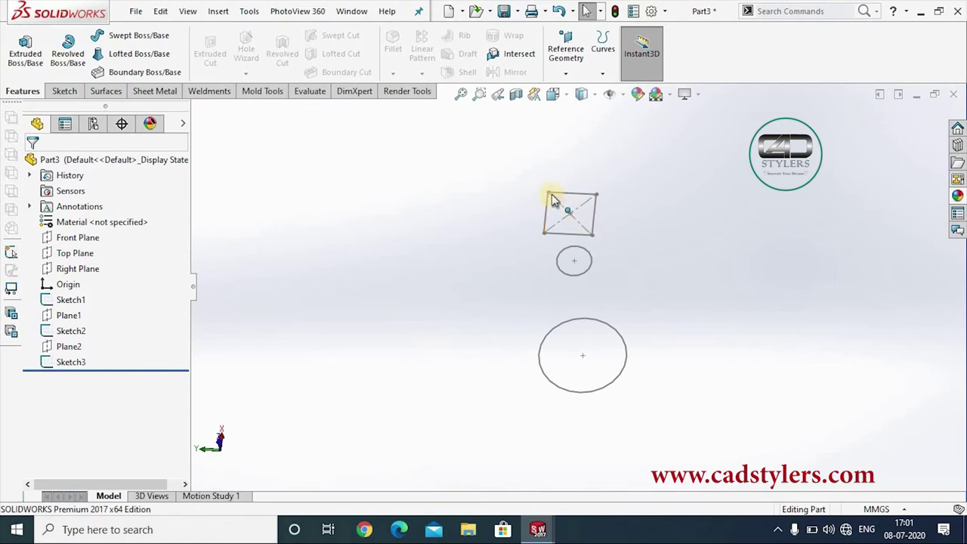
pyautogui.click(574, 64)
pyautogui.click(579, 92)
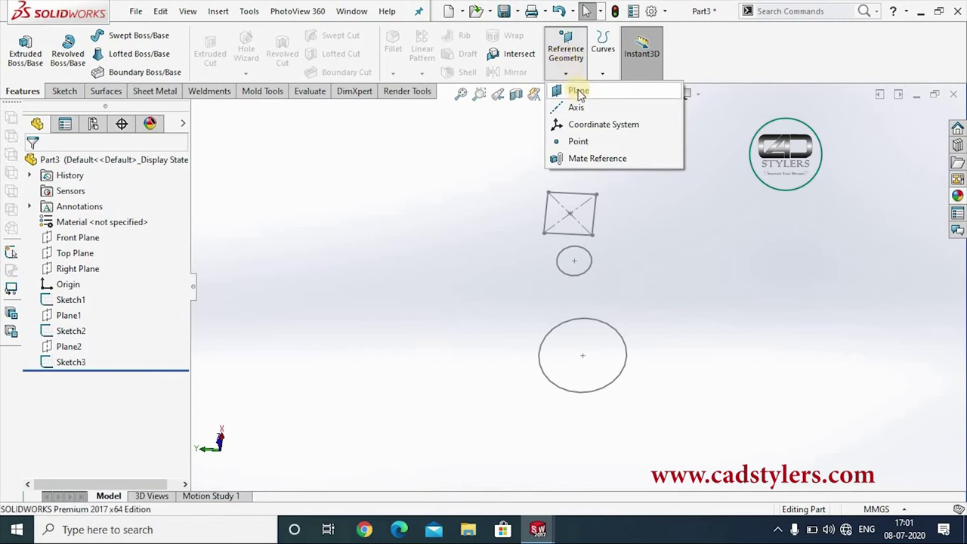
pyautogui.click(594, 234)
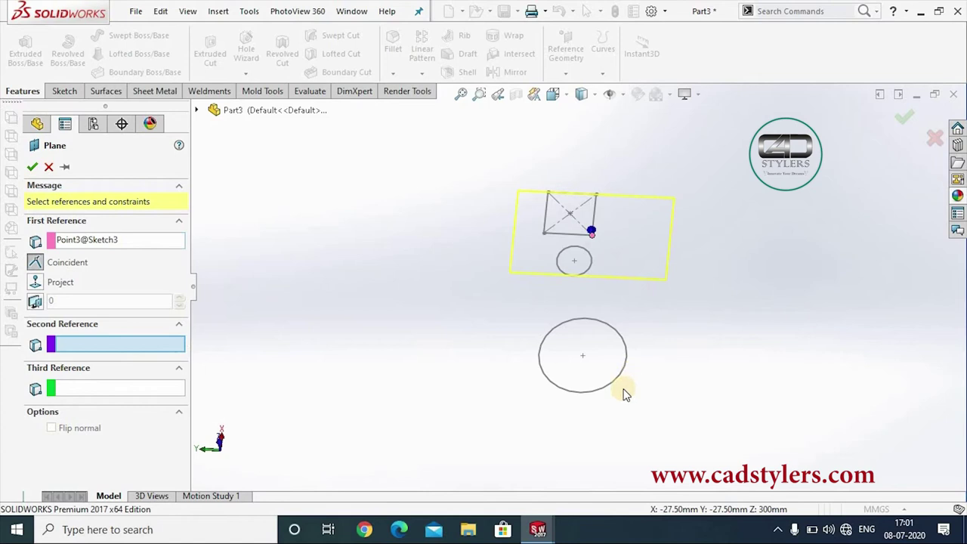
pyautogui.click(594, 392)
pyautogui.moveTo(643, 376)
pyautogui.mouseDown(button='middle')
pyautogui.moveTo(671, 320)
pyautogui.moveTo(667, 424)
pyautogui.moveTo(655, 447)
pyautogui.mouseUp(button='middle')
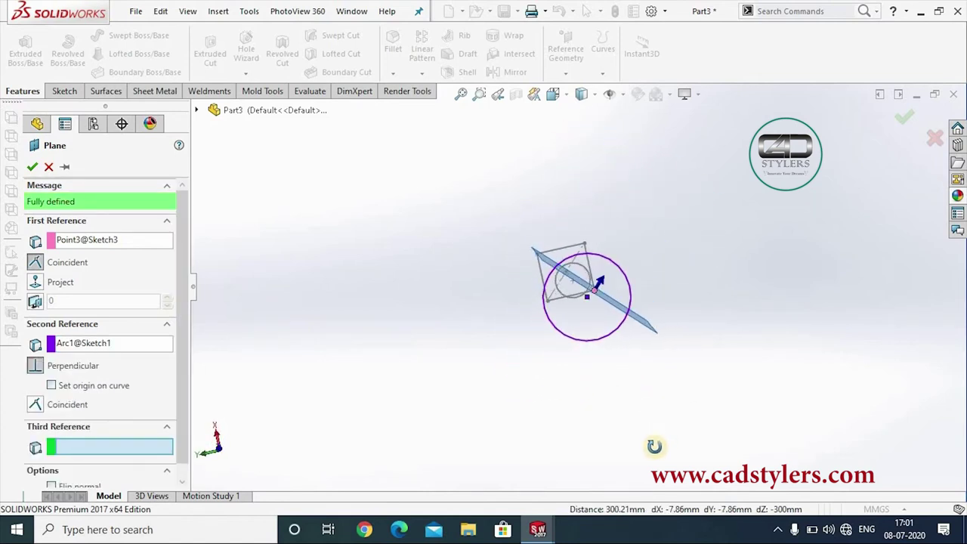
pyautogui.click(32, 167)
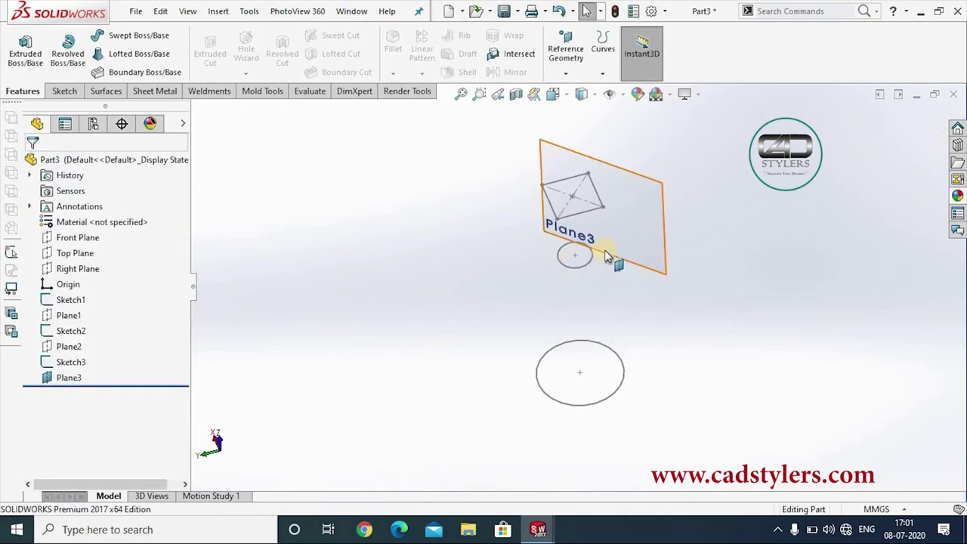
pyautogui.rightClick(632, 213)
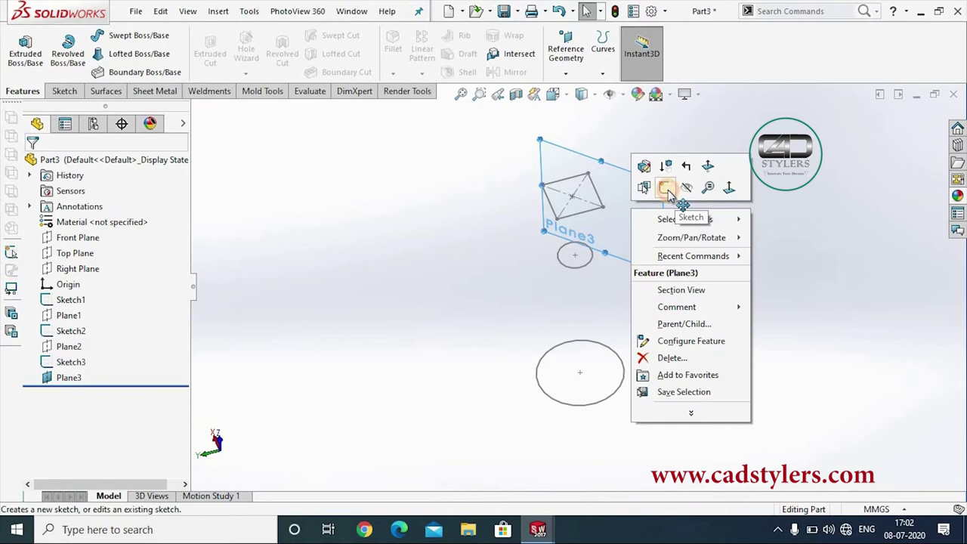
# - Start a new sketch on Plane3 and view it head-on with Normal To
pyautogui.click(665, 189)
pyautogui.press('space')
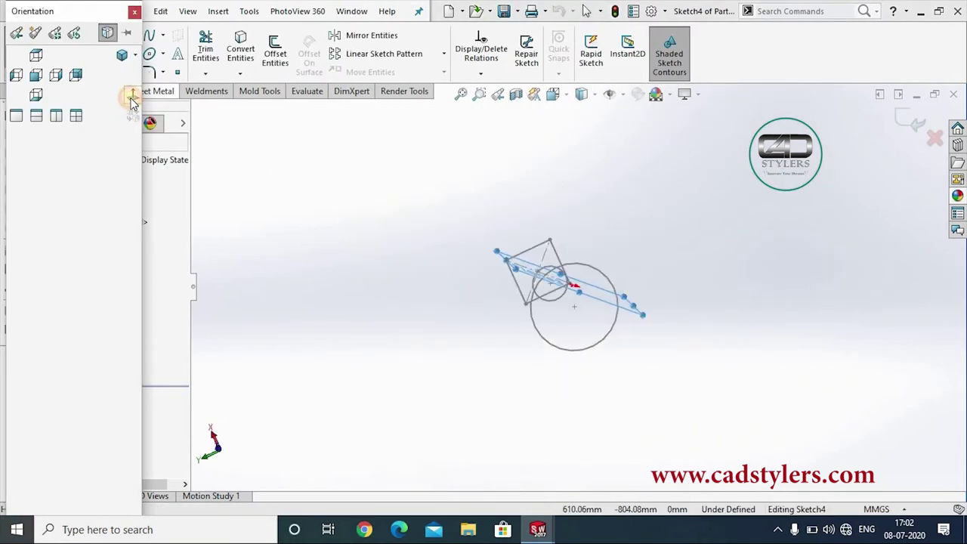
pyautogui.click(132, 97)
pyautogui.click(693, 257)
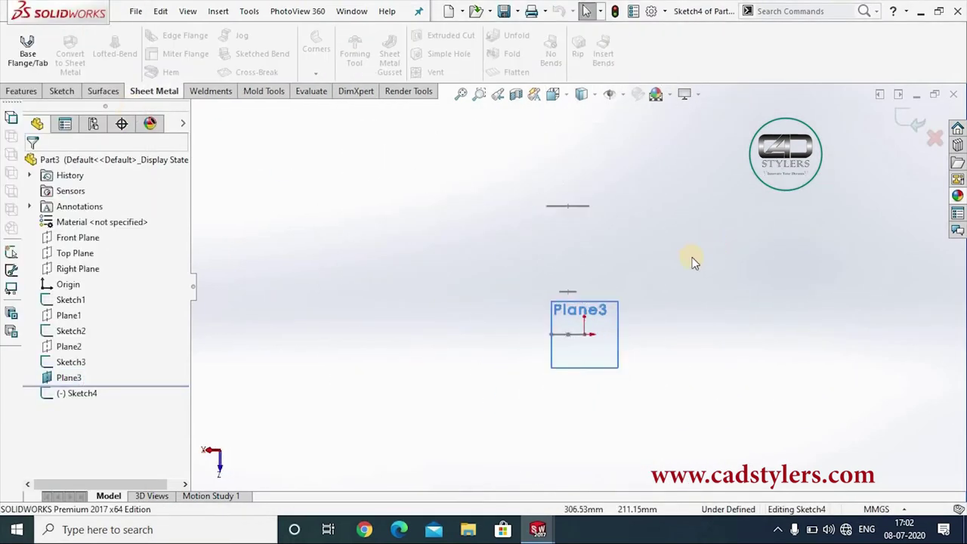
# - Draw a gently curved 3-point arc from the top profile's end down near the origin
pyautogui.rightClick(618, 324)
pyautogui.click(748, 306)
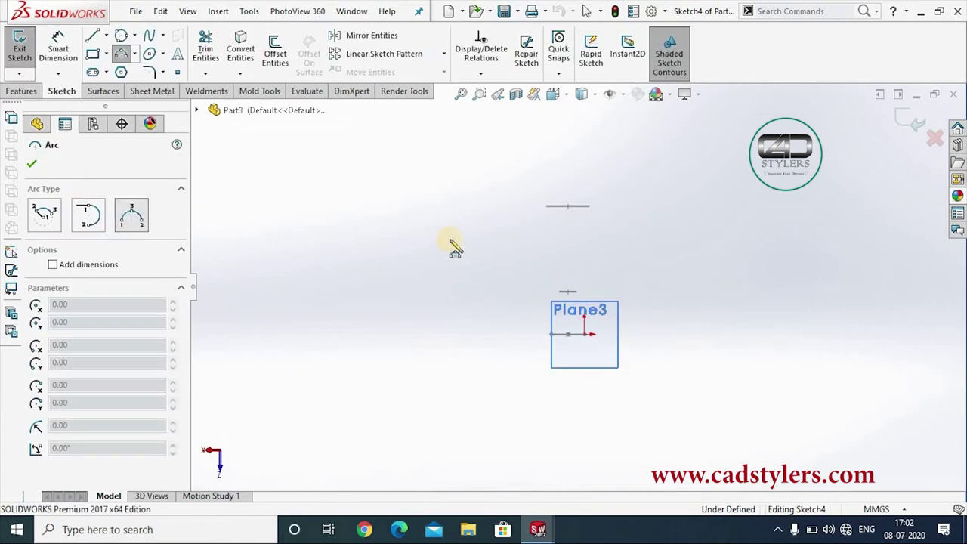
pyautogui.scroll(-2, 573, 230)
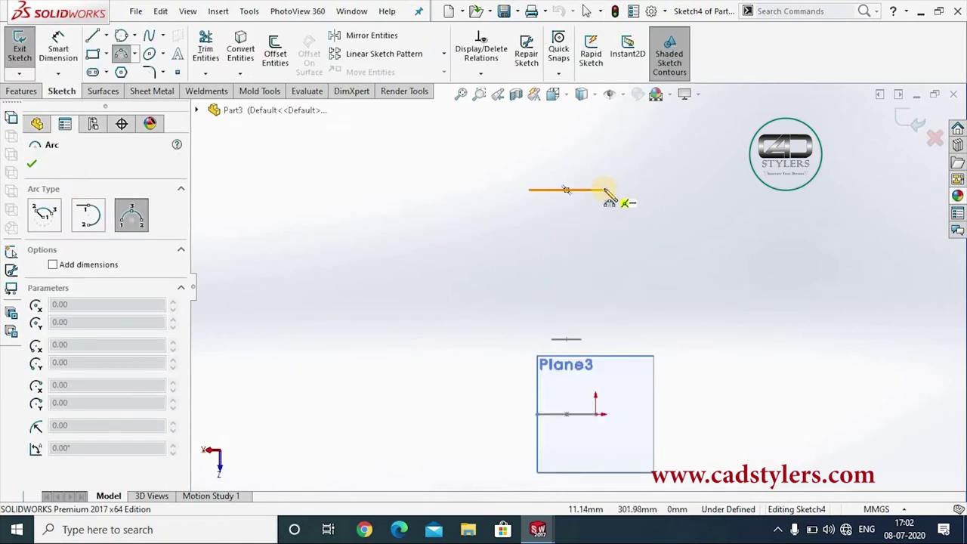
pyautogui.click(616, 200)
pyautogui.scroll(2, 629, 286)
pyautogui.scroll(-3, 583, 276)
pyautogui.scroll(-1, 578, 294)
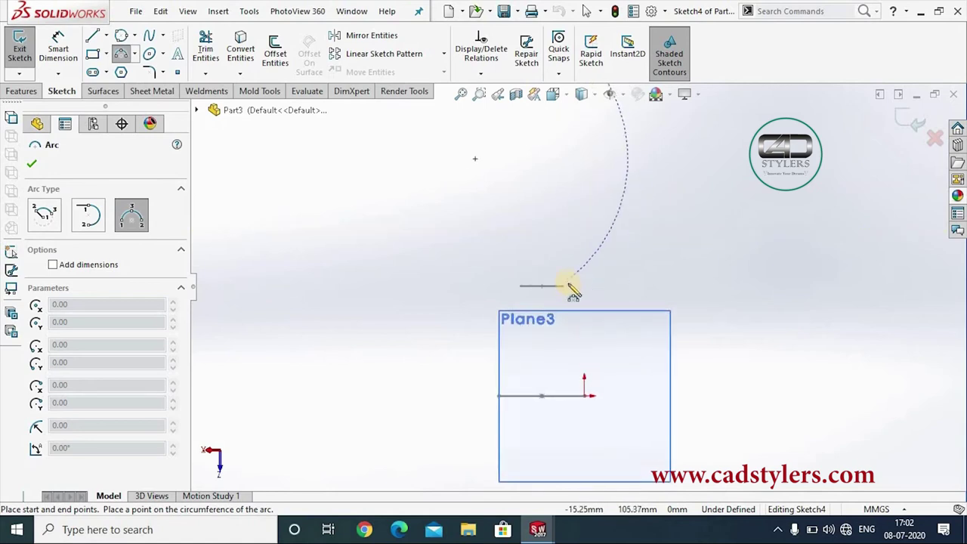
pyautogui.click(586, 397)
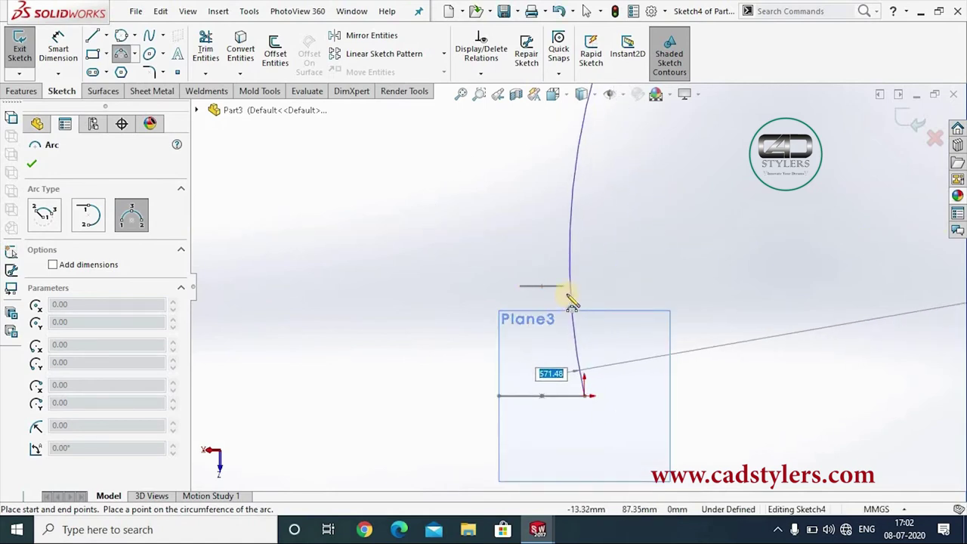
pyautogui.click(569, 294)
pyautogui.rightClick(574, 294)
pyautogui.click(587, 296)
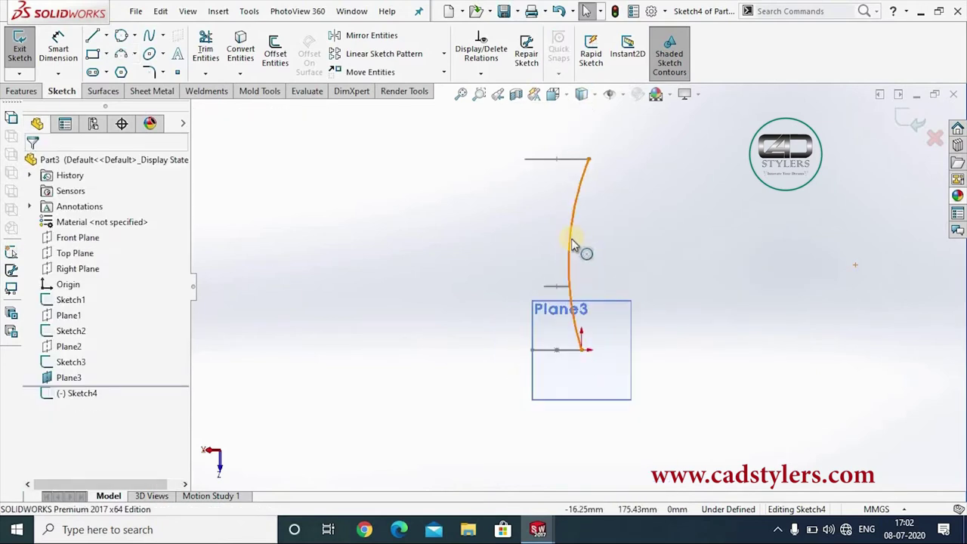
# - Drag the arc's upper end onto the end point of the top horizontal line
pyautogui.scroll(-2, 580, 204)
pyautogui.scroll(-2, 581, 204)
pyautogui.scroll(-1, 535, 241)
pyautogui.scroll(-1, 542, 281)
pyautogui.scroll(-1, 542, 274)
pyautogui.scroll(2, 545, 271)
pyautogui.scroll(5, 544, 254)
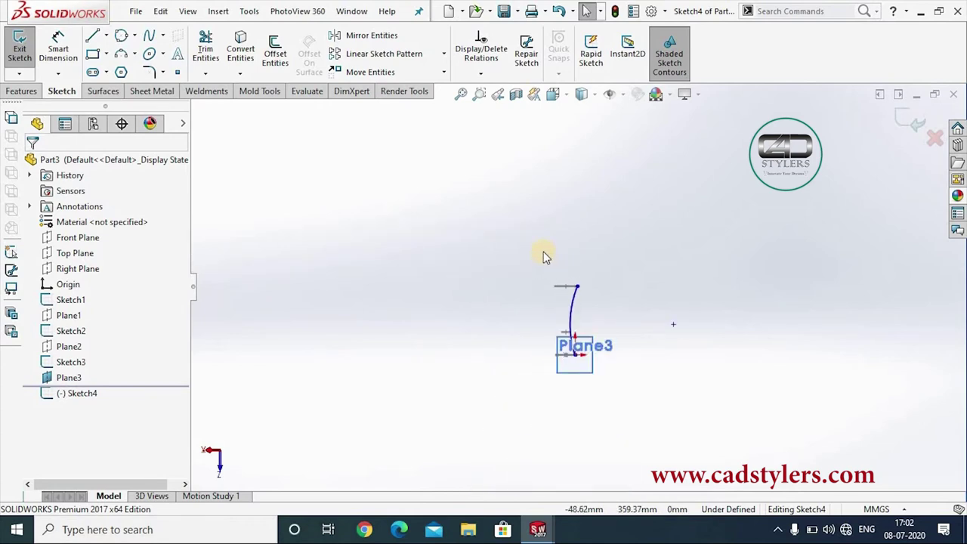
pyautogui.scroll(-3, 573, 345)
pyautogui.scroll(-4, 578, 318)
pyautogui.scroll(-1, 575, 257)
pyautogui.scroll(-2, 567, 242)
pyautogui.scroll(-1, 571, 267)
pyautogui.scroll(-2, 582, 257)
pyautogui.scroll(-1, 590, 249)
pyautogui.scroll(1, 588, 249)
pyautogui.scroll(1, 557, 289)
pyautogui.scroll(-1, 598, 267)
pyautogui.scroll(-1, 597, 272)
pyautogui.scroll(1, 597, 272)
pyautogui.scroll(1, 587, 257)
pyautogui.scroll(2, 584, 257)
pyautogui.scroll(-2, 618, 424)
pyautogui.scroll(-1, 572, 389)
pyautogui.scroll(-1, 529, 341)
pyautogui.scroll(-1, 533, 287)
pyautogui.moveTo(535, 301)
pyautogui.keyDown('ctrl'); pyautogui.mouseDown(button='middle')
pyautogui.moveTo(656, 321)
pyautogui.moveTo(642, 299)
pyautogui.mouseUp(button='middle'); pyautogui.keyUp('ctrl')
pyautogui.scroll(2, 642, 301)
pyautogui.scroll(1, 633, 214)
pyautogui.scroll(1, 575, 231)
pyautogui.scroll(-3, 520, 336)
pyautogui.scroll(-3, 520, 336)
pyautogui.keyDown('ctrl'); pyautogui.moveTo(587, 254); pyautogui.dragTo(599, 264, button='middle'); pyautogui.keyUp('ctrl')
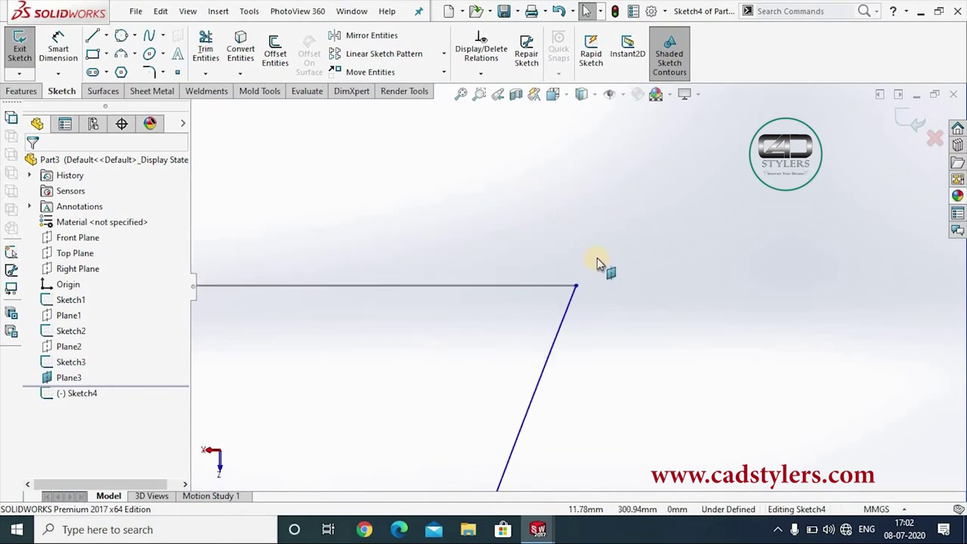
pyautogui.scroll(1, 613, 252)
pyautogui.scroll(2, 612, 227)
pyautogui.scroll(2, 574, 325)
pyautogui.scroll(-2, 571, 334)
pyautogui.scroll(-2, 572, 380)
pyautogui.scroll(-2, 577, 371)
pyautogui.scroll(-1, 572, 291)
pyautogui.scroll(-1, 563, 276)
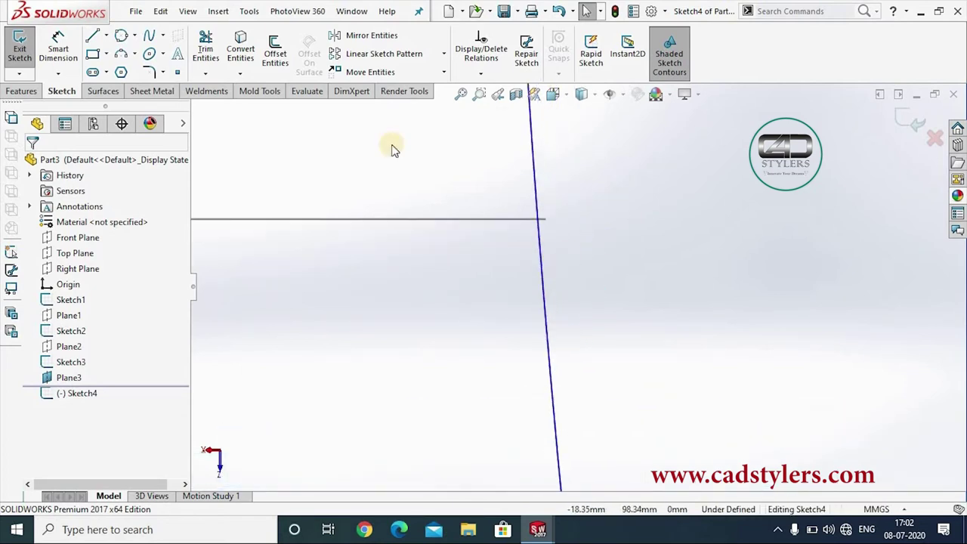
# - Convert the middle circle's edge (Arc1@Sketch2) into Sketch4
pyautogui.click(242, 52)
pyautogui.click(383, 219)
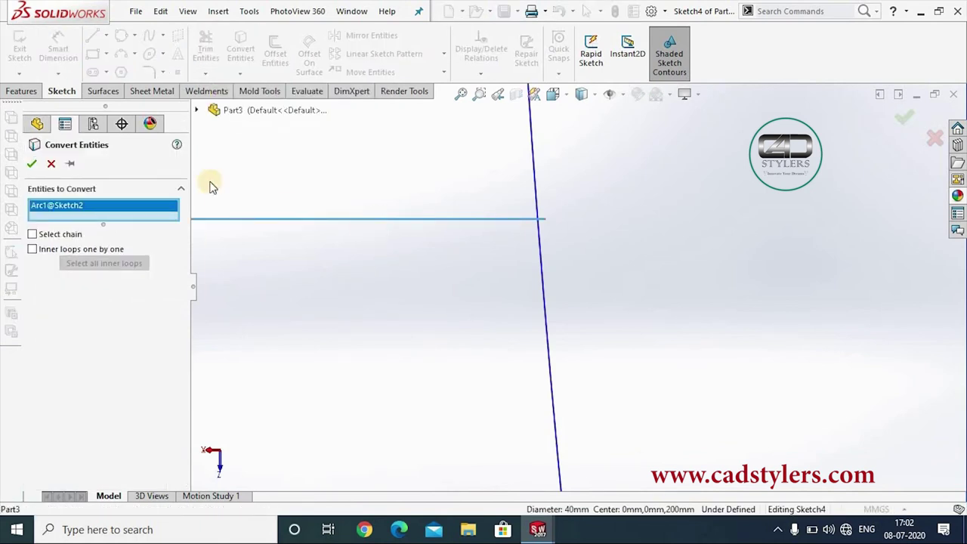
pyautogui.click(31, 164)
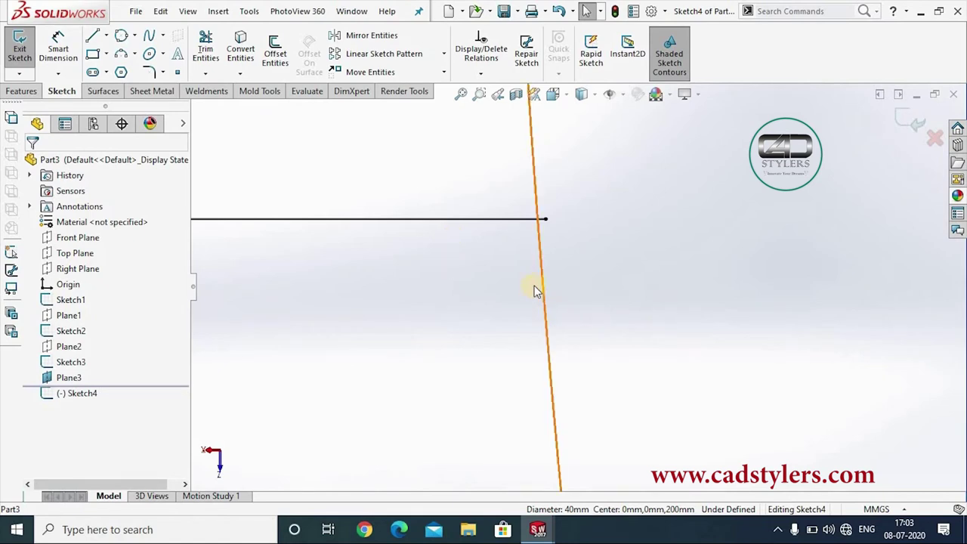
# - Add a Coincident relation between the arc and the converted line's end point
pyautogui.click(546, 243)
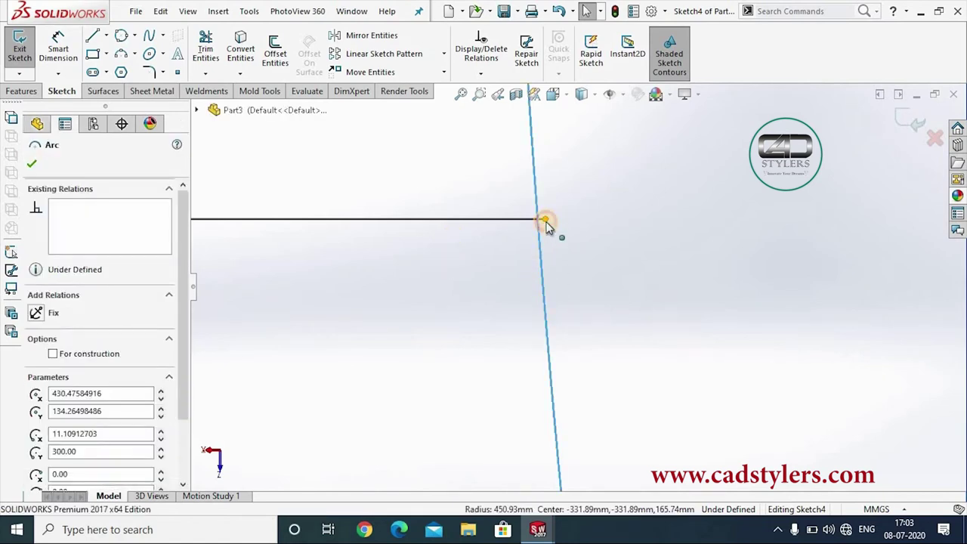
pyautogui.keyDown('ctrl'); pyautogui.click(545, 219); pyautogui.keyUp('ctrl')
pyautogui.click(36, 428)
pyautogui.click(257, 279)
pyautogui.scroll(2, 476, 355)
pyautogui.scroll(3, 475, 327)
pyautogui.scroll(3, 474, 329)
pyautogui.scroll(3, 578, 287)
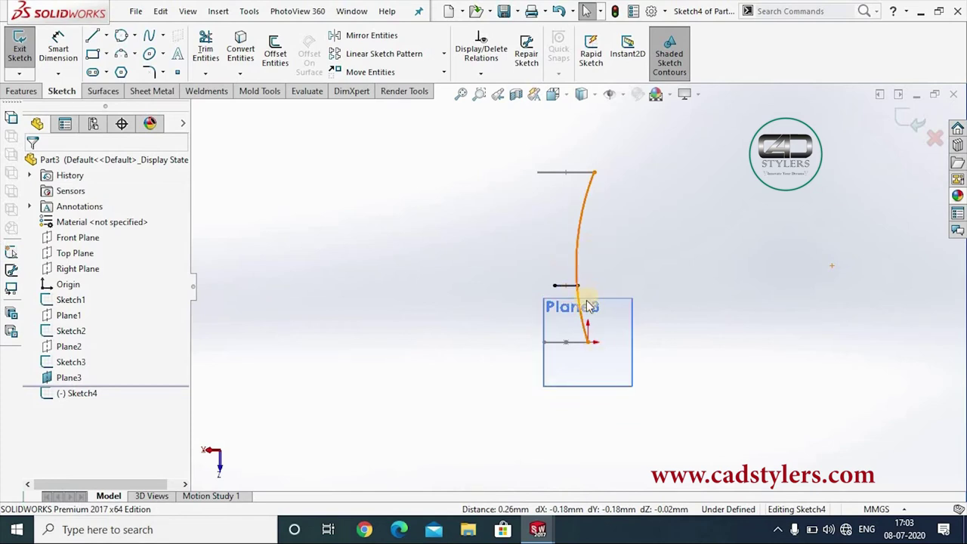
pyautogui.scroll(-2, 589, 302)
pyautogui.click(563, 283)
pyautogui.press('Escape')
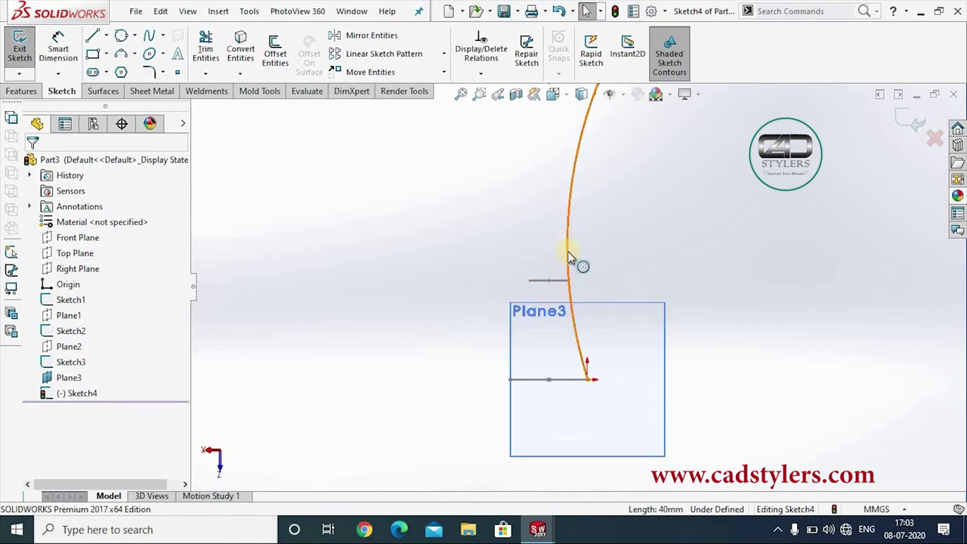
# - Draw a vertical centerline from the origin downward
pyautogui.click(106, 35)
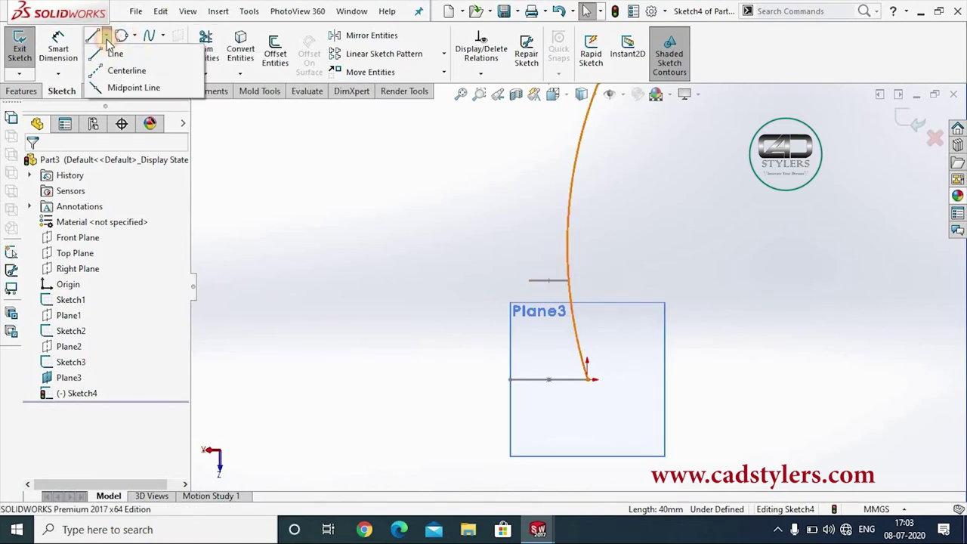
pyautogui.click(113, 73)
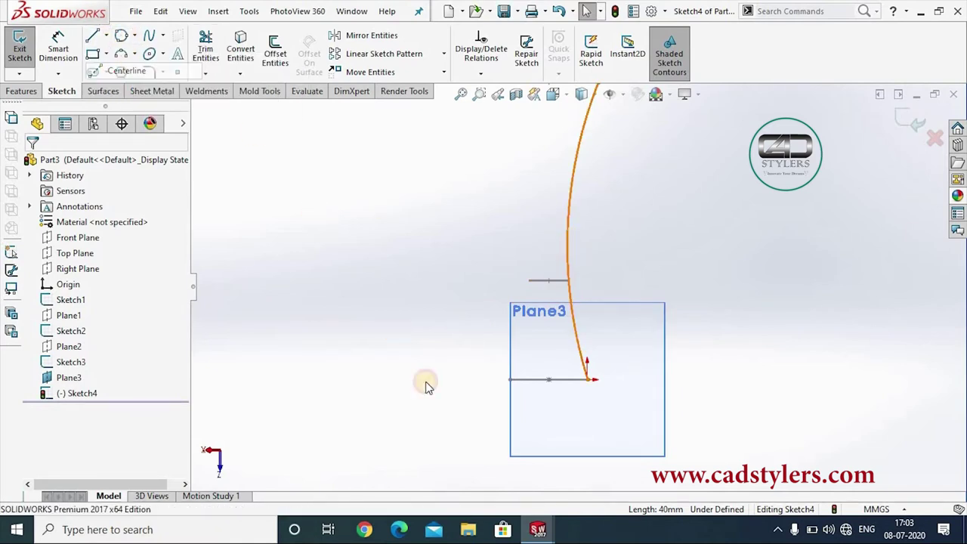
pyautogui.click(547, 380)
pyautogui.scroll(3, 562, 454)
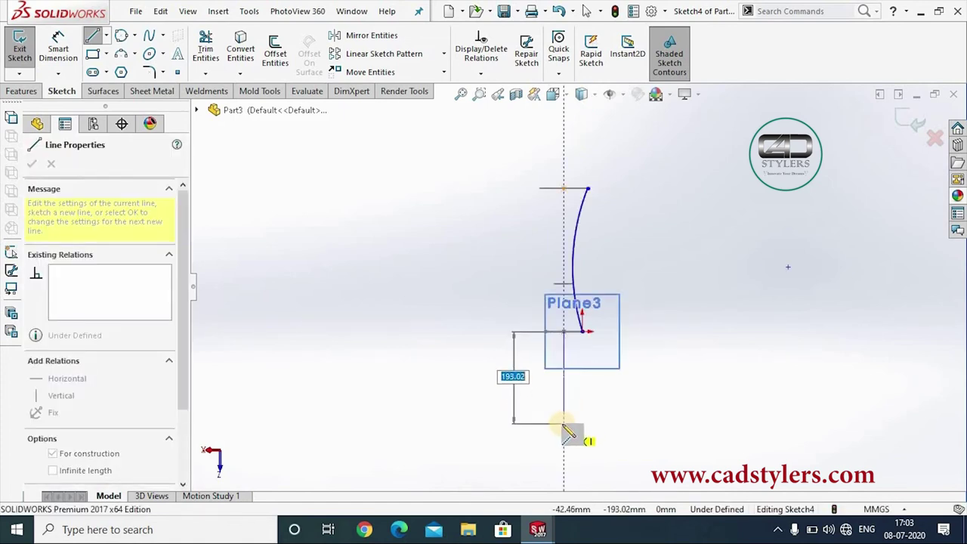
pyautogui.click(563, 424)
pyautogui.rightClick(565, 425)
pyautogui.click(609, 360)
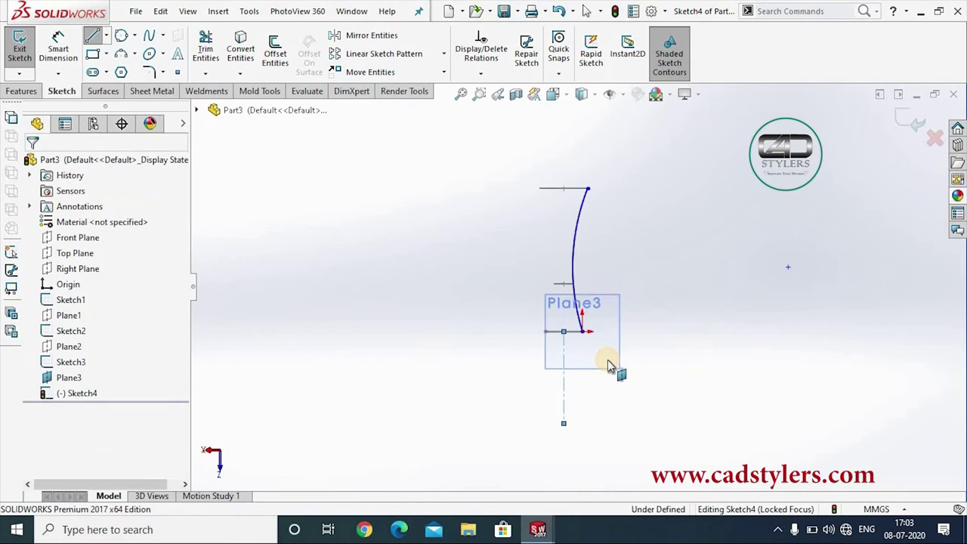
pyautogui.scroll(-2, 605, 389)
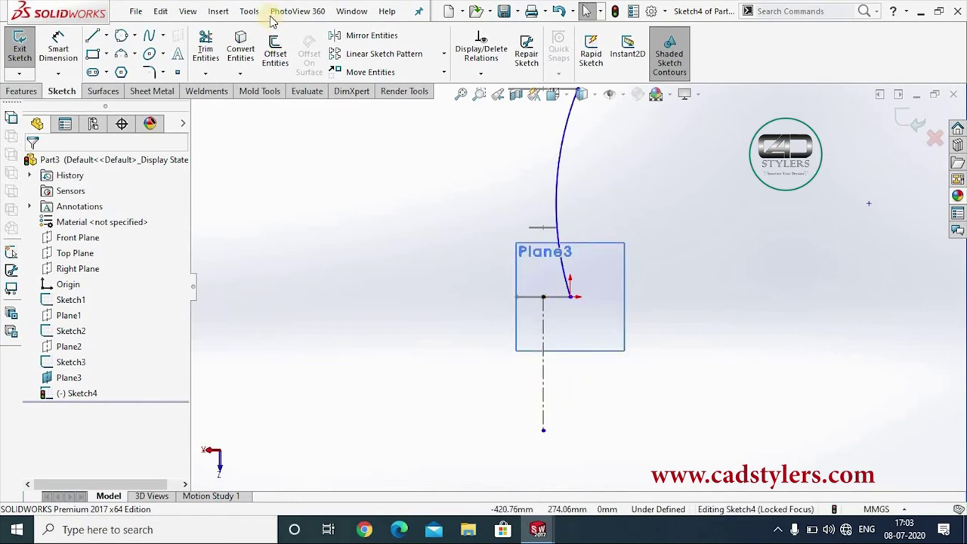
# - Mirror Arc1 about the centerline (Line5) and exit Sketch4
pyautogui.click(372, 34)
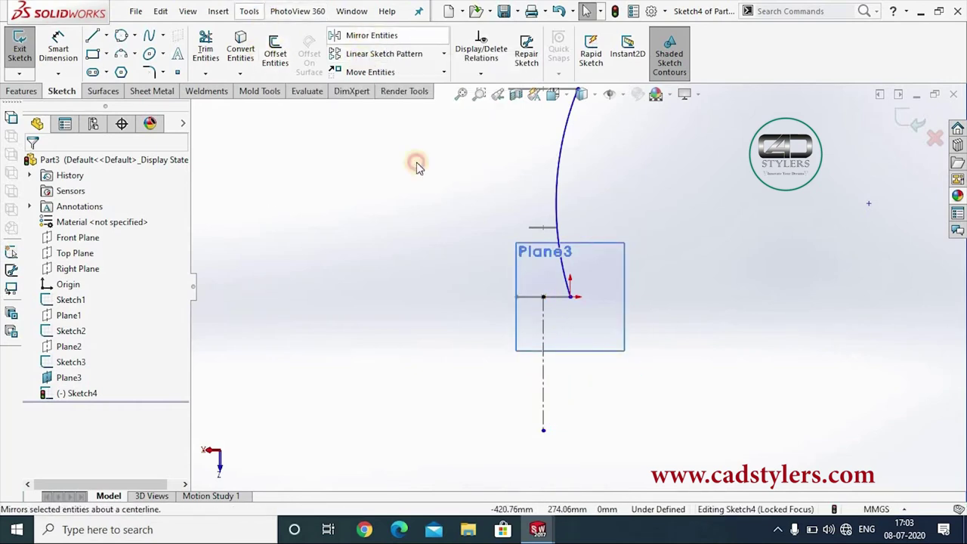
pyautogui.click(557, 185)
pyautogui.click(130, 335)
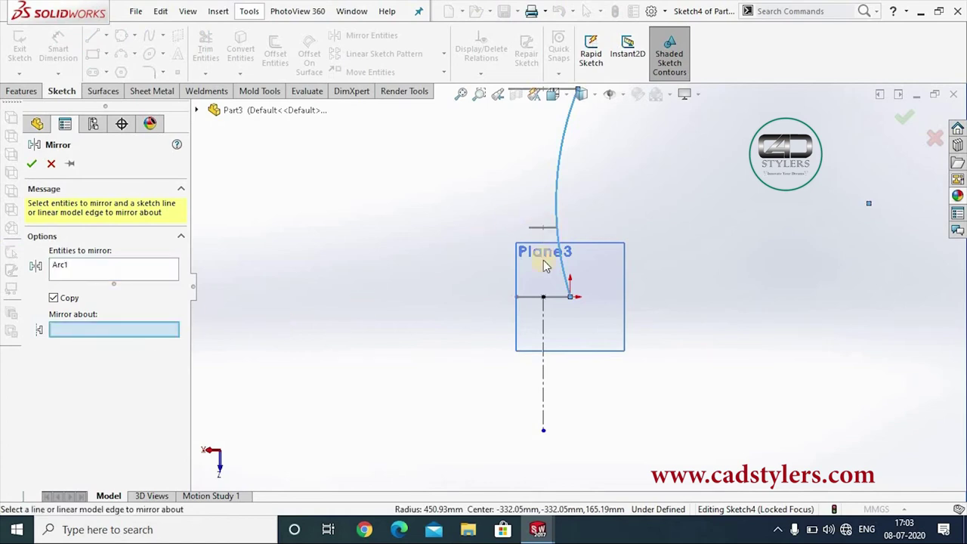
pyautogui.click(543, 331)
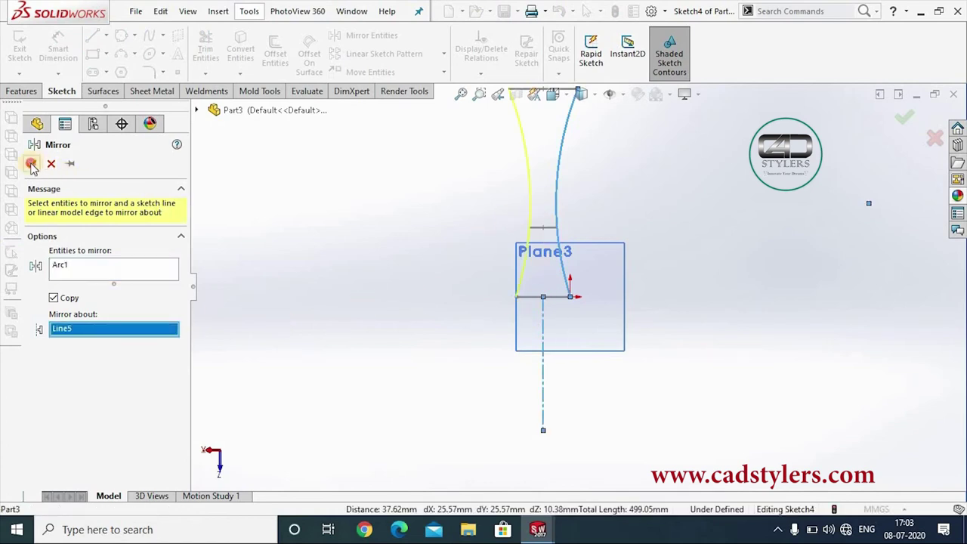
pyautogui.click(31, 165)
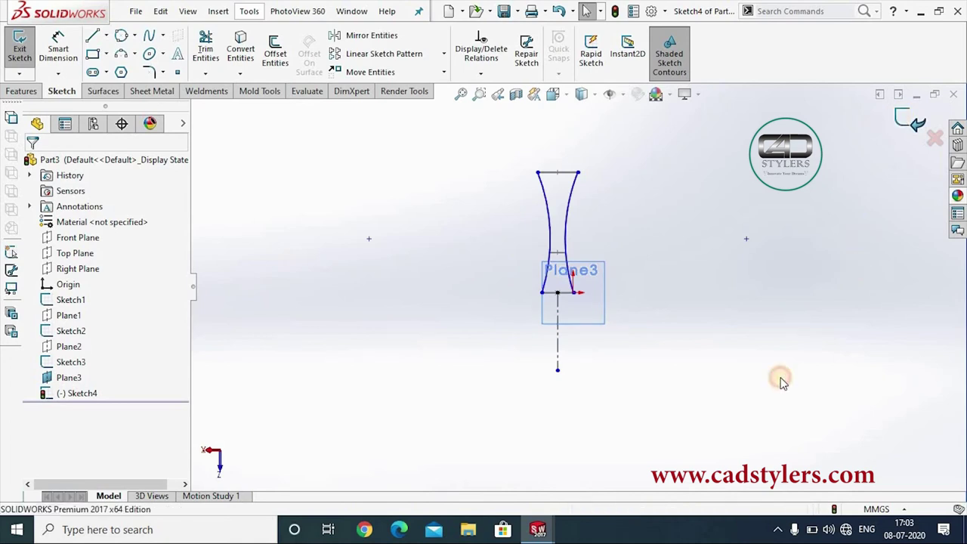
pyautogui.hotkey('ctrl', 'b')
# - Start a loft through the bottom circle, middle circle and top square profiles
pyautogui.moveTo(683, 340)
pyautogui.mouseDown(button='middle')
pyautogui.moveTo(669, 233)
pyautogui.moveTo(583, 319)
pyautogui.moveTo(591, 366)
pyautogui.moveTo(576, 255)
pyautogui.moveTo(647, 389)
pyautogui.moveTo(637, 313)
pyautogui.mouseUp(button='middle')
pyautogui.scroll(-3, 633, 327)
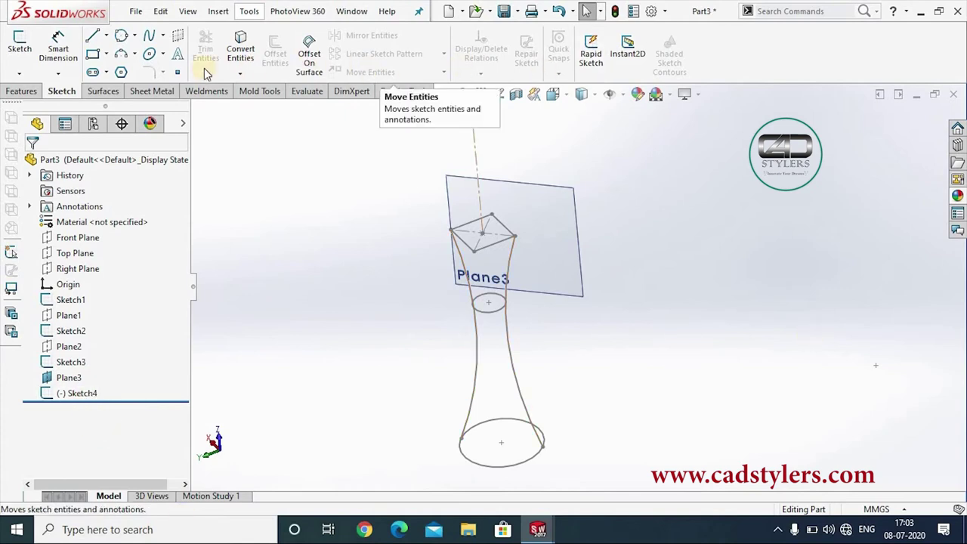
pyautogui.click(17, 91)
pyautogui.click(128, 54)
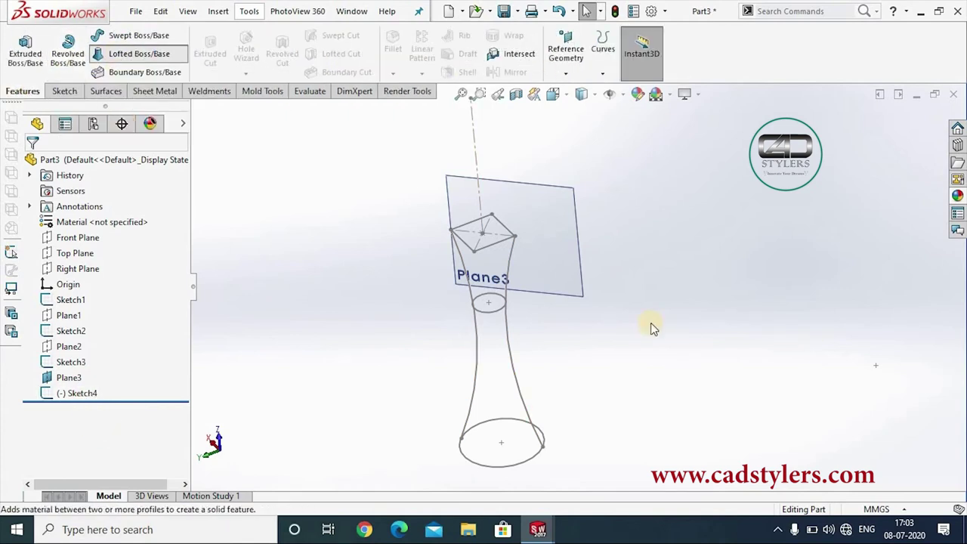
pyautogui.click(512, 469)
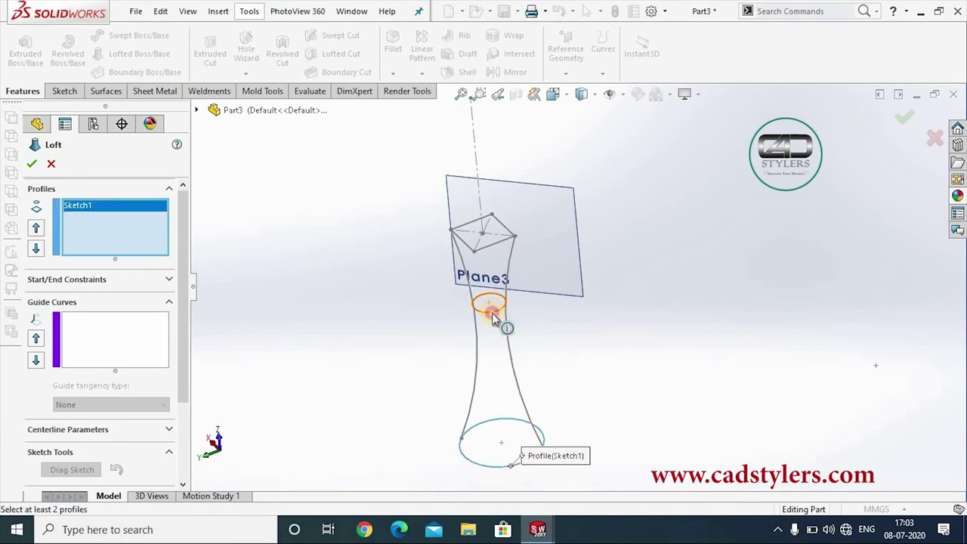
pyautogui.click(492, 315)
pyautogui.click(487, 248)
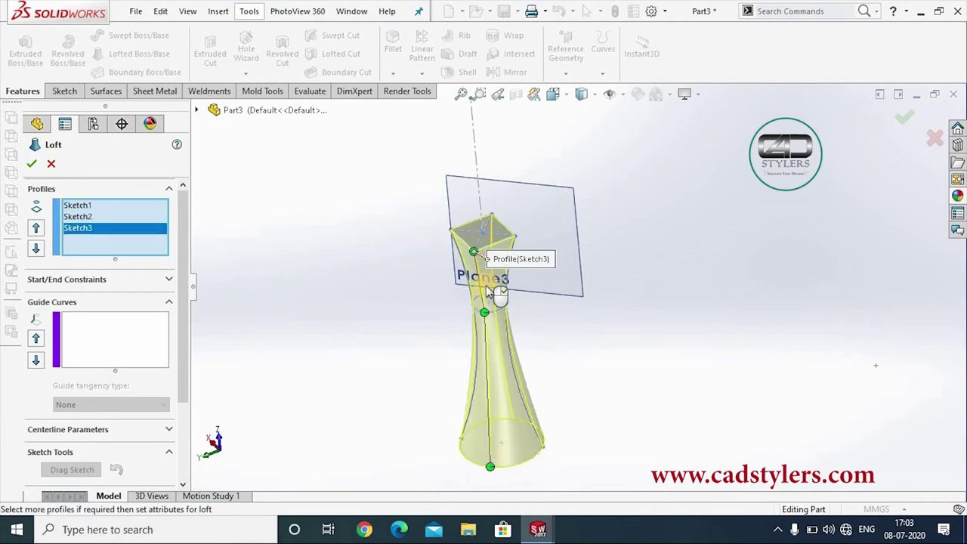
pyautogui.scroll(-2, 490, 317)
# - Add the left and right side arcs as guide curves and create Loft2
pyautogui.click(114, 336)
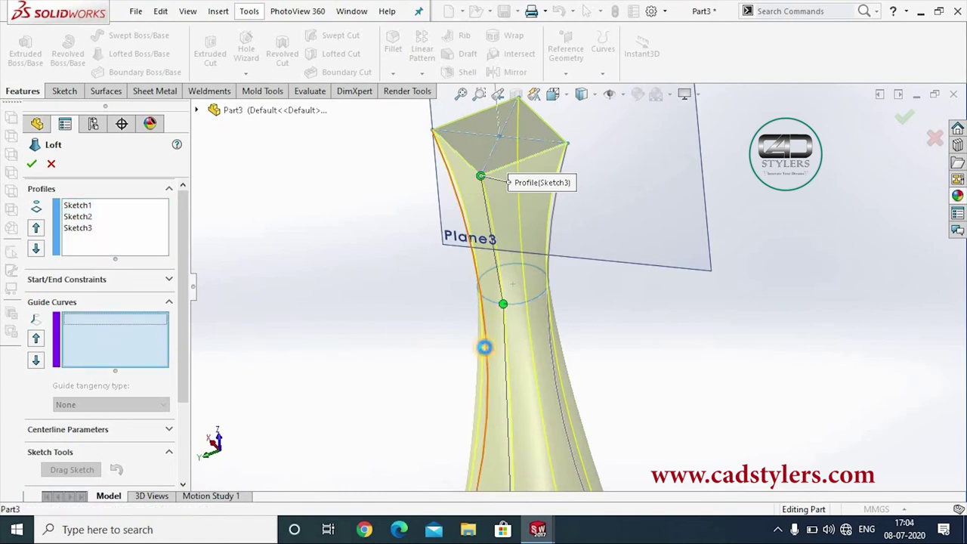
pyautogui.click(486, 349)
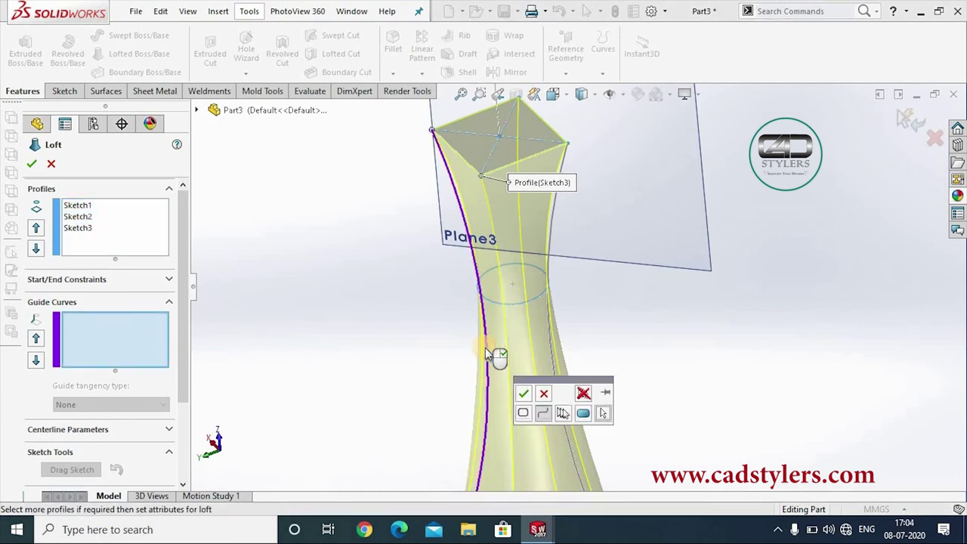
pyautogui.click(520, 394)
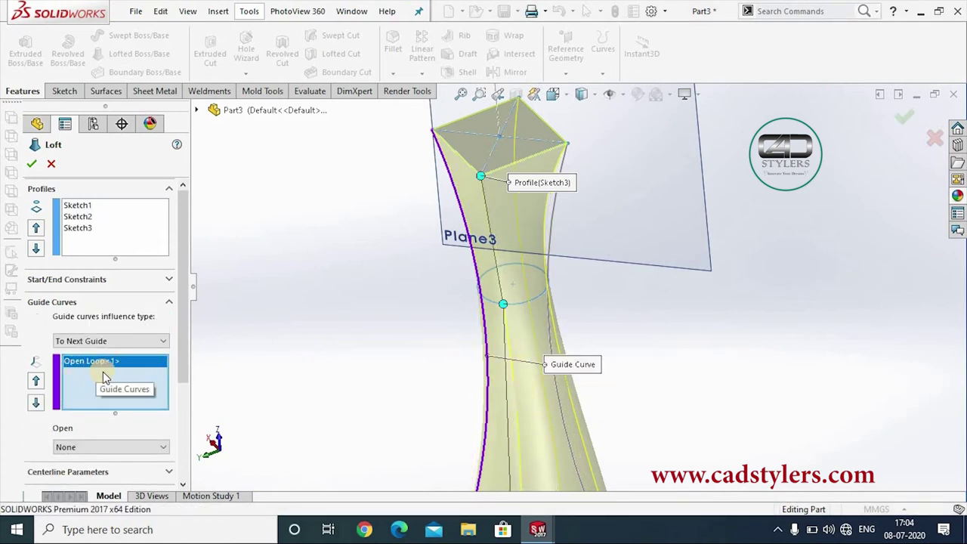
pyautogui.press('f')
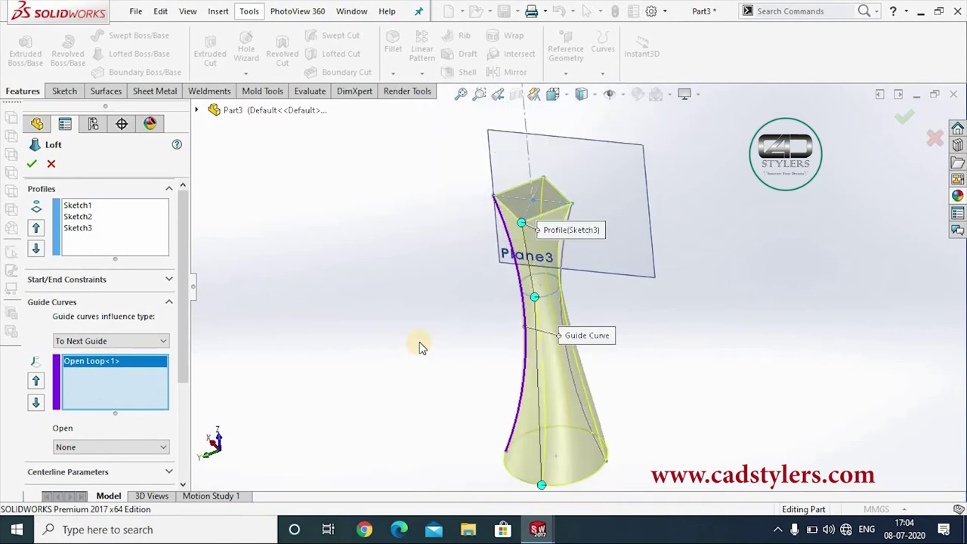
pyautogui.click(563, 325)
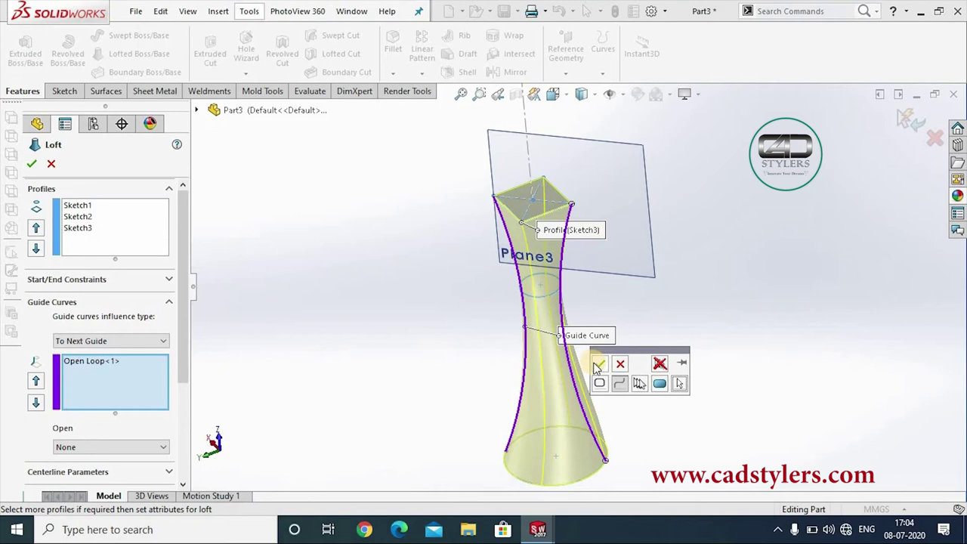
pyautogui.click(601, 366)
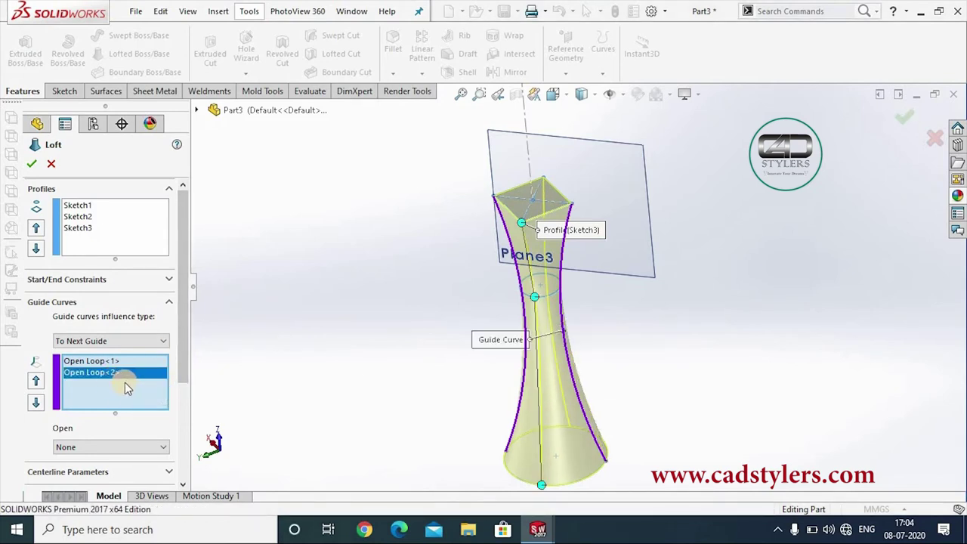
pyautogui.click(28, 161)
# - Hide Plane3
pyautogui.moveTo(356, 307)
pyautogui.mouseDown(button='middle')
pyautogui.moveTo(446, 337)
pyautogui.moveTo(583, 325)
pyautogui.moveTo(717, 378)
pyautogui.moveTo(637, 346)
pyautogui.moveTo(610, 362)
pyautogui.moveTo(652, 322)
pyautogui.moveTo(693, 320)
pyautogui.moveTo(657, 396)
pyautogui.moveTo(690, 292)
pyautogui.mouseUp(button='middle')
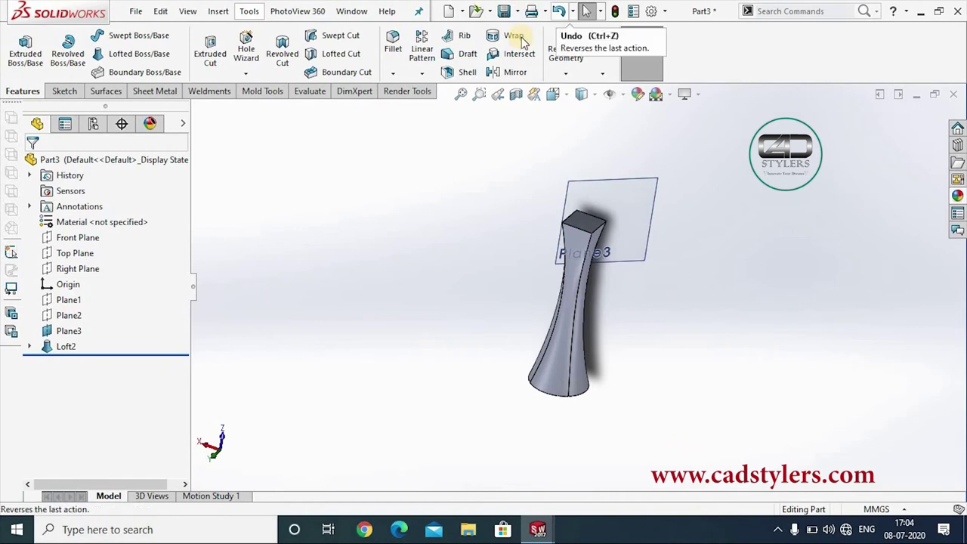
pyautogui.rightClick(630, 212)
pyautogui.click(65, 346)
# - Delete Loft2, confirming the deletion with Yes
pyautogui.rightClick(66, 346)
pyautogui.click(106, 324)
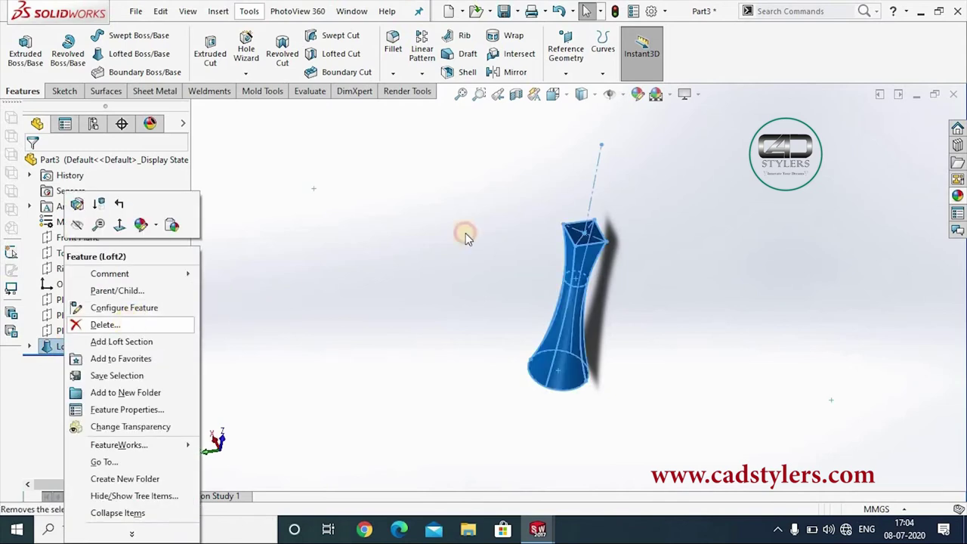
pyautogui.click(570, 197)
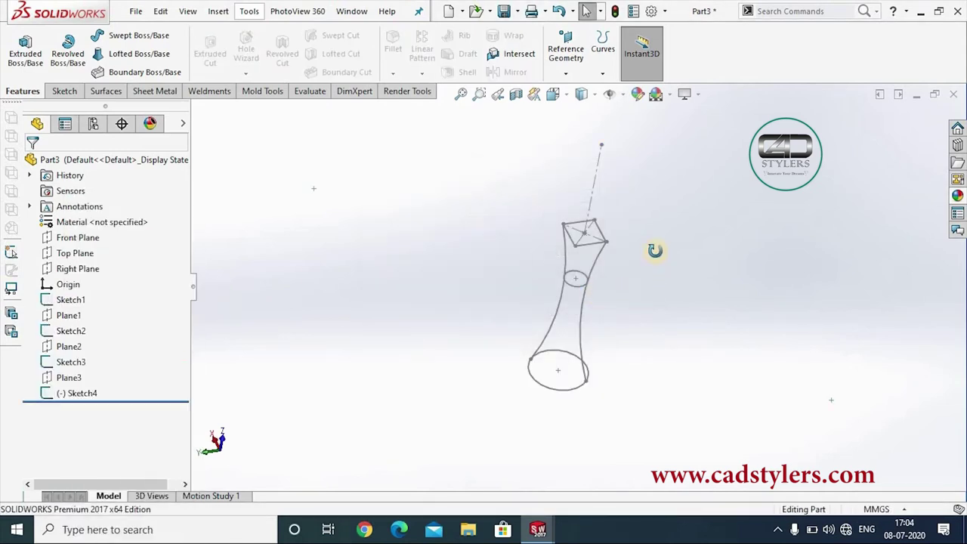
pyautogui.scroll(-3, 623, 282)
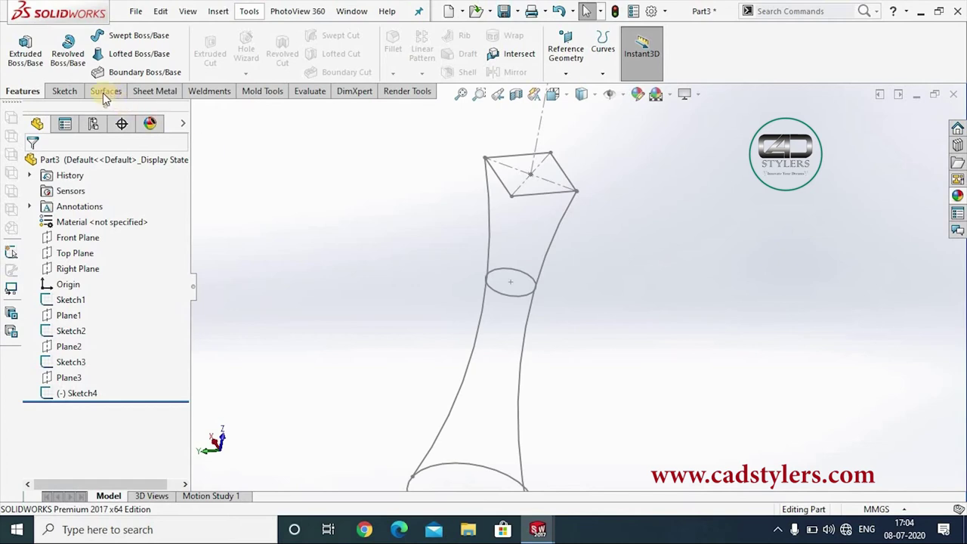
# - Start a Boundary Boss with the bottom circle, middle circle and square top as Direction 1 profiles
pyautogui.click(121, 76)
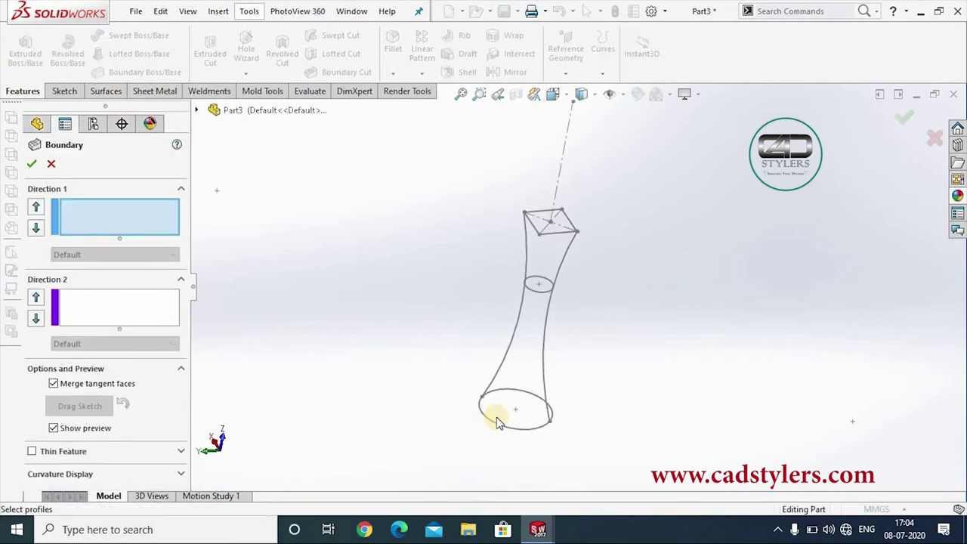
pyautogui.click(497, 428)
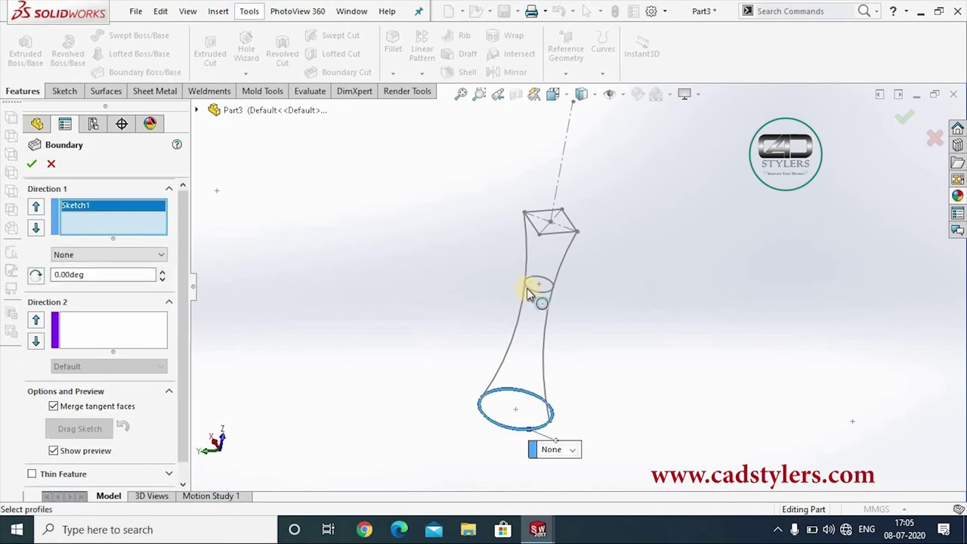
pyautogui.click(534, 291)
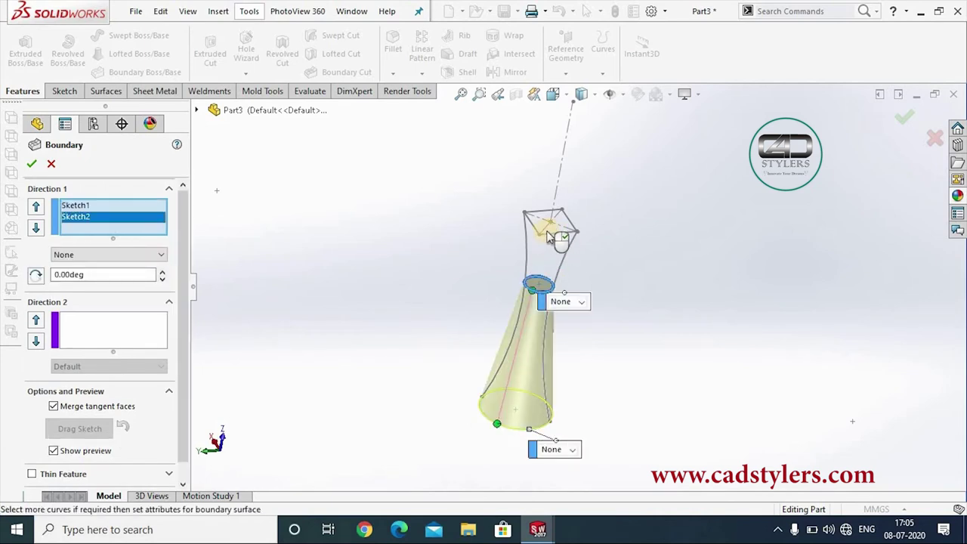
pyautogui.click(547, 238)
pyautogui.moveTo(632, 313)
pyautogui.mouseDown(button='middle')
pyautogui.moveTo(615, 328)
pyautogui.moveTo(620, 252)
pyautogui.moveTo(506, 361)
pyautogui.mouseUp(button='middle')
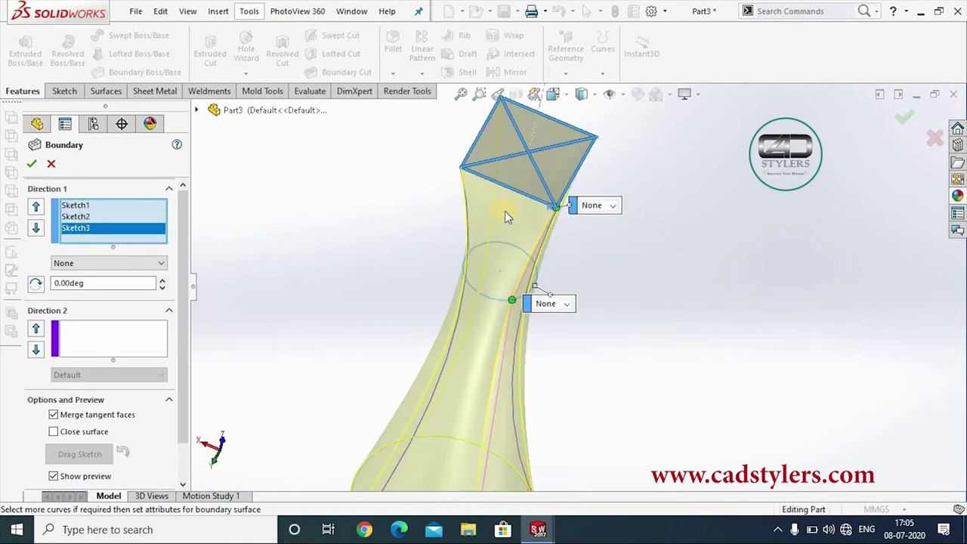
pyautogui.moveTo(701, 303)
pyautogui.mouseDown(button='middle')
pyautogui.moveTo(536, 335)
pyautogui.moveTo(388, 268)
pyautogui.mouseUp(button='middle')
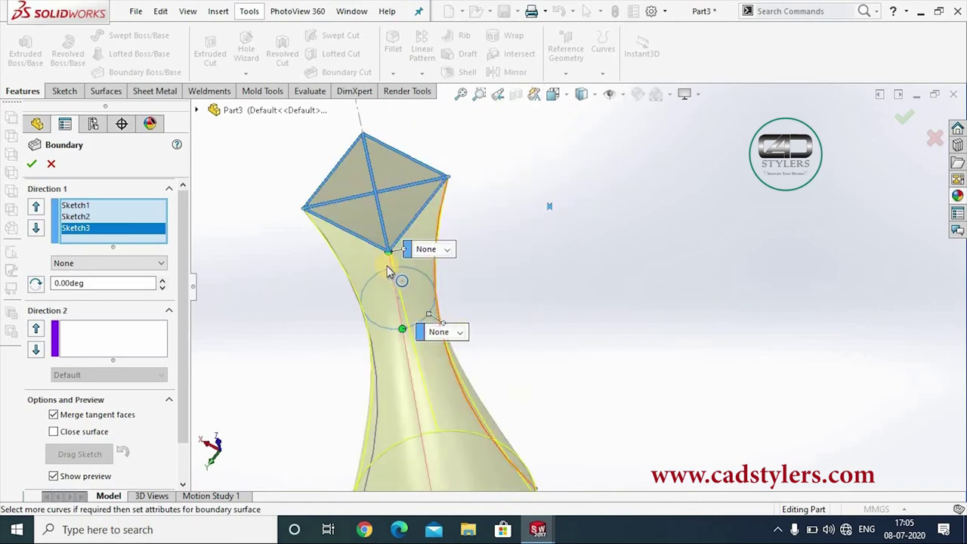
pyautogui.scroll(-2, 387, 273)
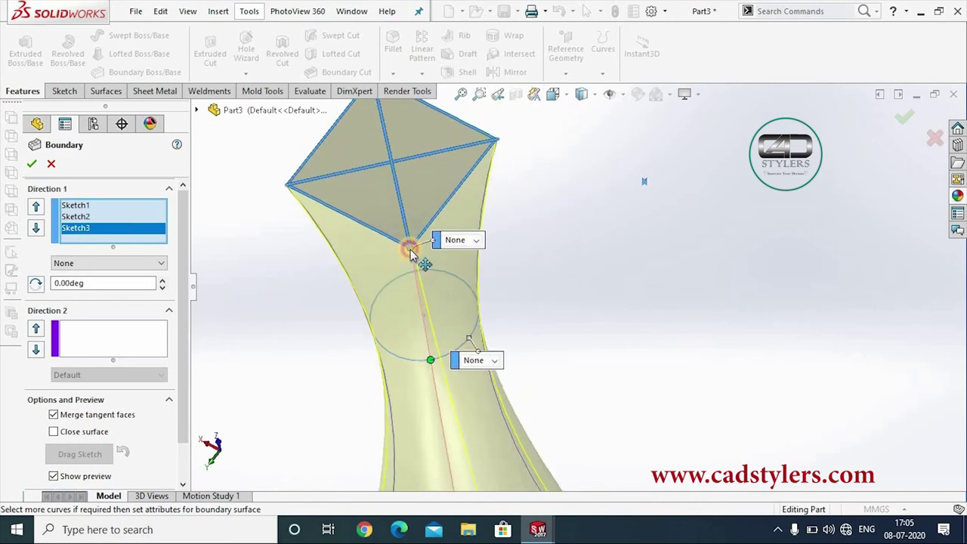
# - Slide the profile connectors along the square top's edge to align the boundary preview
pyautogui.moveTo(407, 250); pyautogui.dragTo(386, 241)
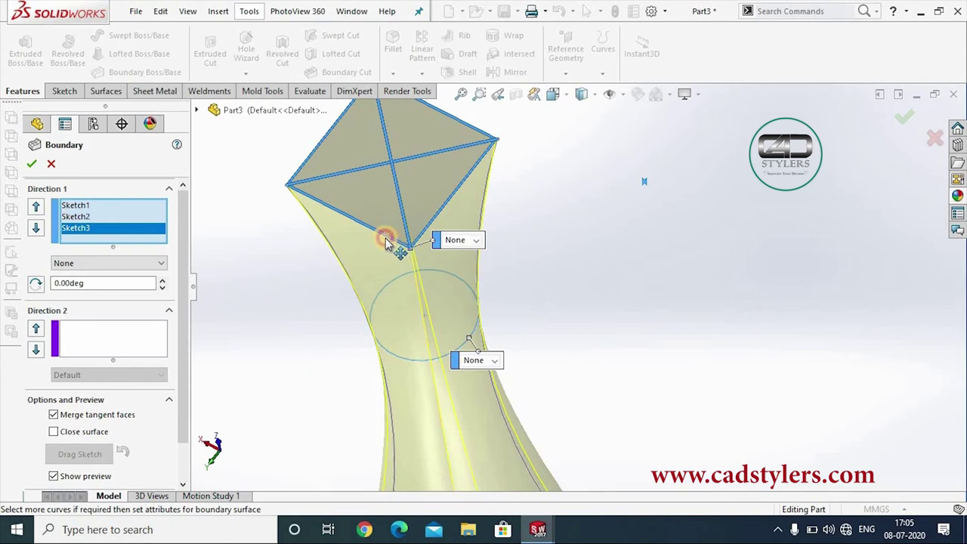
pyautogui.scroll(-2, 396, 253)
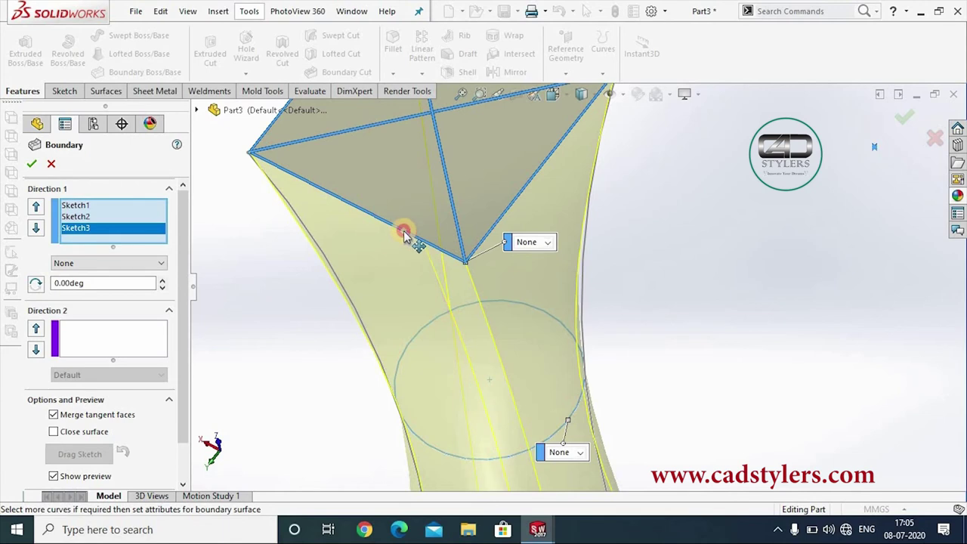
pyautogui.scroll(2, 492, 242)
pyautogui.scroll(-2, 492, 241)
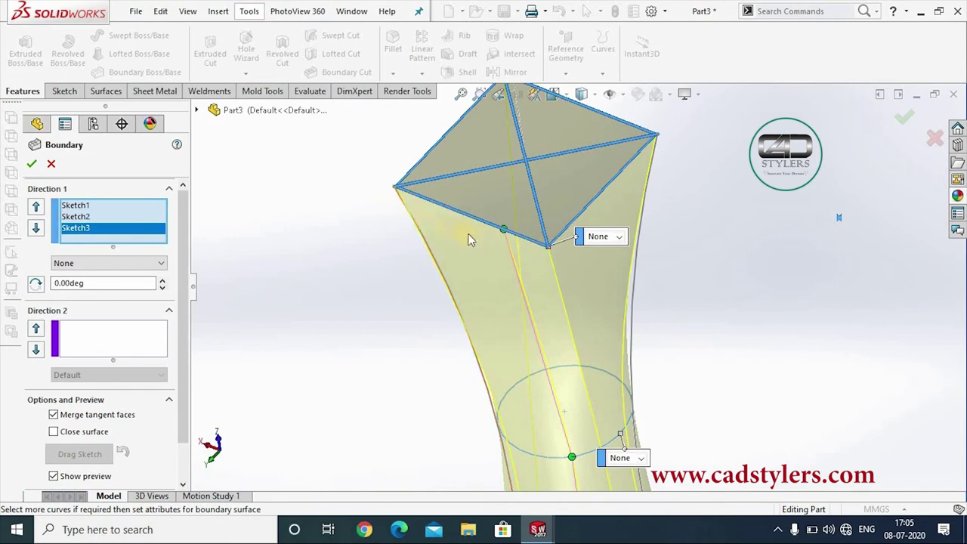
pyautogui.moveTo(504, 238); pyautogui.dragTo(498, 229)
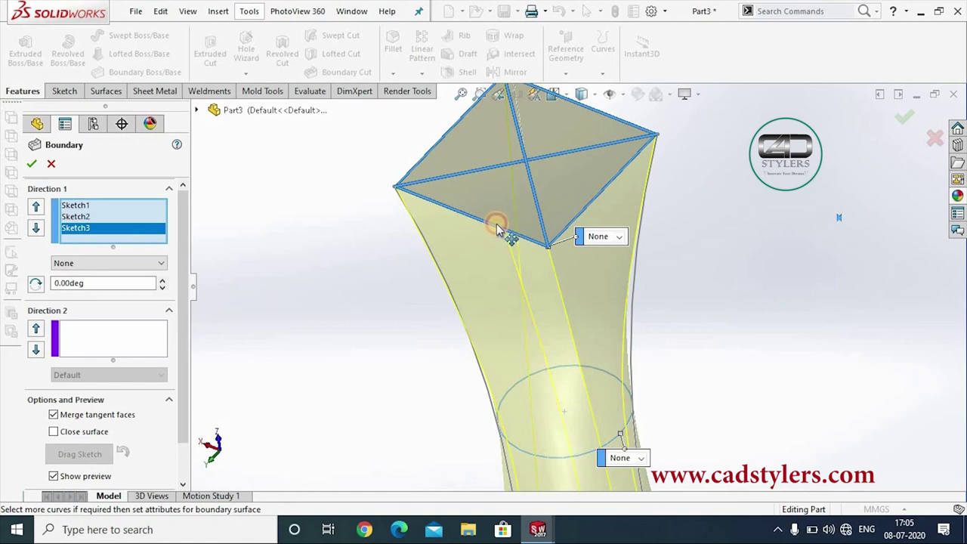
pyautogui.moveTo(495, 229)
pyautogui.keyDown('ctrl'); pyautogui.mouseDown(button='middle')
pyautogui.moveTo(518, 248)
pyautogui.moveTo(760, 339)
pyautogui.moveTo(763, 324)
pyautogui.moveTo(609, 233)
pyautogui.moveTo(605, 219)
pyautogui.mouseUp(button='middle'); pyautogui.keyUp('ctrl')
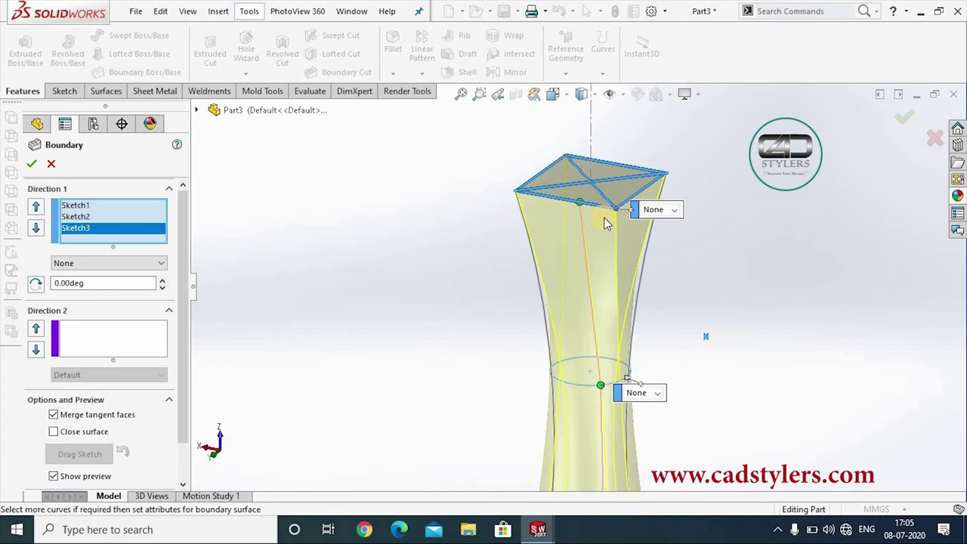
pyautogui.moveTo(605, 223)
pyautogui.keyDown('shift'); pyautogui.mouseDown(button='middle')
pyautogui.moveTo(687, 257)
pyautogui.moveTo(714, 292)
pyautogui.mouseUp(button='middle'); pyautogui.keyUp('shift')
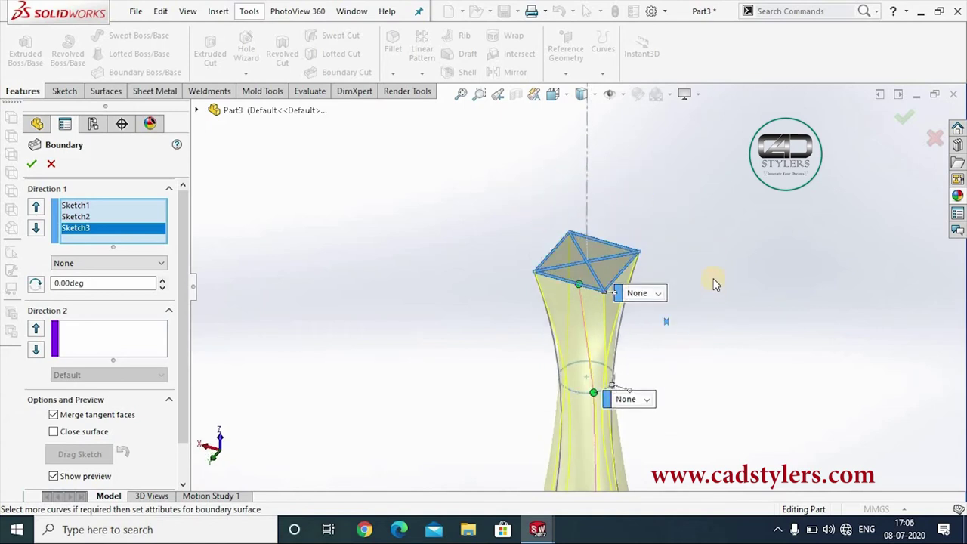
pyautogui.click(110, 338)
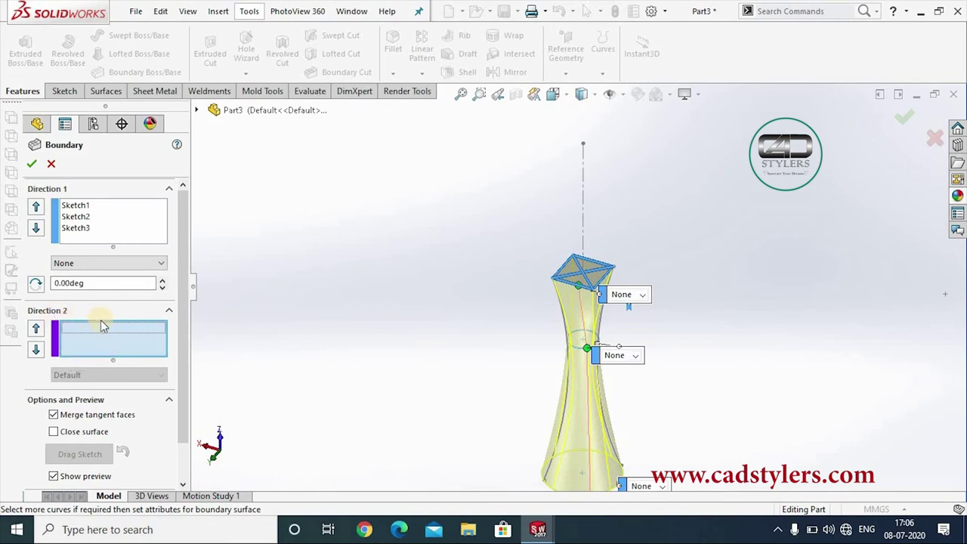
# - Add the left side curve as a Direction 2 open loop, then cancel the boundary after its error
pyautogui.click(567, 390)
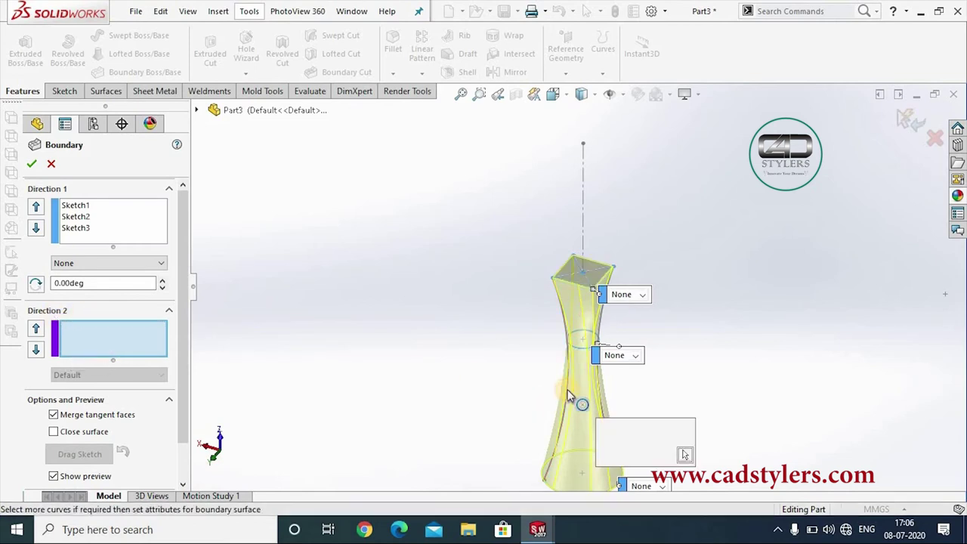
pyautogui.click(565, 388)
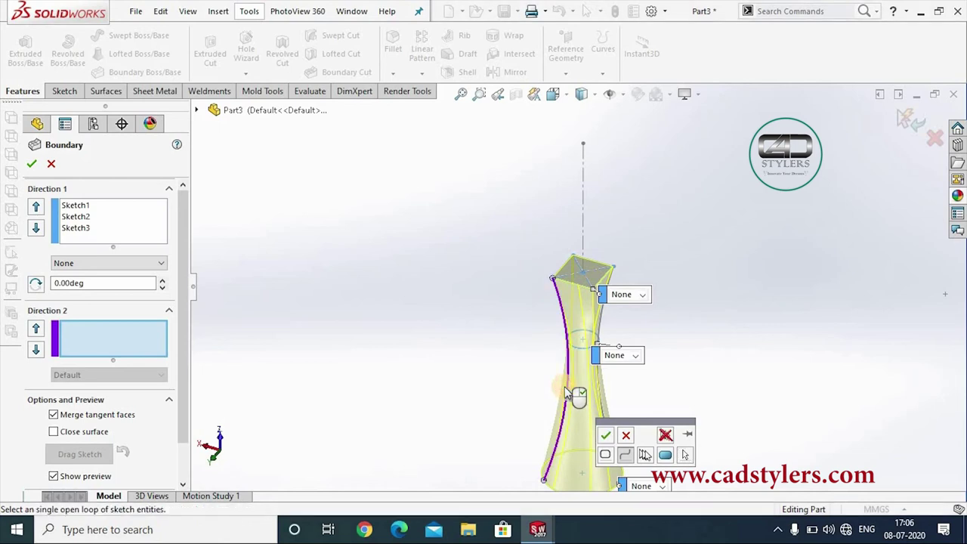
pyautogui.click(606, 436)
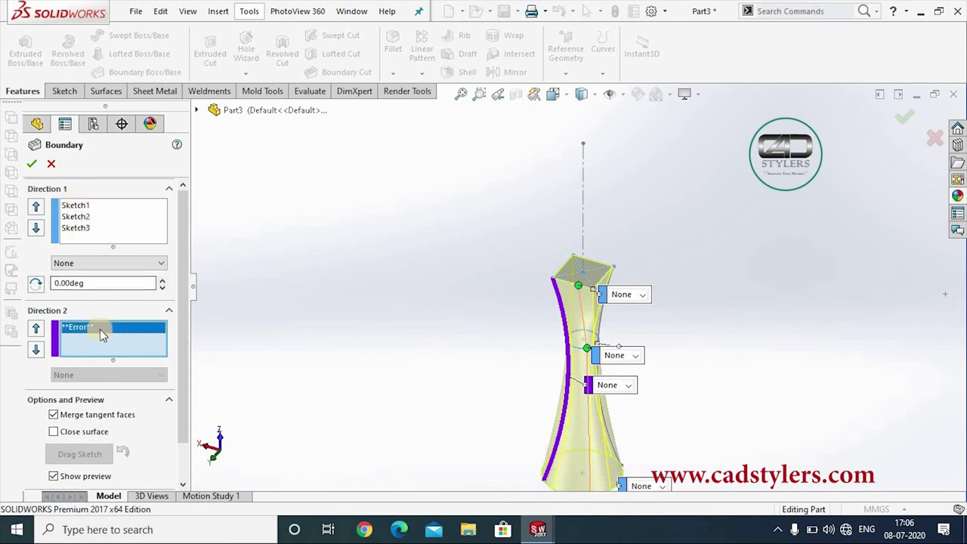
pyautogui.click(51, 165)
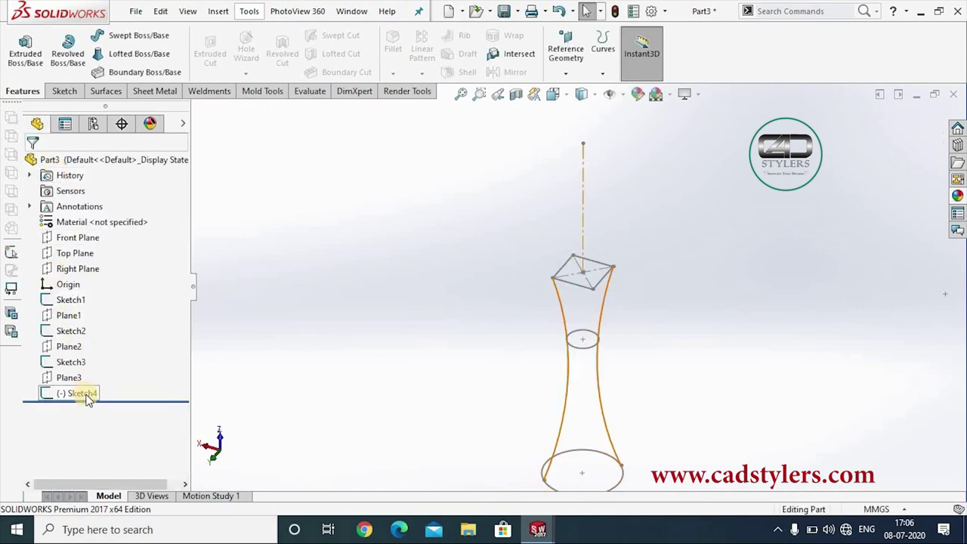
pyautogui.rightClick(564, 399)
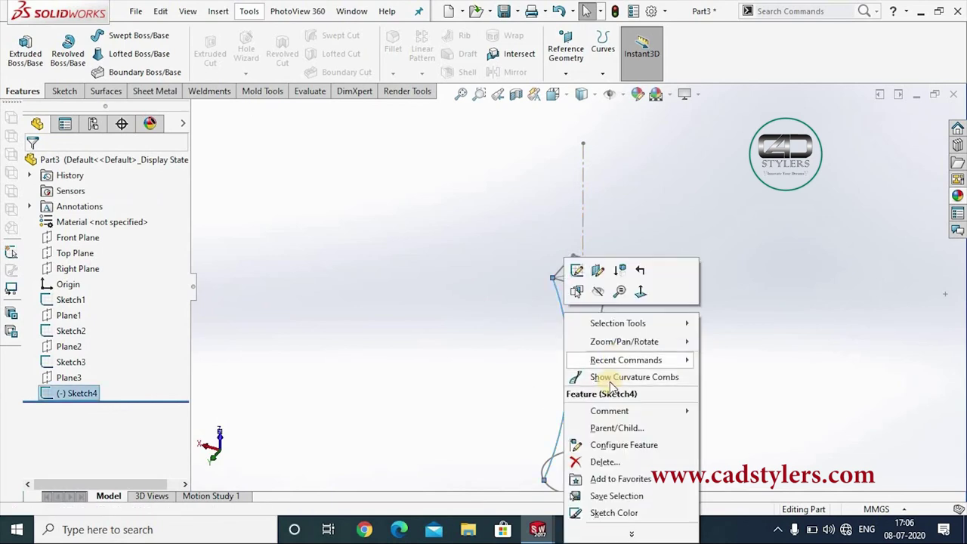
# - Delete the Sketch4 guide-curve sketch and switch to a flat side view
pyautogui.press('Escape')
pyautogui.press('Delete')
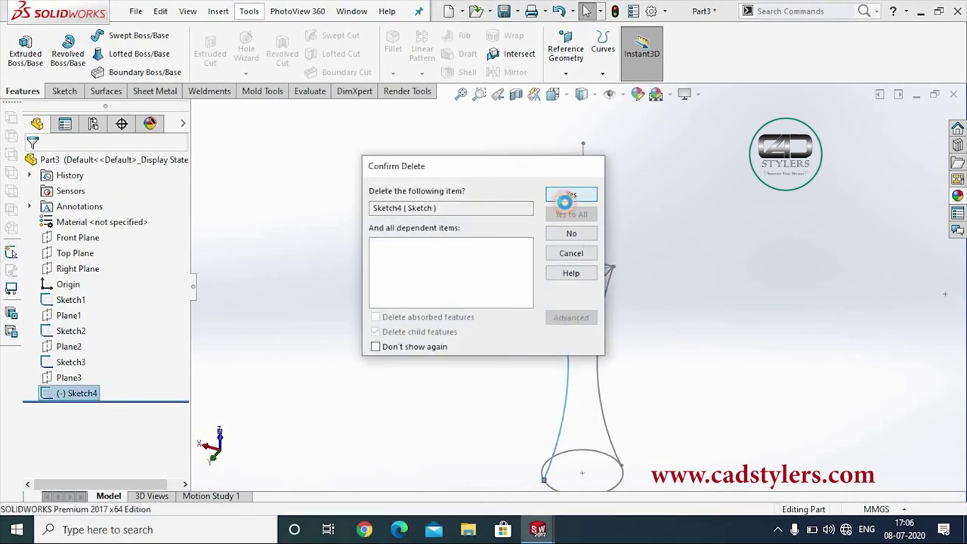
pyautogui.click(570, 191)
pyautogui.press('space')
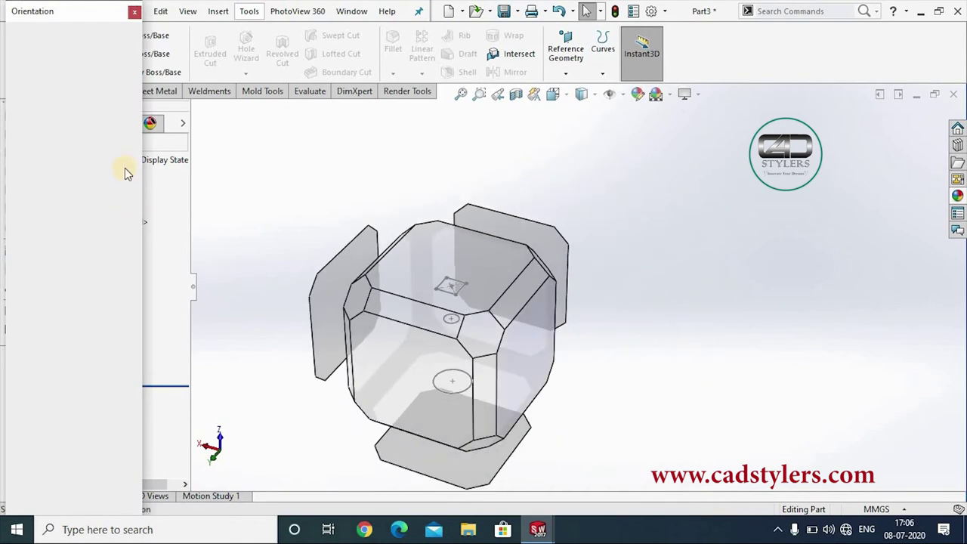
pyautogui.click(132, 97)
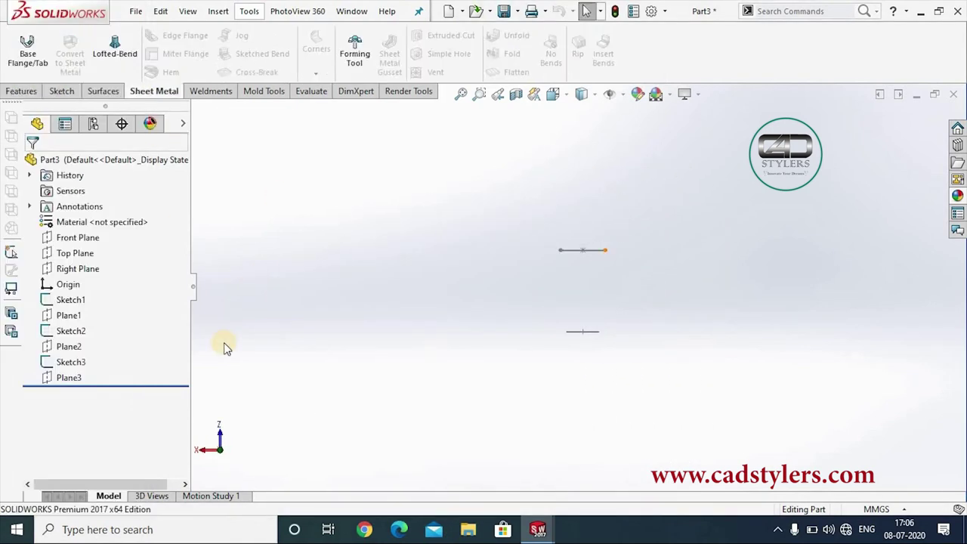
# - Select Plane3, view it Normal To, and start a new sketch on it
pyautogui.click(67, 378)
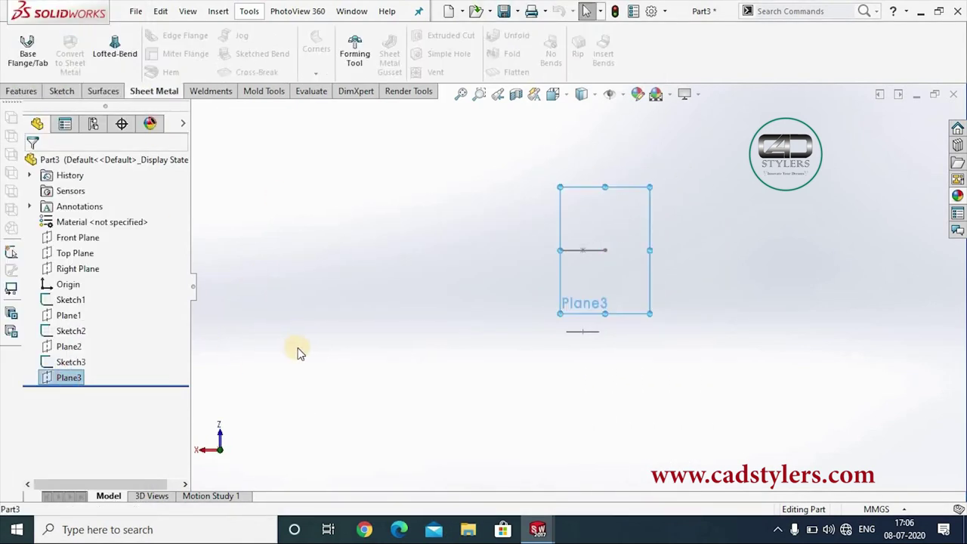
pyautogui.press('space')
pyautogui.click(123, 91)
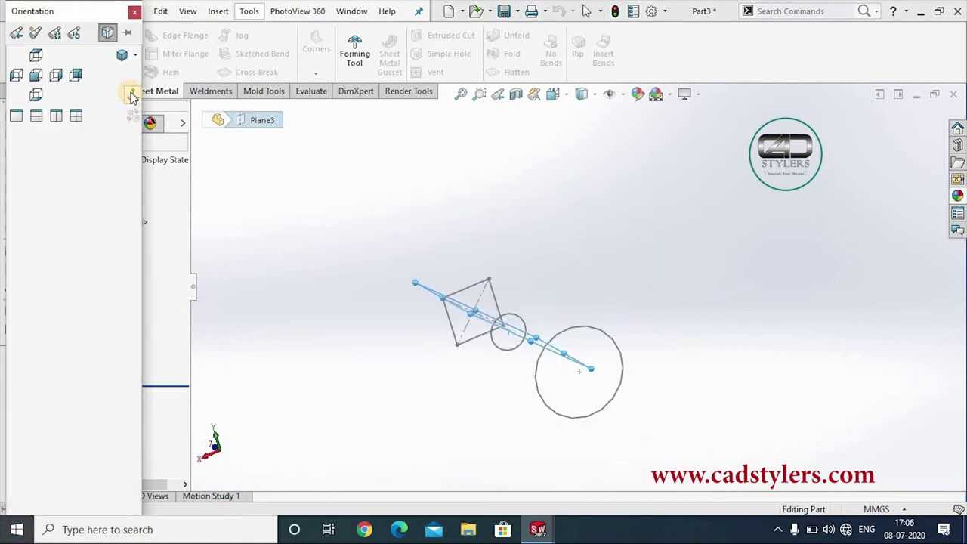
pyautogui.rightClick(85, 281)
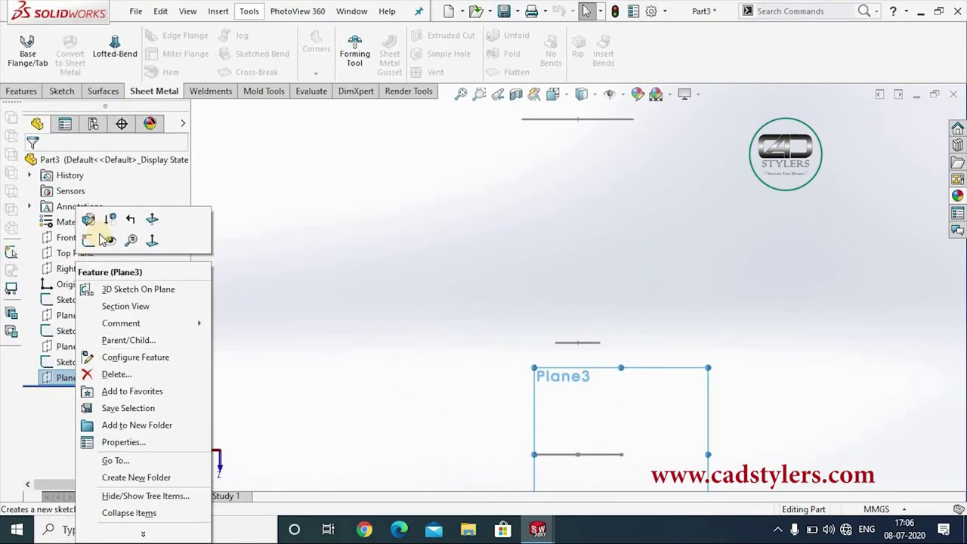
pyautogui.click(97, 219)
# - Draw a three-point arc in Sketch5 rising upward from the origin
pyautogui.click(119, 57)
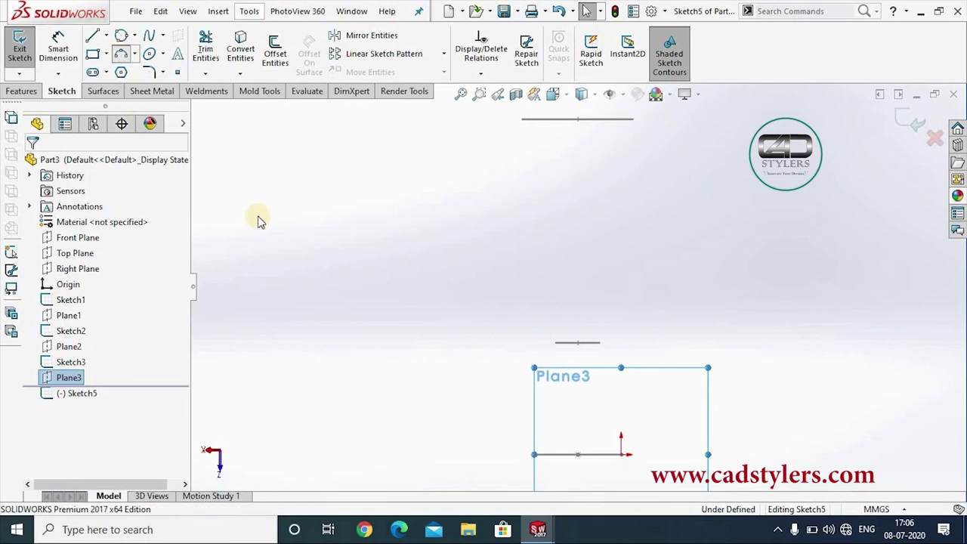
pyautogui.scroll(3, 496, 346)
pyautogui.scroll(-2, 597, 363)
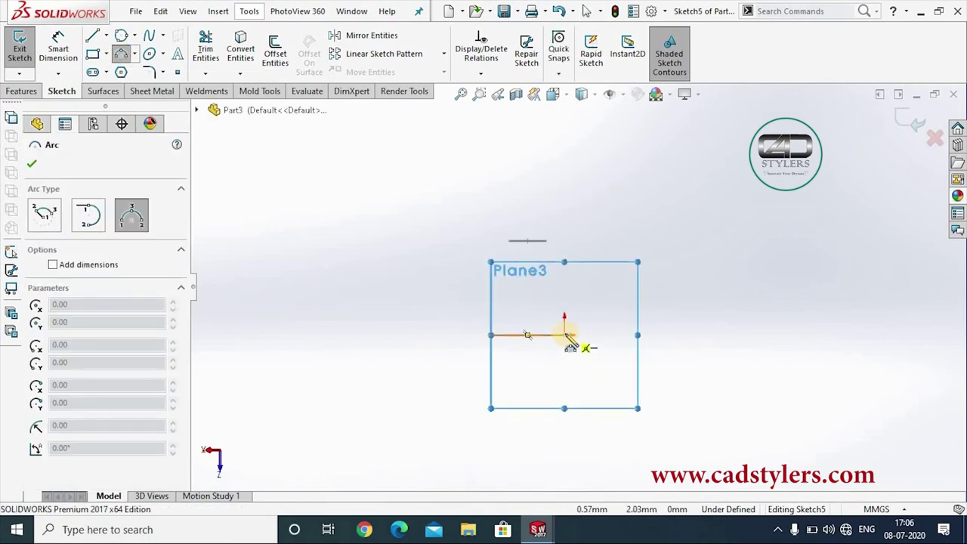
pyautogui.click(564, 335)
pyautogui.scroll(1, 605, 337)
pyautogui.scroll(-2, 572, 272)
pyautogui.scroll(2, 572, 260)
pyautogui.scroll(1, 578, 242)
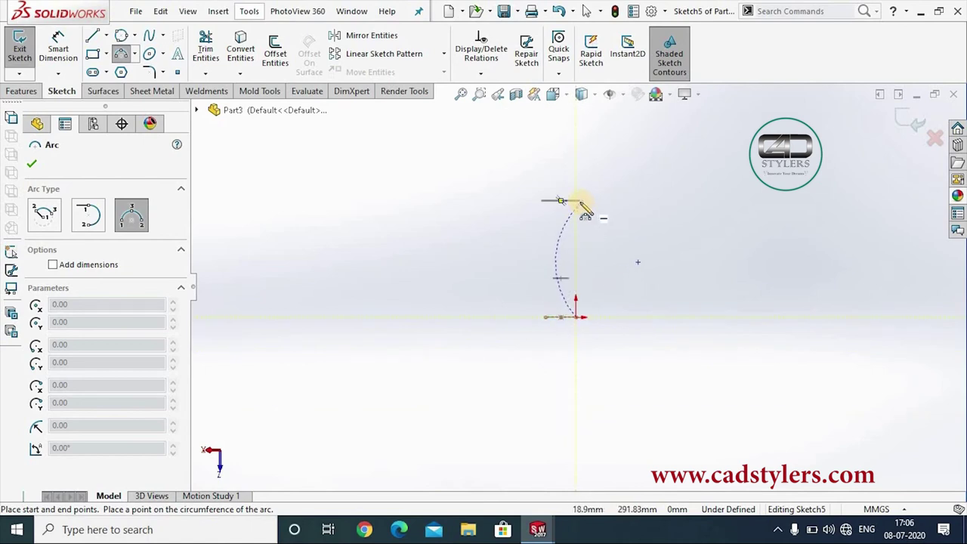
pyautogui.scroll(-2, 584, 214)
pyautogui.scroll(-2, 583, 220)
pyautogui.scroll(-1, 577, 298)
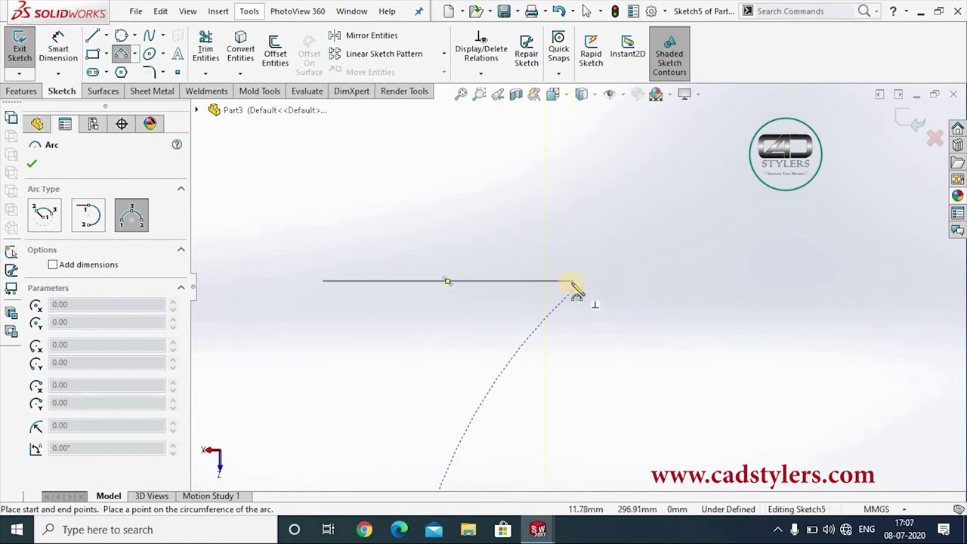
pyautogui.click(573, 284)
pyautogui.scroll(-3, 597, 332)
pyautogui.scroll(-2, 579, 328)
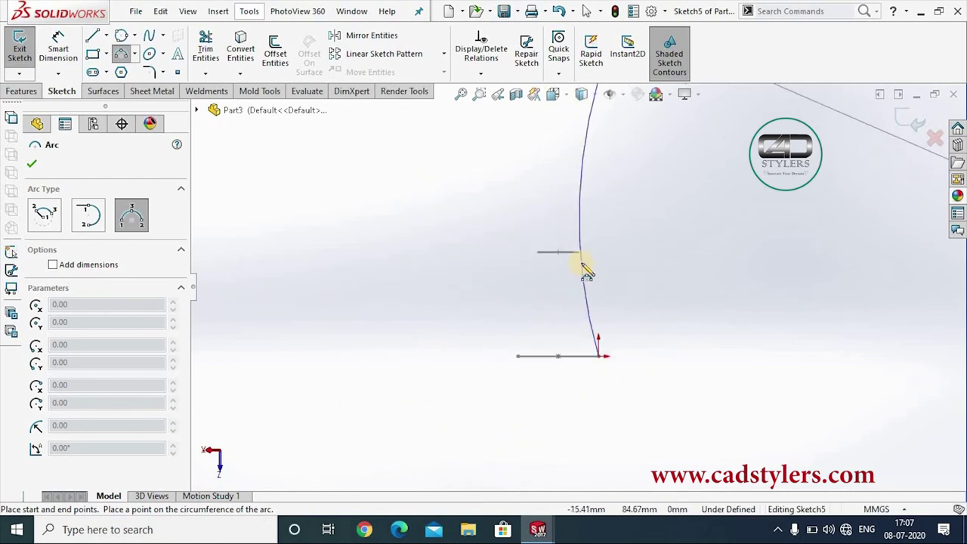
pyautogui.scroll(-2, 580, 260)
pyautogui.scroll(-2, 579, 261)
pyautogui.scroll(-2, 577, 279)
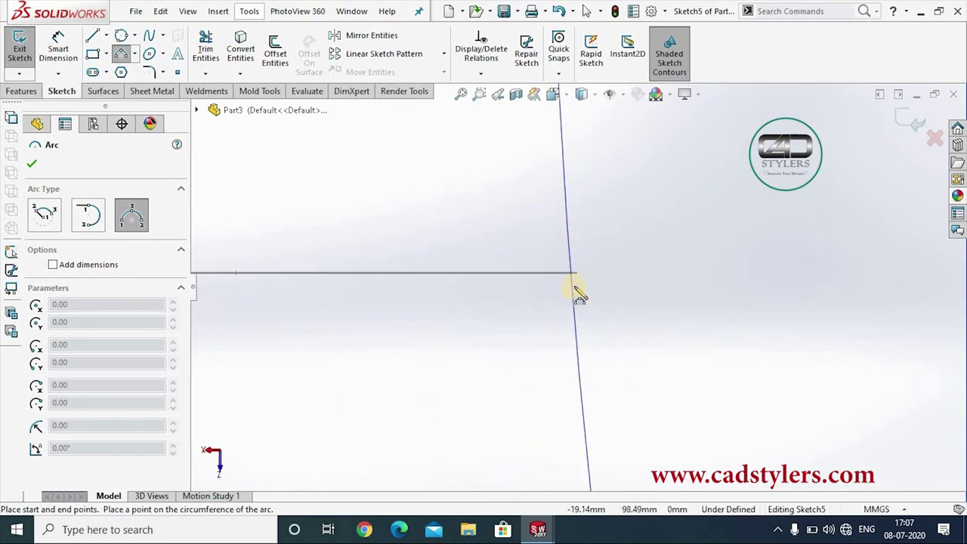
pyautogui.click(577, 275)
# - Exit the arc tool and pick the middle circle's edge (Arc1@Sketch2) for Convert Entities
pyautogui.rightClick(579, 275)
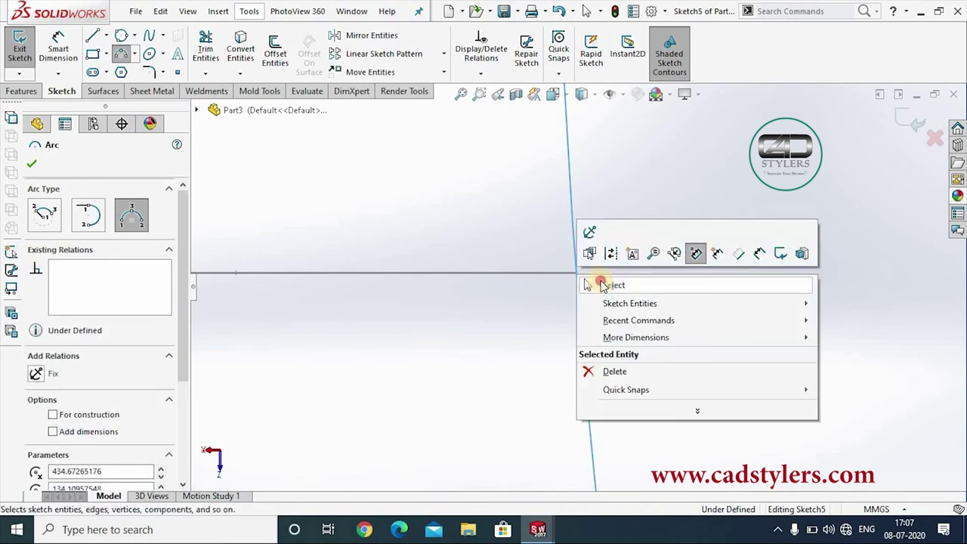
pyautogui.click(602, 285)
pyautogui.moveTo(579, 275); pyautogui.dragTo(555, 290)
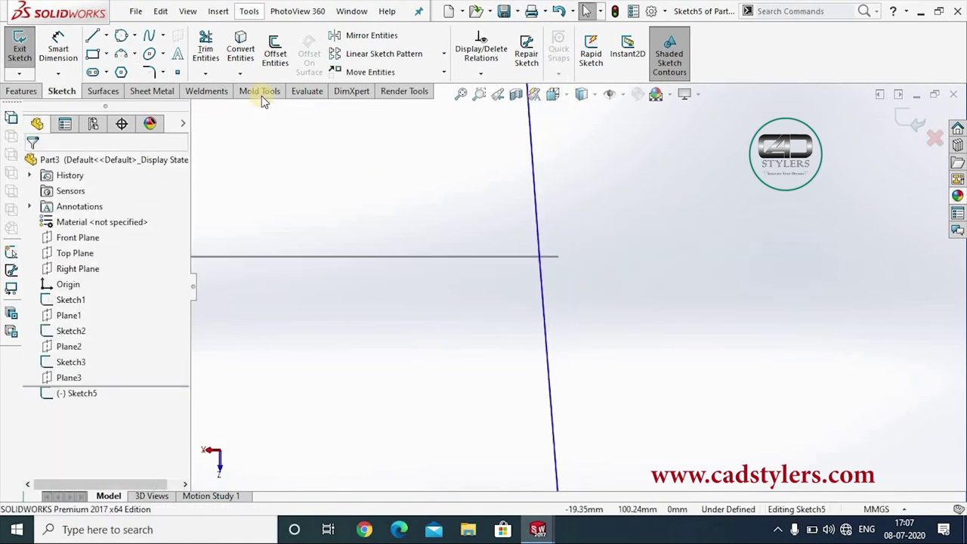
pyautogui.click(241, 45)
pyautogui.click(357, 258)
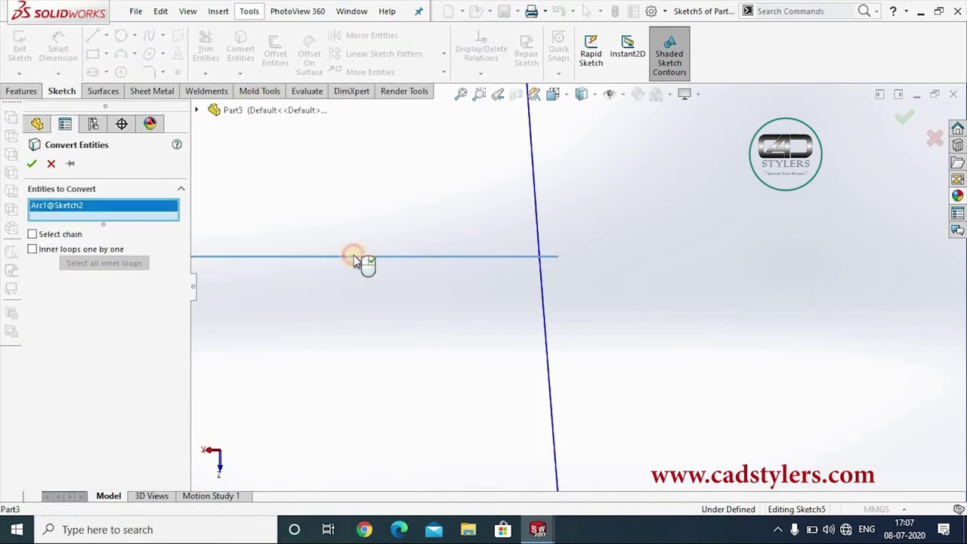
# - Convert the middle circle edge and make the arc's end coincident with it
pyautogui.click(31, 163)
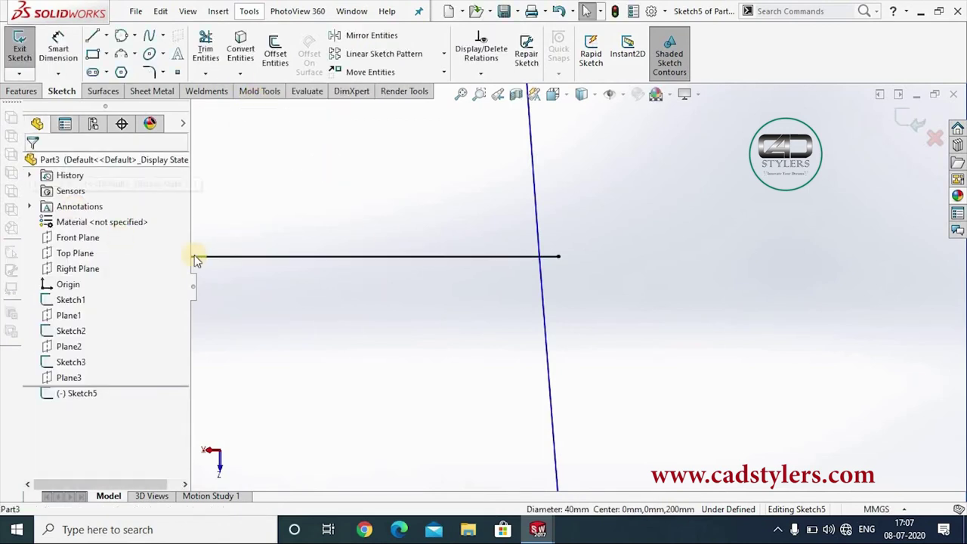
pyautogui.click(543, 287)
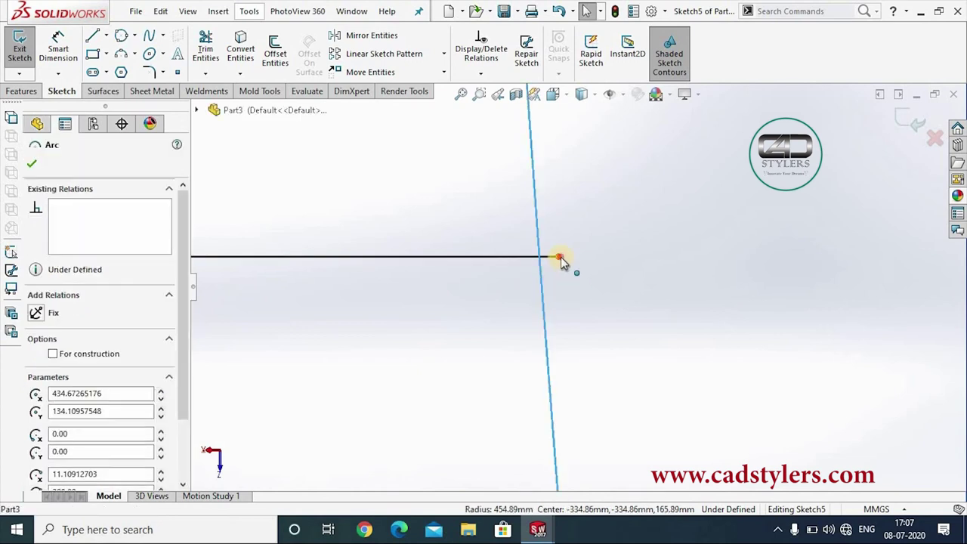
pyautogui.keyDown('ctrl'); pyautogui.click(557, 259); pyautogui.keyUp('ctrl')
pyautogui.click(35, 427)
pyautogui.click(32, 163)
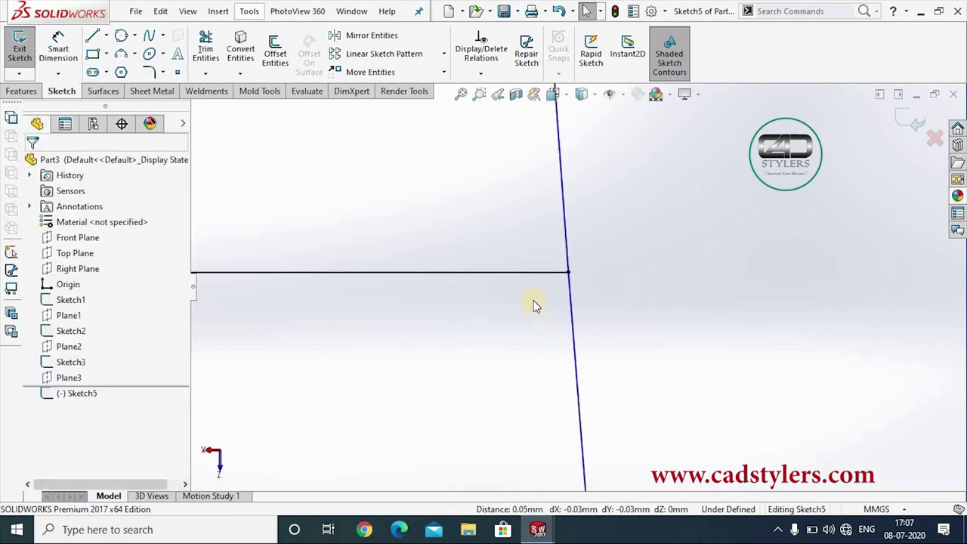
# - Convert the square's edge Line5@Sketch3 and merge its endpoint with the arc's upper end
pyautogui.scroll(3, 532, 300)
pyautogui.scroll(-5, 572, 300)
pyautogui.scroll(-2, 565, 301)
pyautogui.scroll(-2, 499, 291)
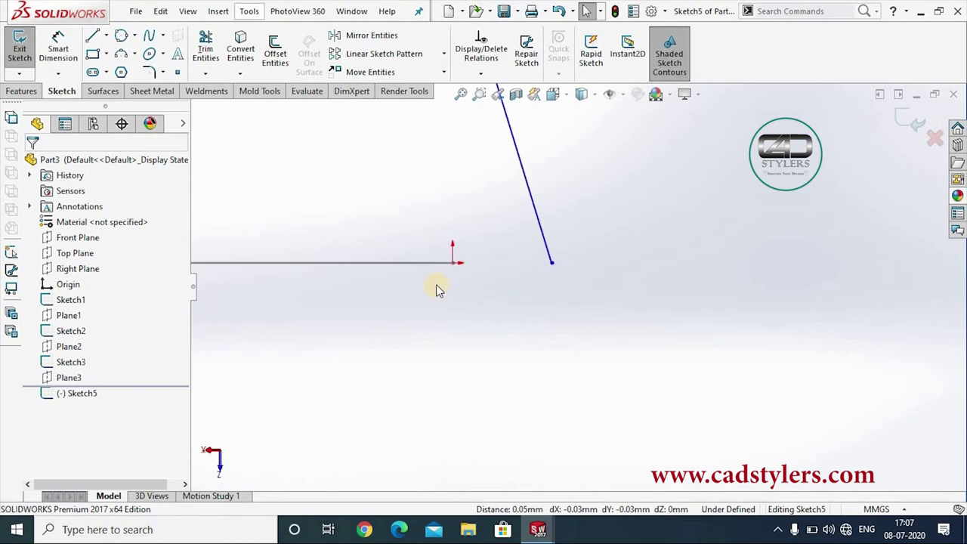
pyautogui.click(423, 263)
pyautogui.click(242, 54)
pyautogui.click(382, 263)
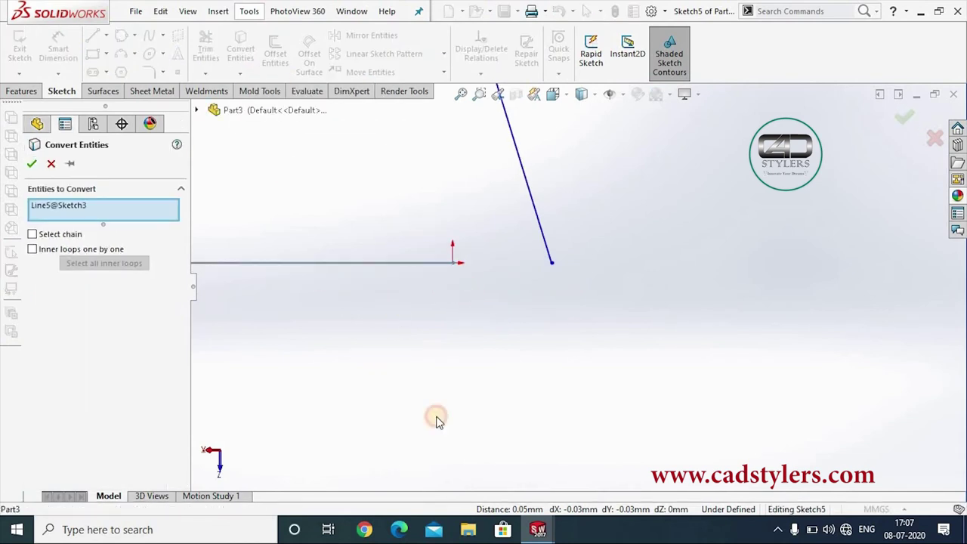
pyautogui.rightClick(380, 302)
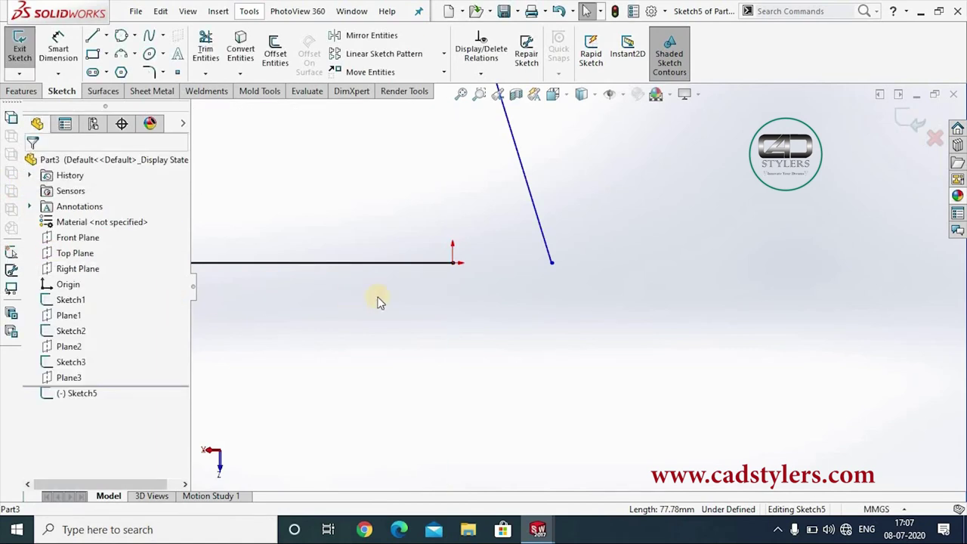
pyautogui.click(454, 264)
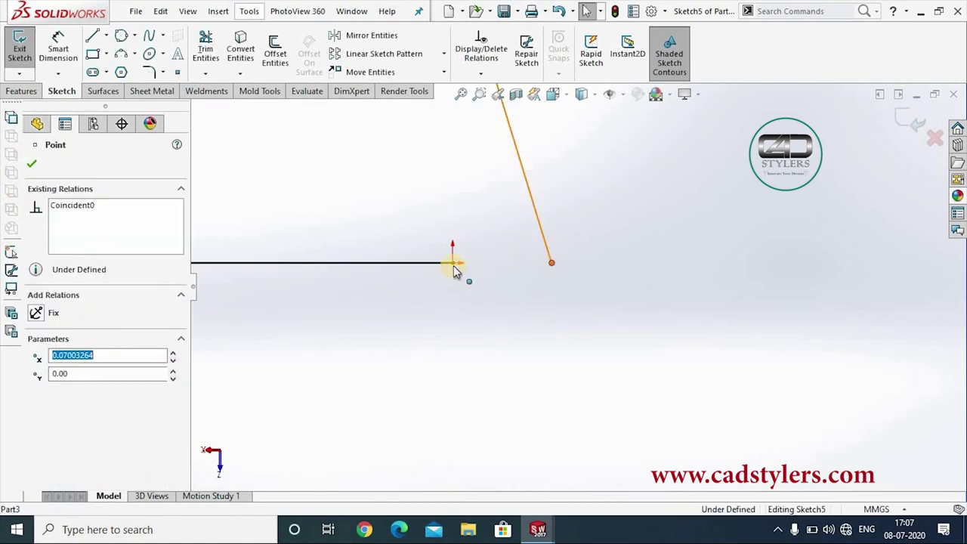
pyautogui.keyDown('ctrl'); pyautogui.click(453, 264); pyautogui.keyUp('ctrl')
pyautogui.click(35, 444)
pyautogui.click(31, 164)
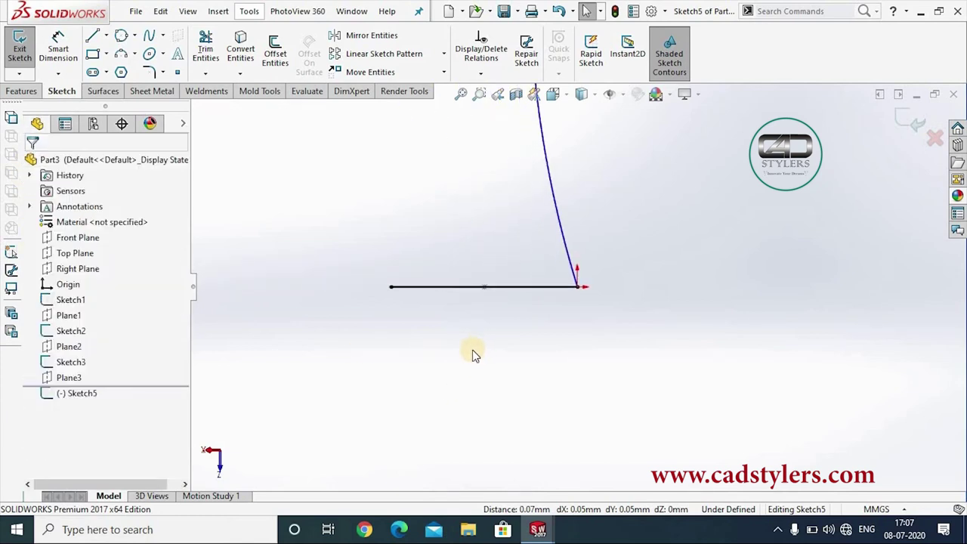
# - Convert the base circle edge Arc1@Sketch1 and merge its endpoint with the arc's end
pyautogui.scroll(-3, 612, 172)
pyautogui.scroll(-2, 532, 258)
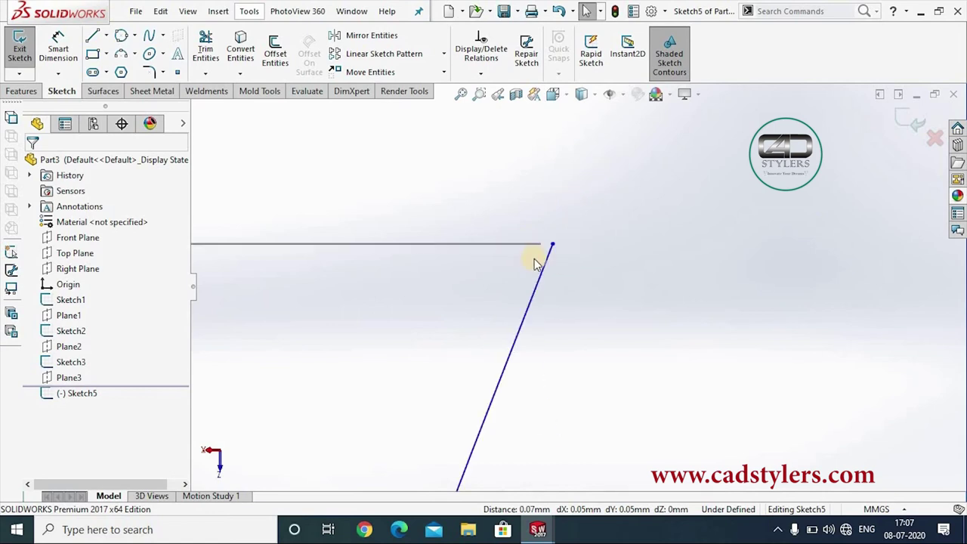
pyautogui.click(534, 263)
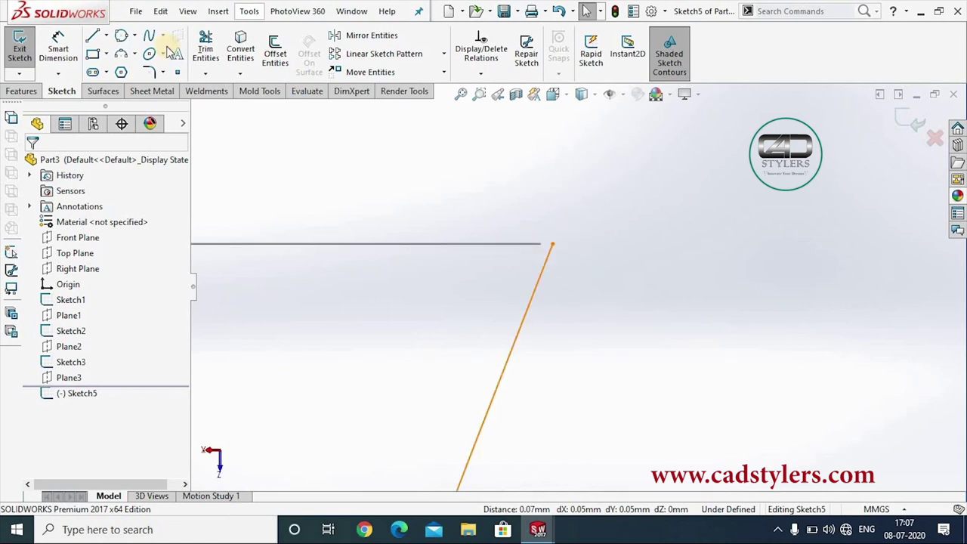
pyautogui.click(235, 50)
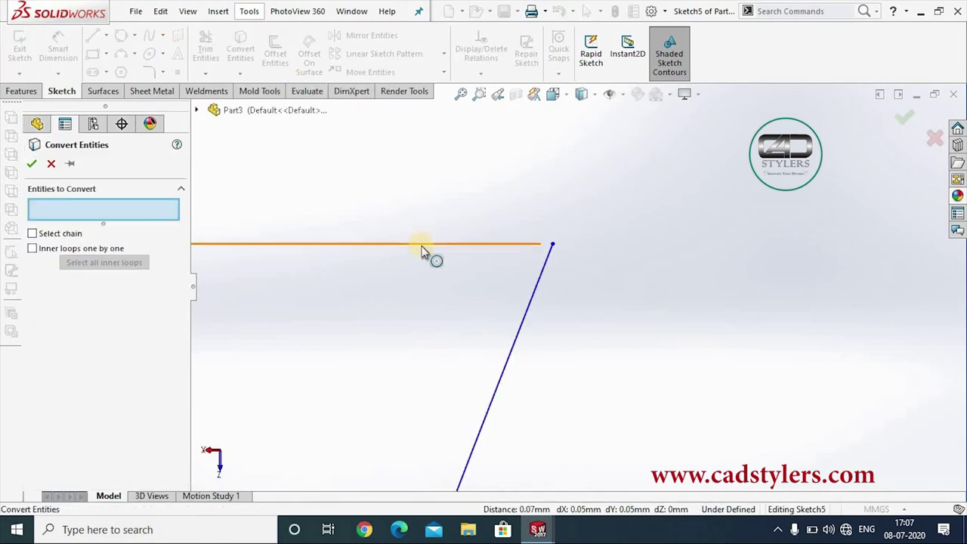
pyautogui.click(422, 244)
pyautogui.click(32, 166)
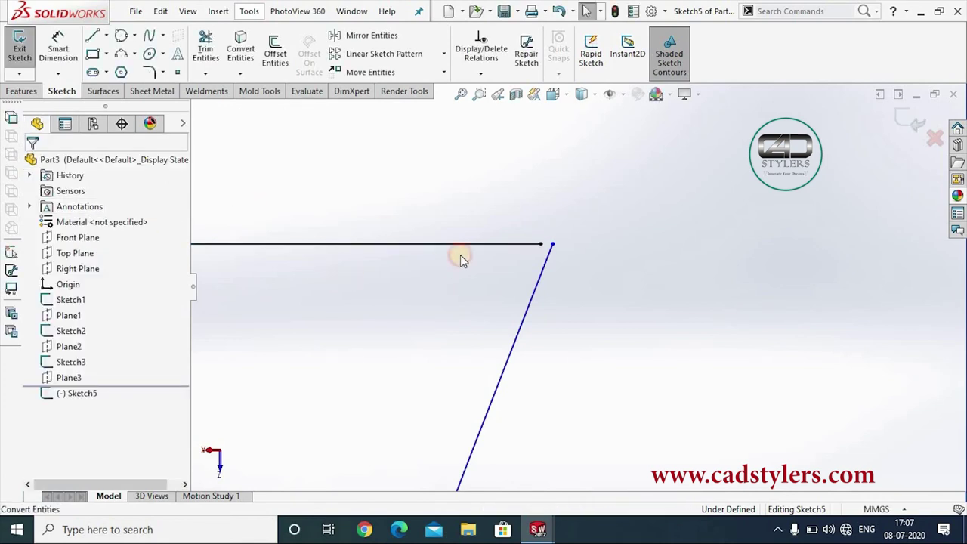
pyautogui.click(552, 244)
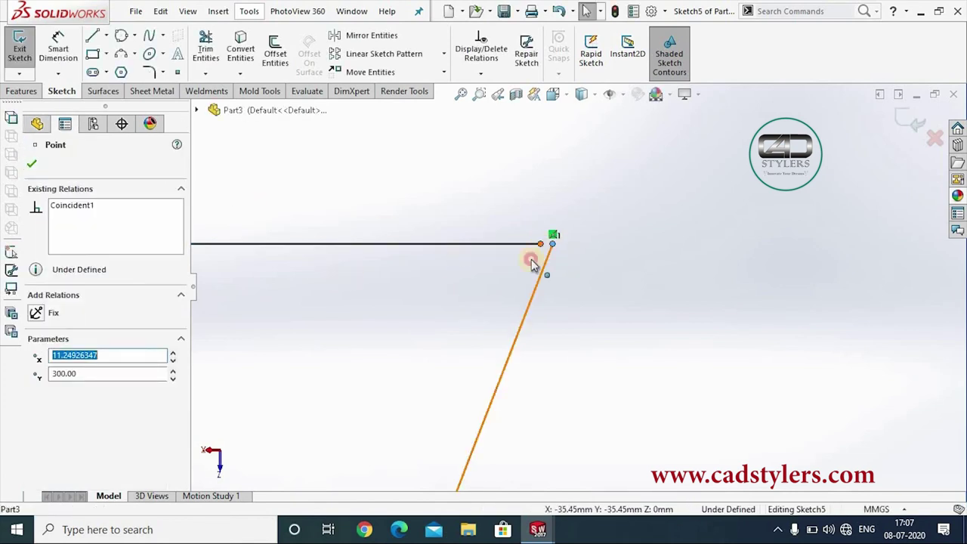
pyautogui.keyDown('ctrl'); pyautogui.click(541, 243); pyautogui.keyUp('ctrl')
pyautogui.click(35, 443)
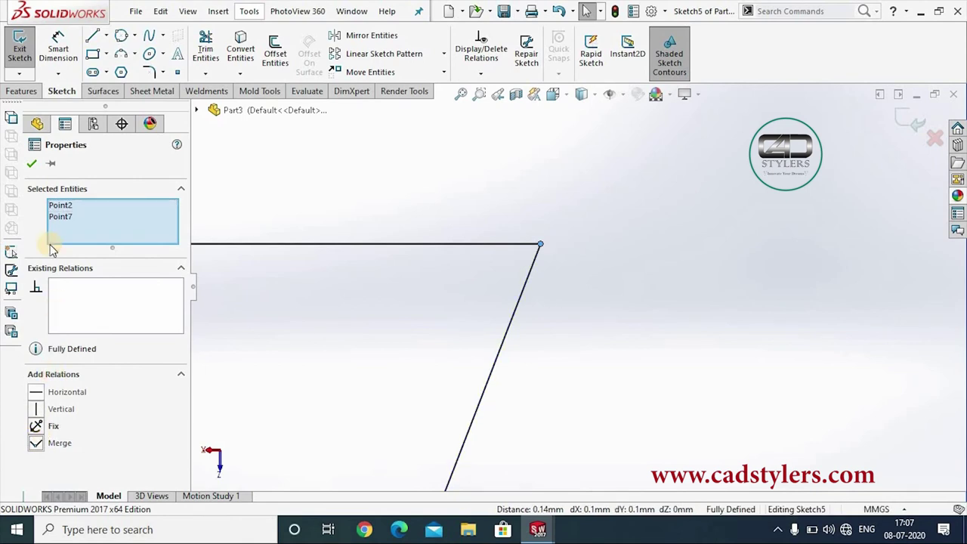
pyautogui.click(29, 164)
pyautogui.moveTo(427, 295)
pyautogui.mouseDown(button='middle')
pyautogui.moveTo(412, 281)
pyautogui.moveTo(431, 335)
pyautogui.mouseUp(button='middle')
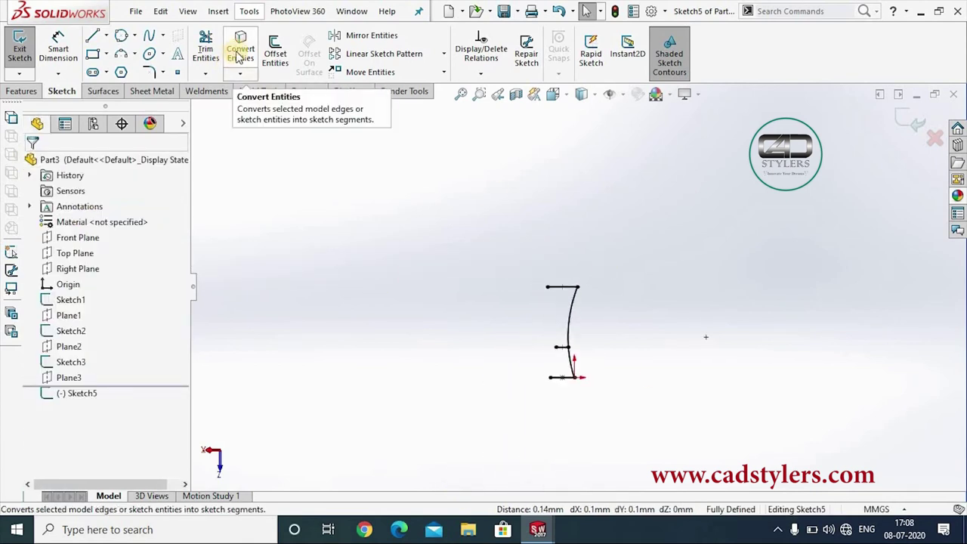
# - Trim the extra line segments and draw a vertical centerline down from the arc's bottom end
pyautogui.click(206, 57)
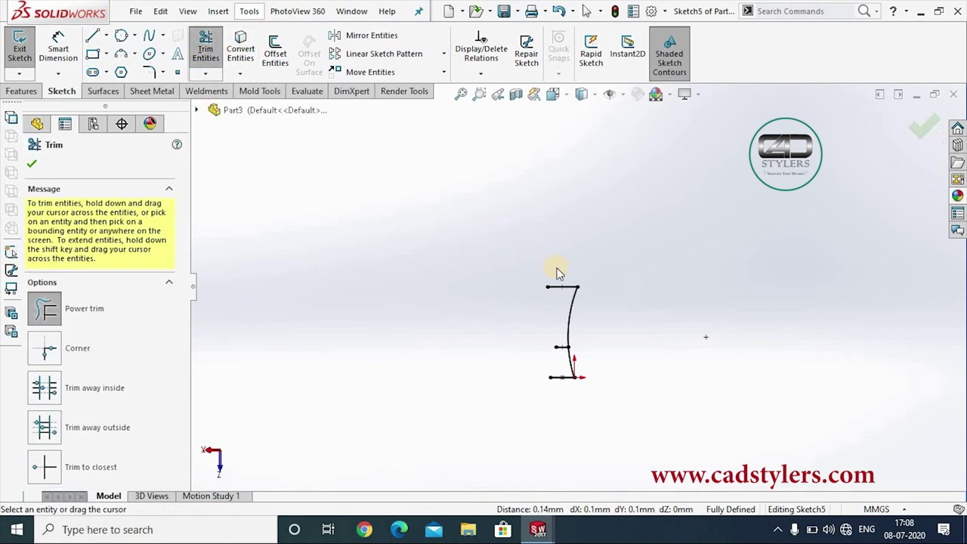
pyautogui.moveTo(557, 269); pyautogui.dragTo(553, 402)
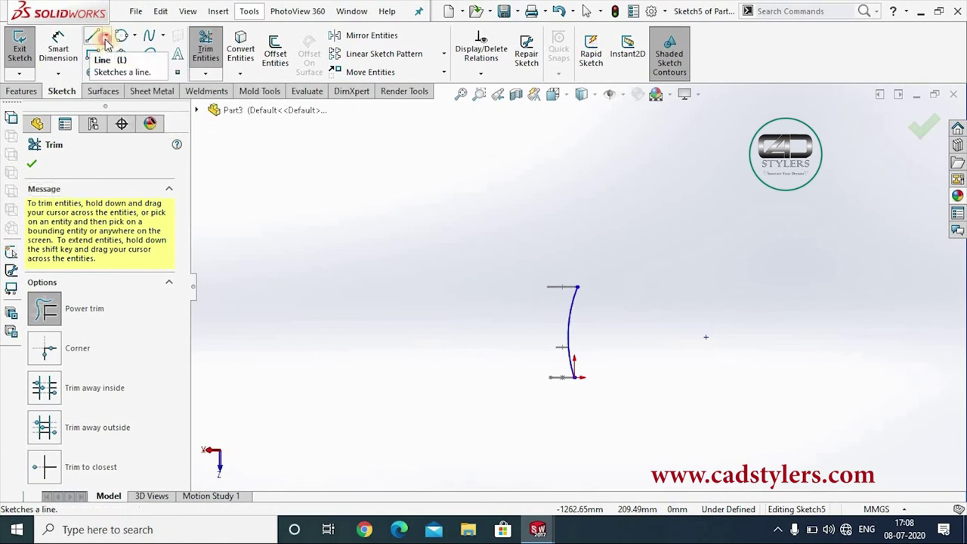
pyautogui.press('Escape')
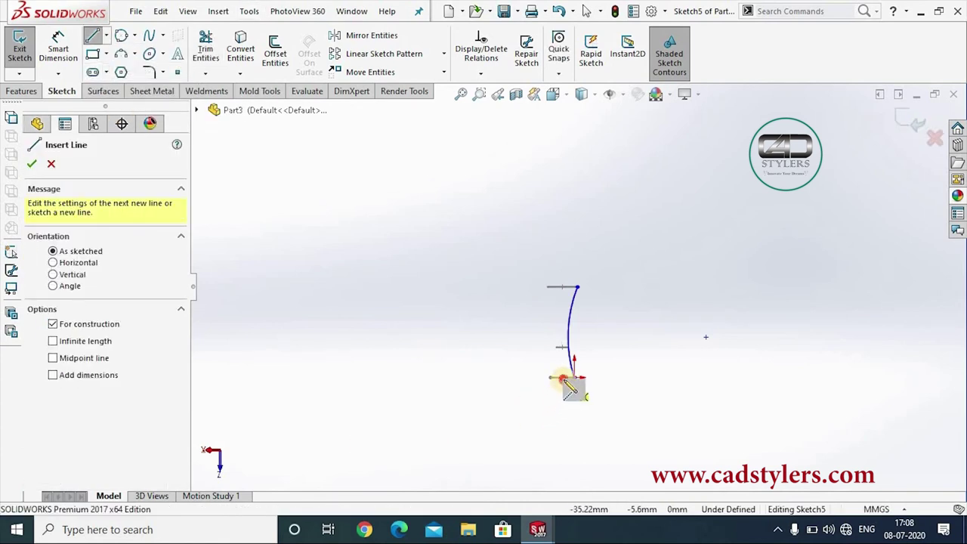
pyautogui.click(563, 377)
pyautogui.click(565, 425)
pyautogui.rightClick(565, 424)
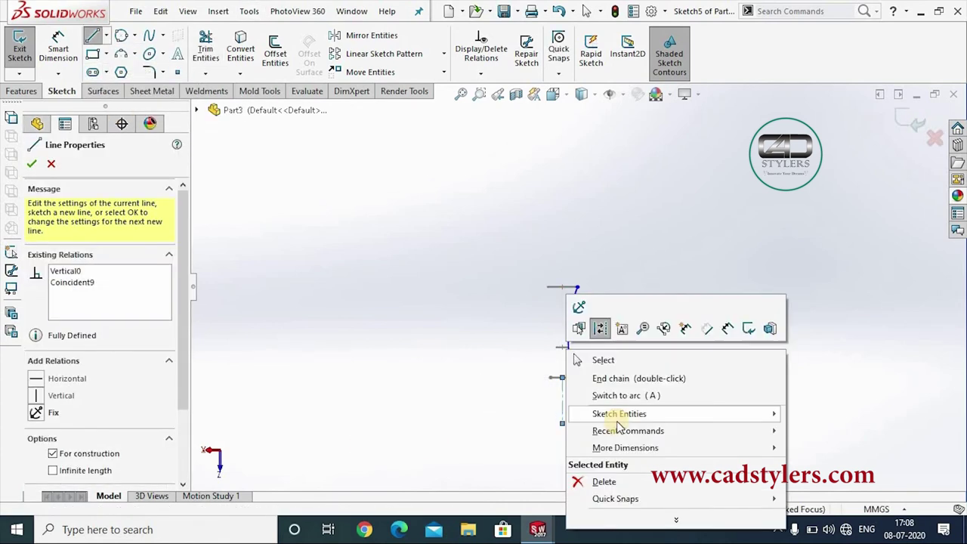
pyautogui.click(611, 360)
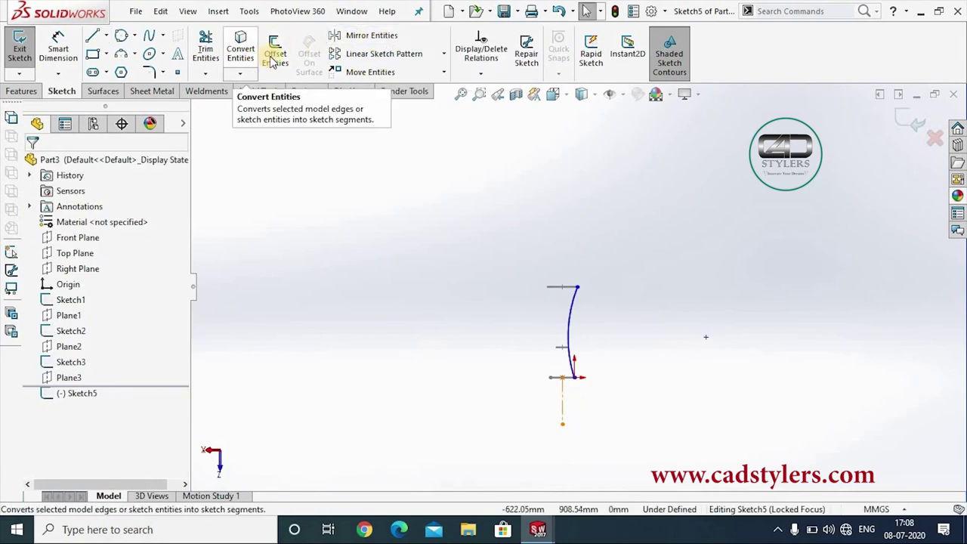
# - Mirror Arc1 about centerline Line7 and exit the sketch
pyautogui.click(348, 35)
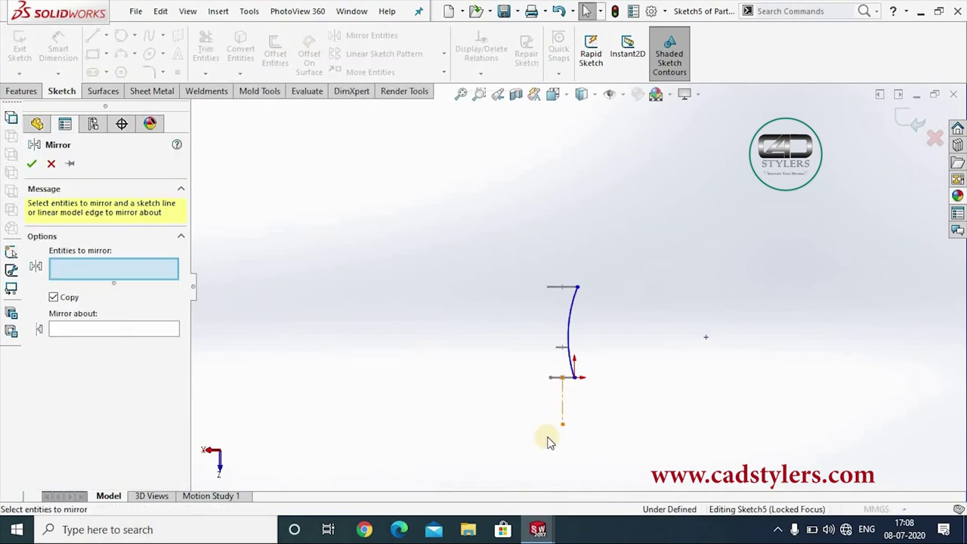
pyautogui.click(568, 335)
pyautogui.click(117, 330)
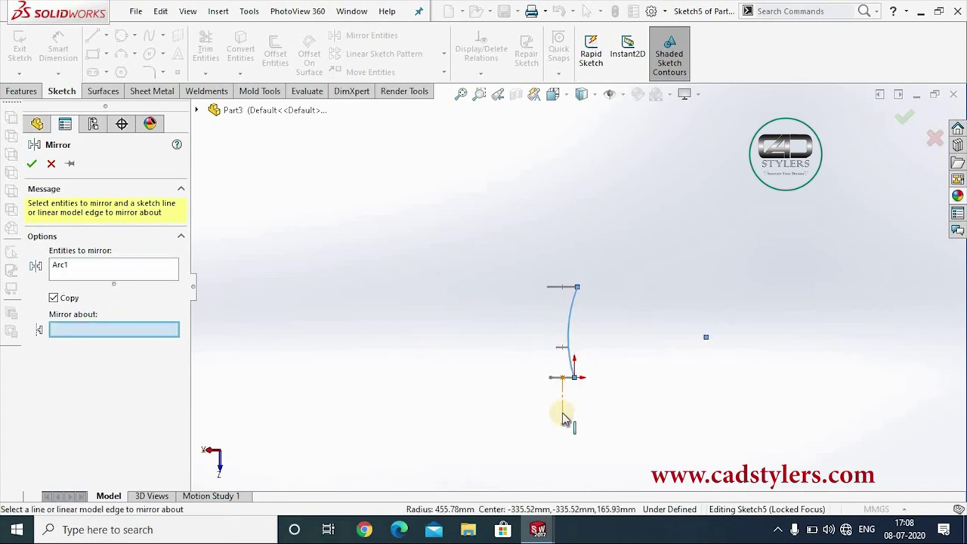
pyautogui.click(565, 406)
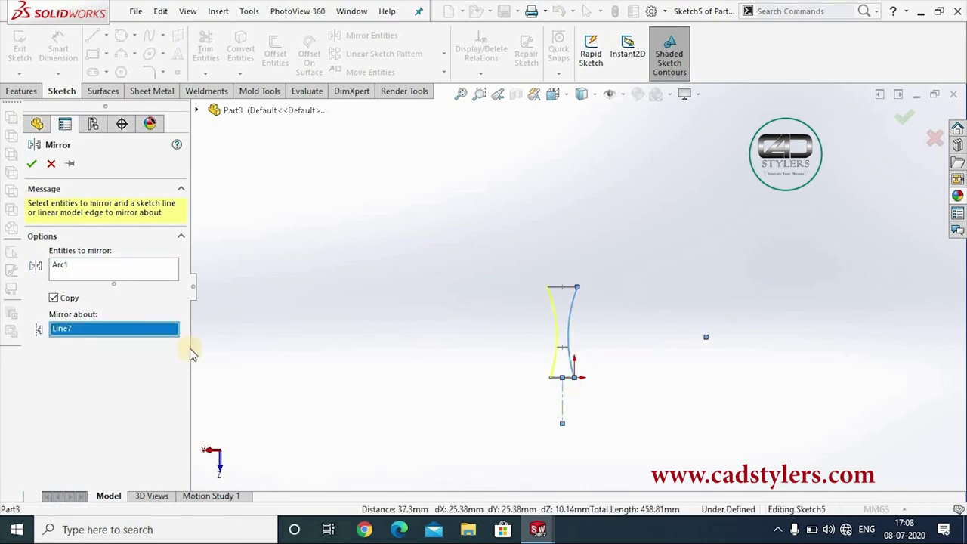
pyautogui.click(32, 164)
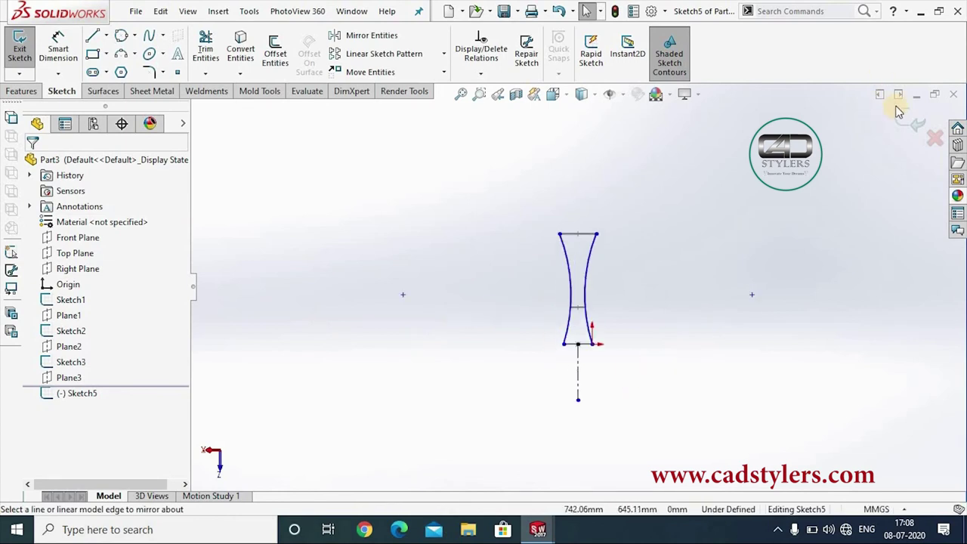
pyautogui.click(881, 168)
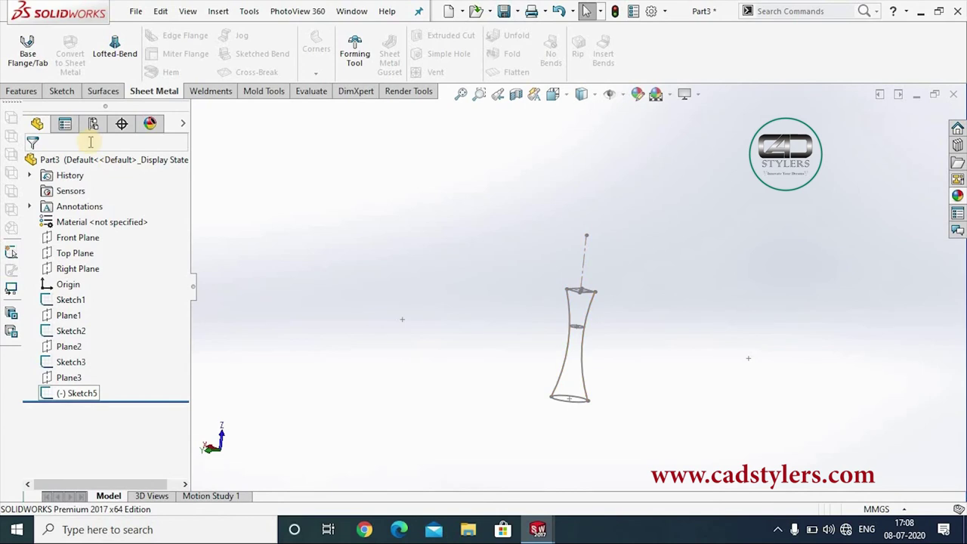
# - Start a Boundary Boss/Base with Sketch1, Sketch2 and Sketch3 as the Direction 1 profiles
pyautogui.click(21, 90)
pyautogui.click(145, 72)
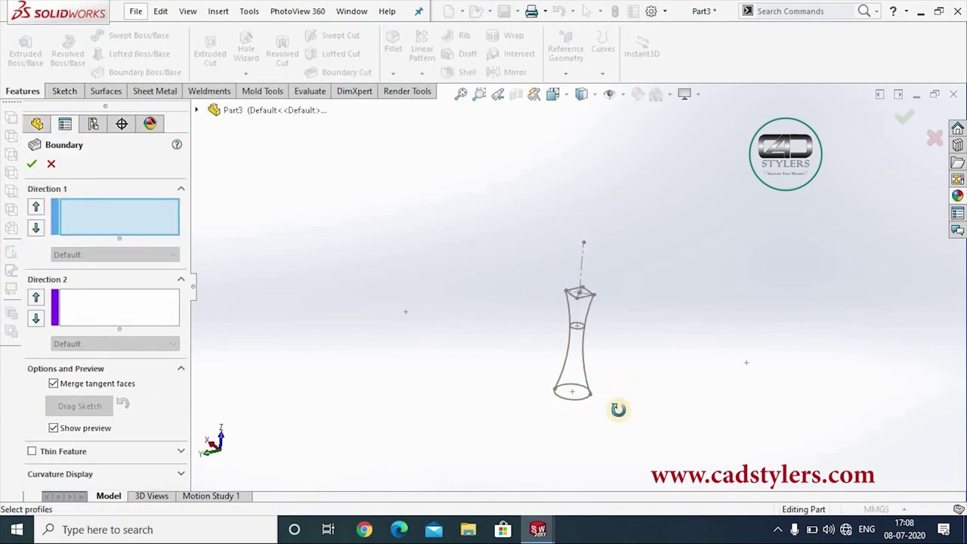
pyautogui.scroll(-4, 575, 393)
pyautogui.click(535, 364)
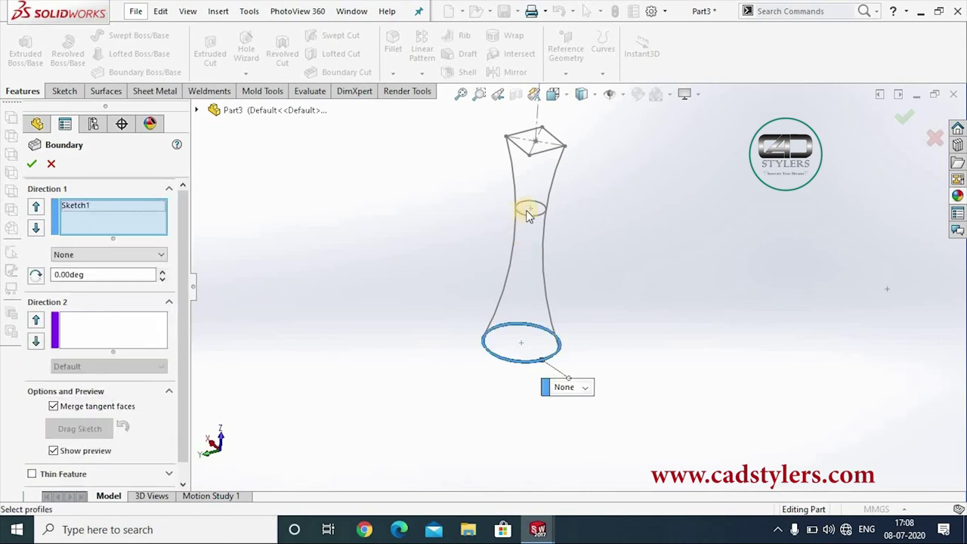
pyautogui.click(525, 217)
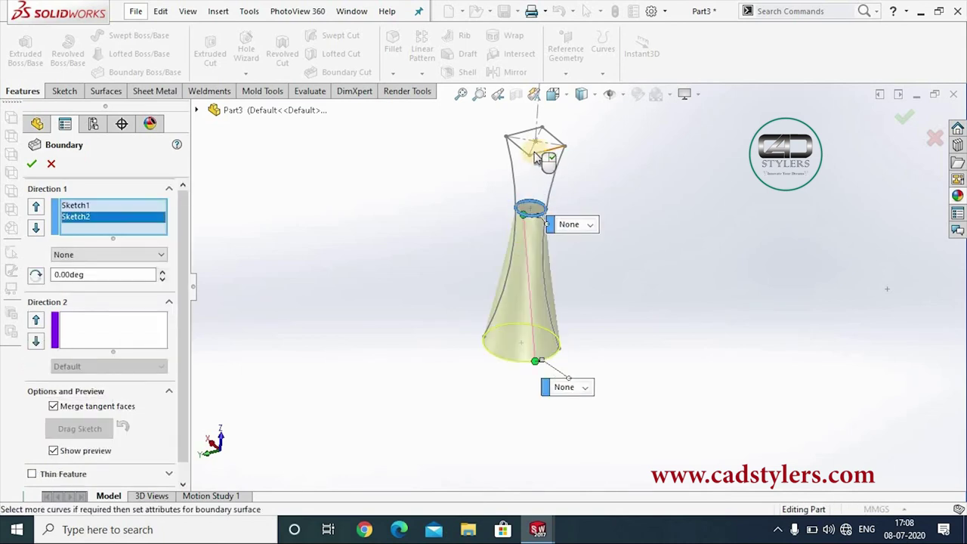
pyautogui.click(535, 157)
pyautogui.moveTo(593, 259)
pyautogui.mouseDown(button='middle')
pyautogui.moveTo(631, 233)
pyautogui.moveTo(639, 249)
pyautogui.moveTo(629, 325)
pyautogui.mouseUp(button='middle')
# - Add both side curves as Direction 2 guides and accept the boundary boss
pyautogui.click(120, 335)
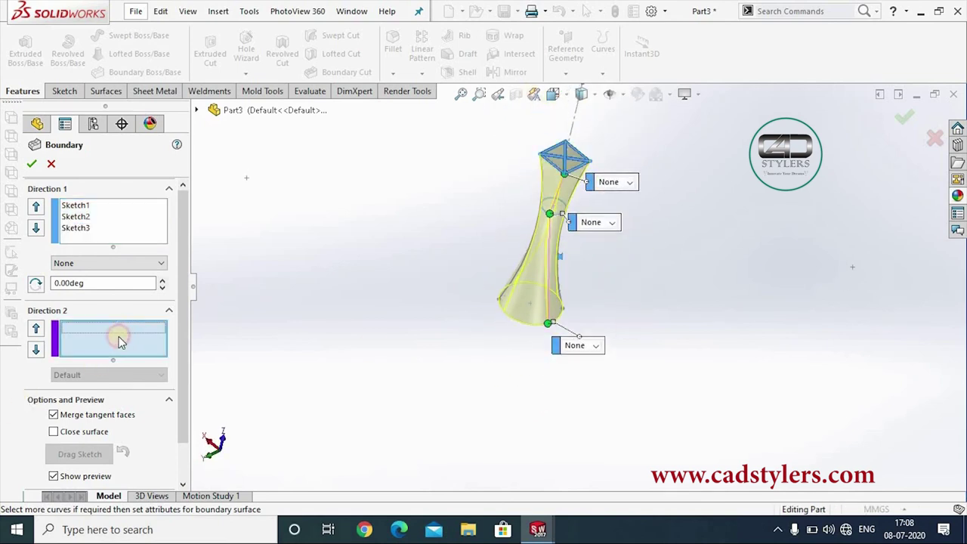
pyautogui.click(518, 267)
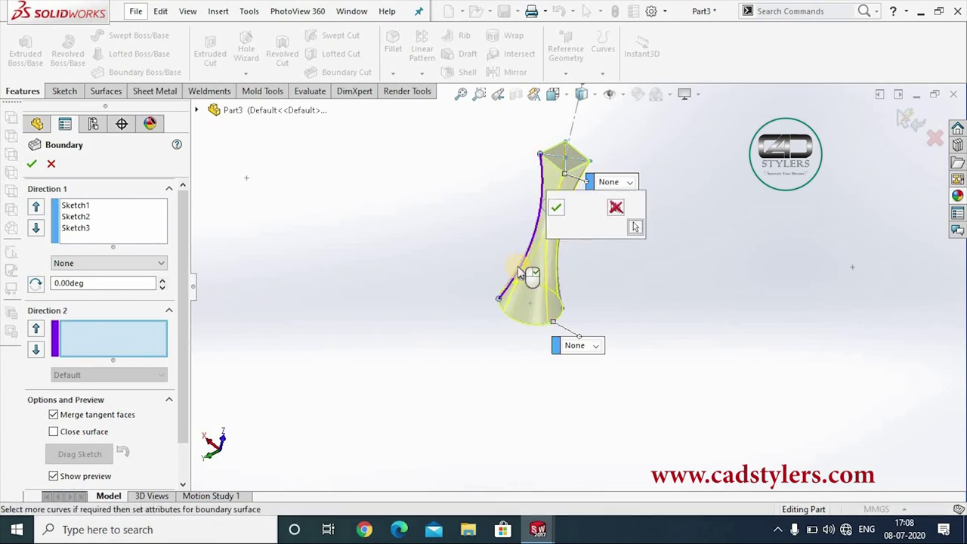
pyautogui.click(556, 216)
pyautogui.click(71, 382)
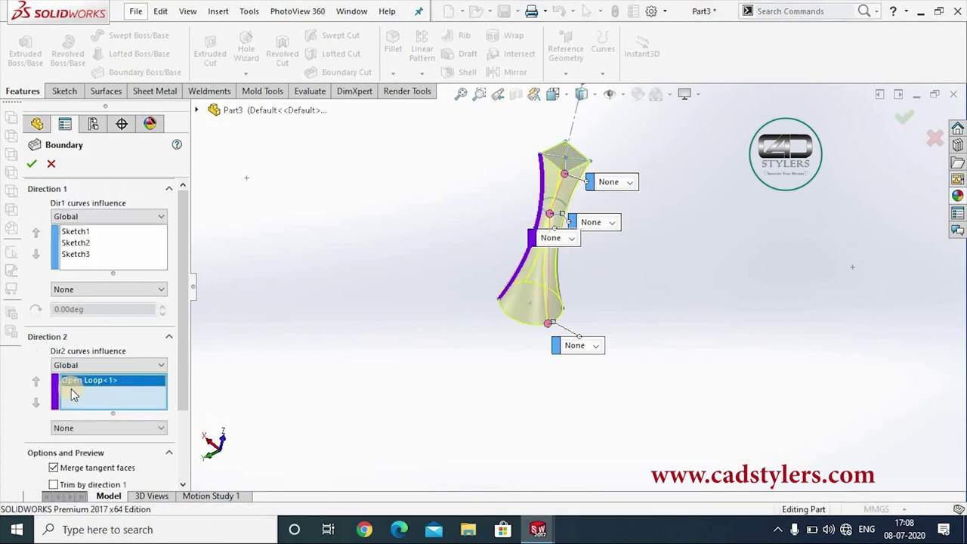
pyautogui.moveTo(593, 297); pyautogui.dragTo(543, 281, button='middle')
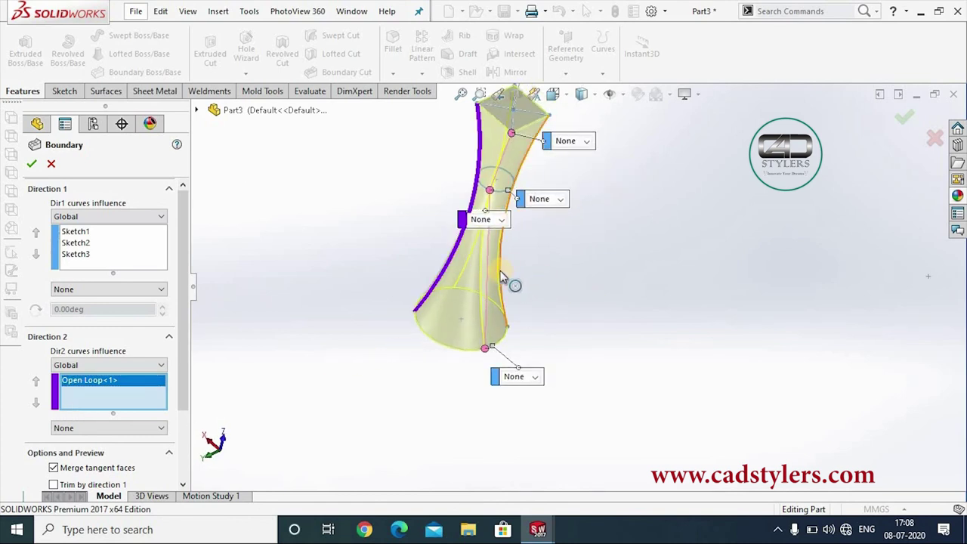
pyautogui.moveTo(583, 262); pyautogui.dragTo(582, 294, button='middle')
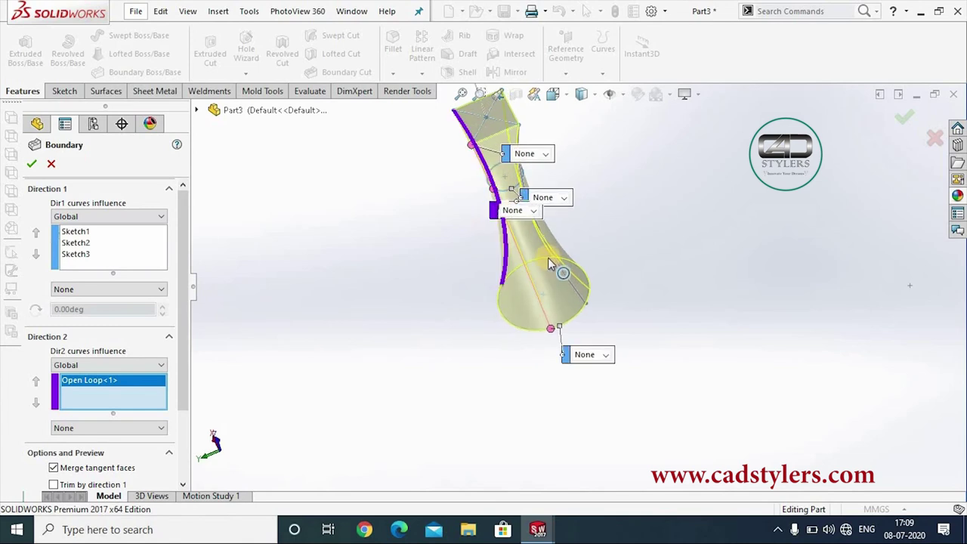
pyautogui.click(579, 293)
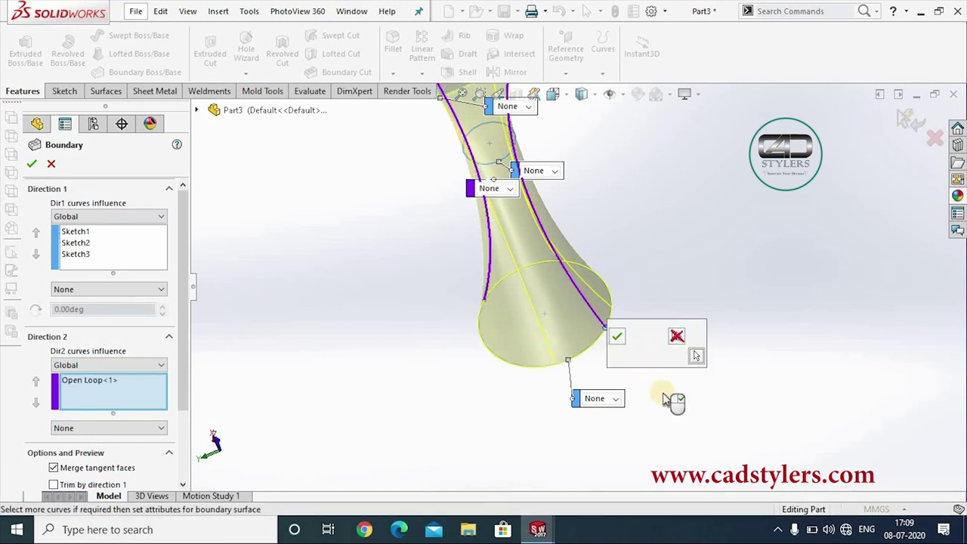
pyautogui.click(617, 337)
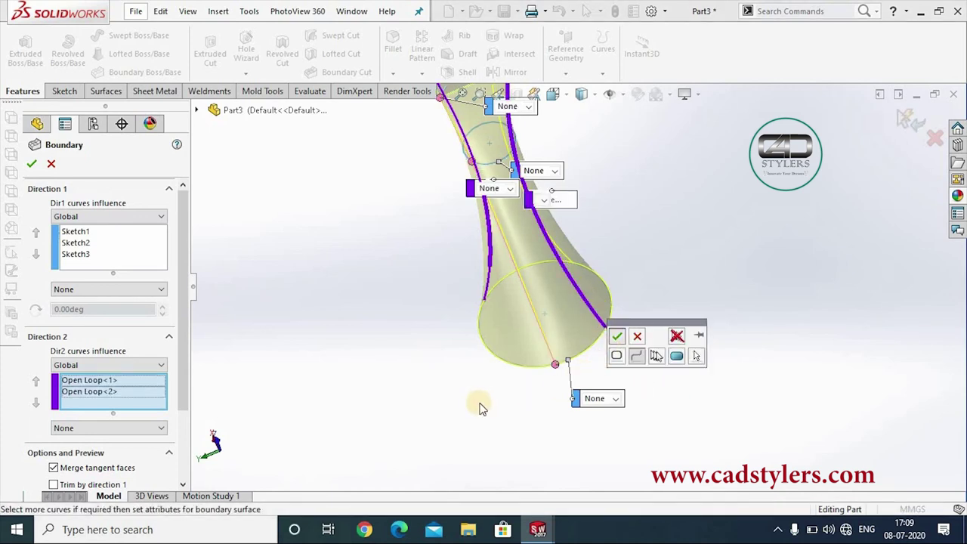
pyautogui.moveTo(484, 393); pyautogui.dragTo(512, 335, button='middle')
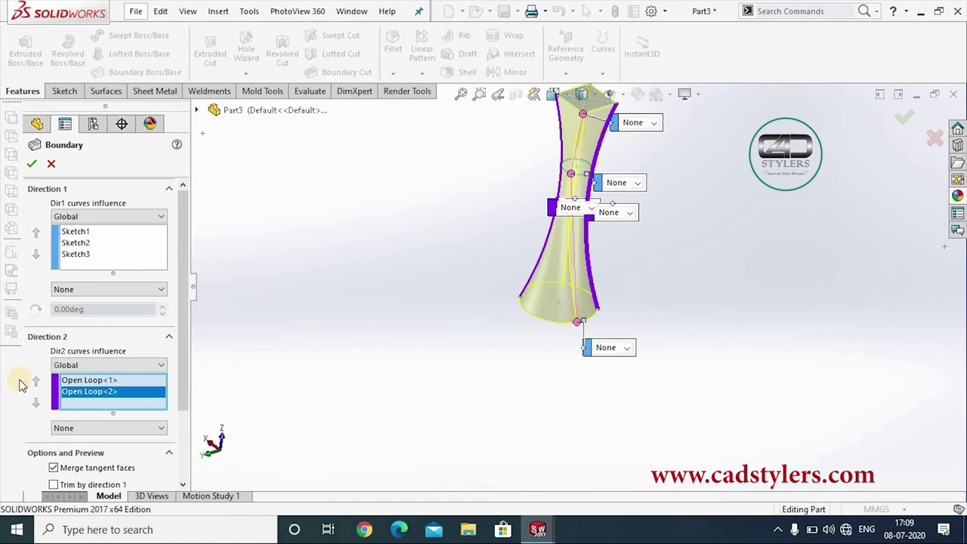
pyautogui.click(31, 164)
pyautogui.moveTo(431, 342)
pyautogui.mouseDown(button='middle')
pyautogui.moveTo(668, 313)
pyautogui.moveTo(570, 363)
pyautogui.moveTo(549, 259)
pyautogui.moveTo(582, 220)
pyautogui.moveTo(578, 169)
pyautogui.moveTo(568, 214)
pyautogui.mouseUp(button='middle')
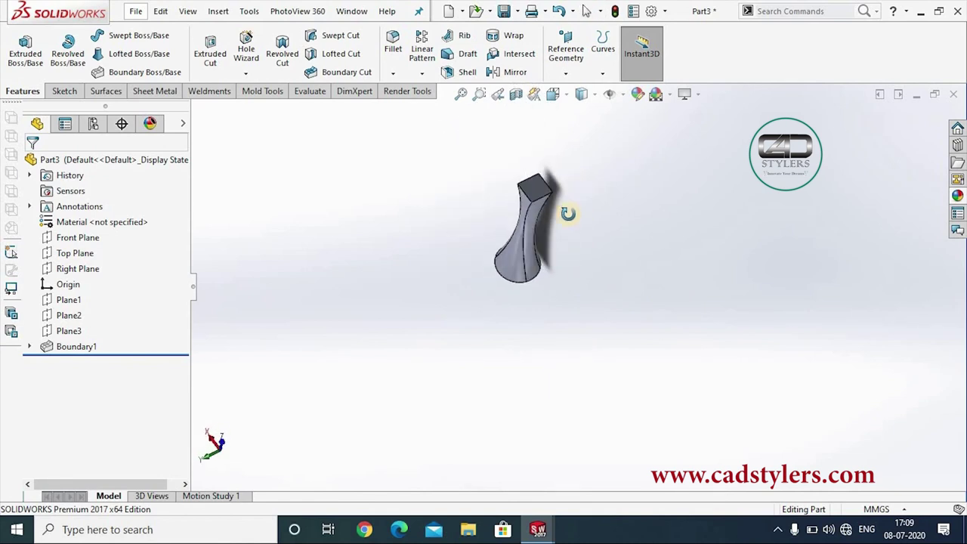
# - Edit Boundary1 and drag its connector points to realign the profiles
pyautogui.rightClick(61, 346)
pyautogui.click(74, 241)
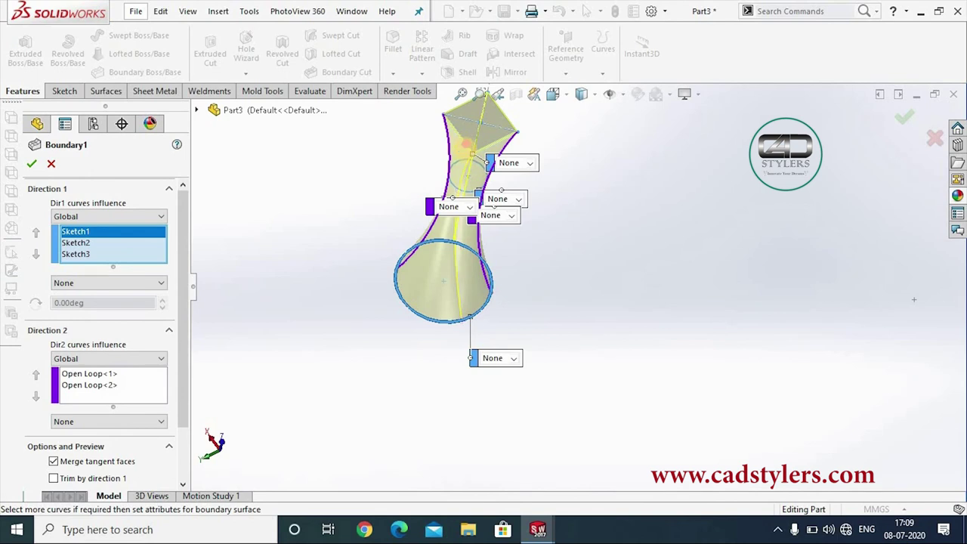
pyautogui.scroll(-3, 472, 159)
pyautogui.moveTo(497, 177); pyautogui.dragTo(494, 172)
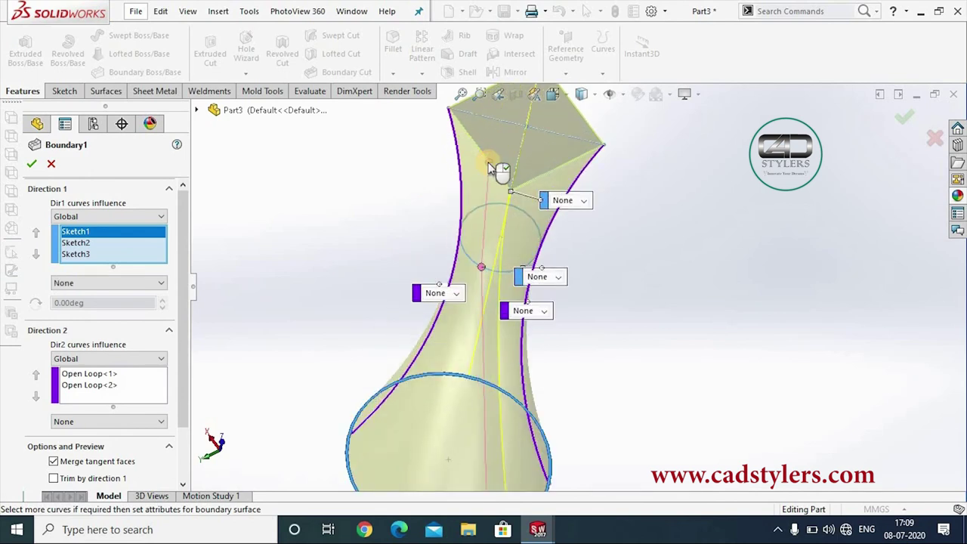
pyautogui.scroll(-2, 491, 170)
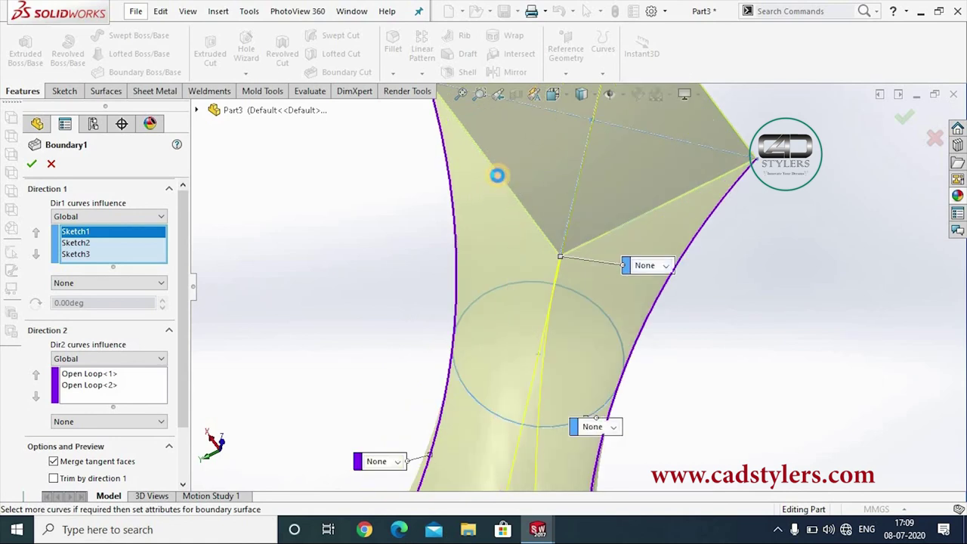
pyautogui.scroll(-1, 500, 180)
pyautogui.moveTo(506, 188); pyautogui.dragTo(497, 195)
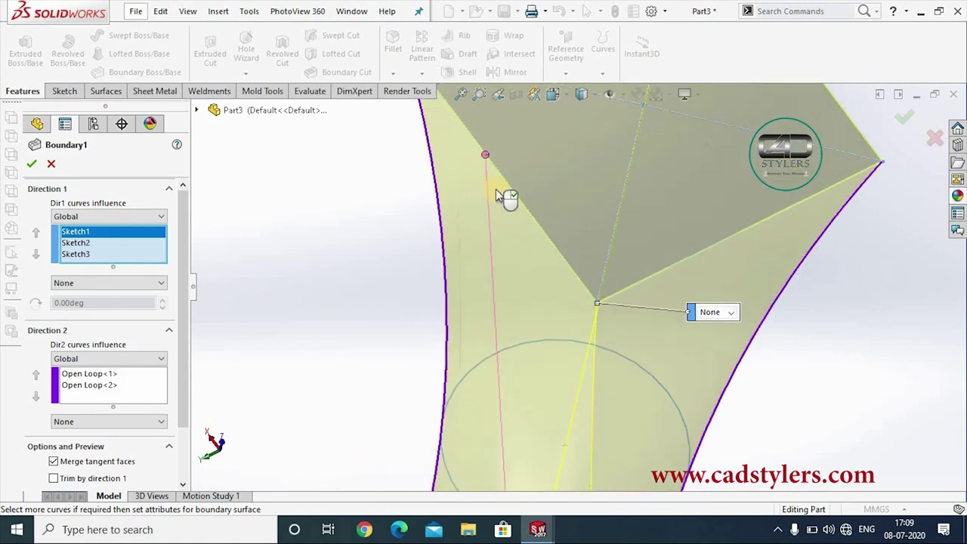
pyautogui.scroll(2, 496, 193)
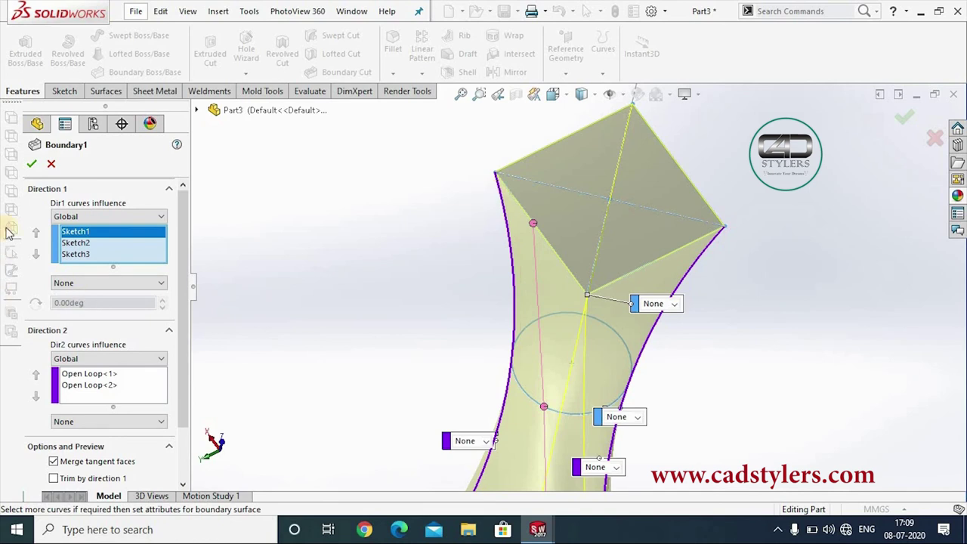
pyautogui.click(30, 164)
# - Set the display style to Shaded without edges and orbit the vase upright
pyautogui.moveTo(319, 272)
pyautogui.mouseDown(button='middle')
pyautogui.moveTo(448, 364)
pyautogui.moveTo(577, 319)
pyautogui.mouseUp(button='middle')
pyautogui.scroll(-3, 578, 319)
pyautogui.scroll(2, 578, 312)
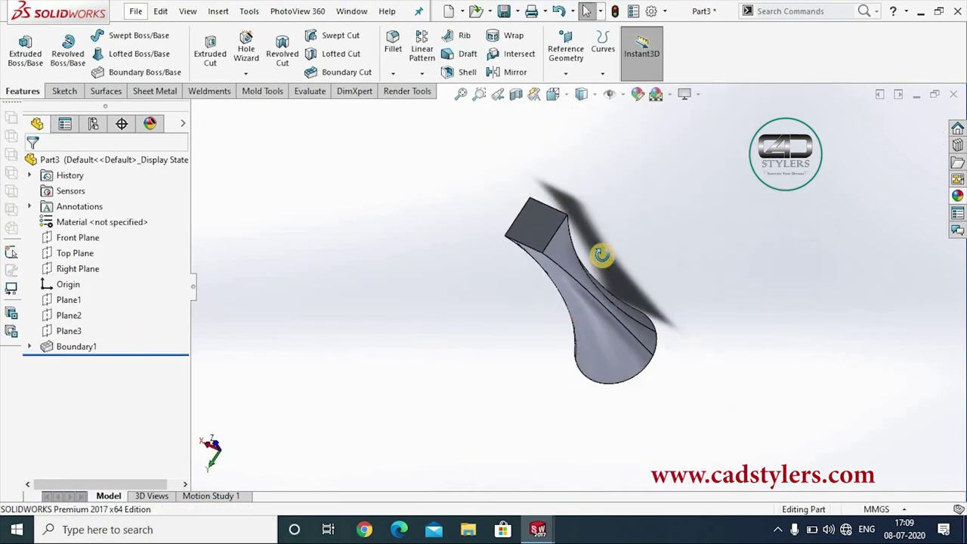
pyautogui.moveTo(604, 252); pyautogui.dragTo(553, 133, button='middle')
pyautogui.click(581, 94)
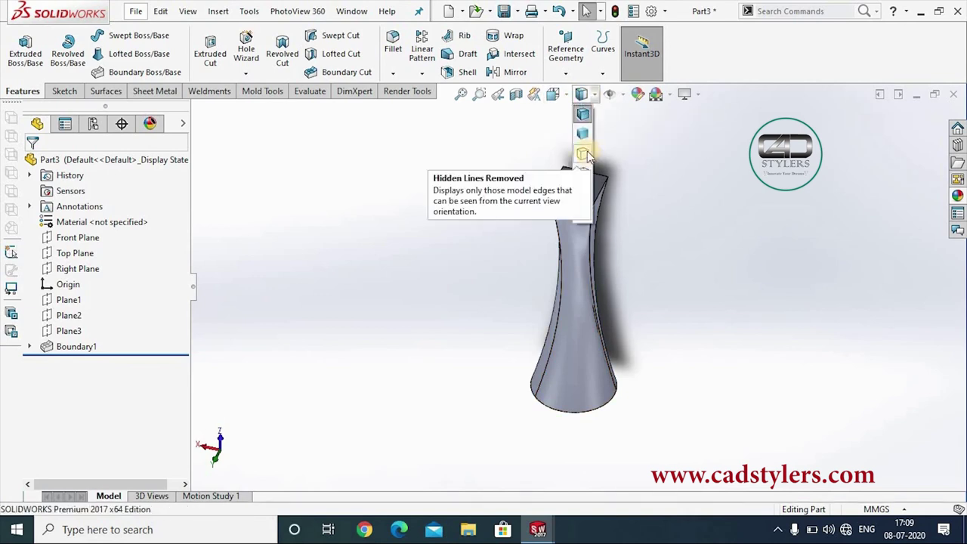
pyautogui.click(583, 136)
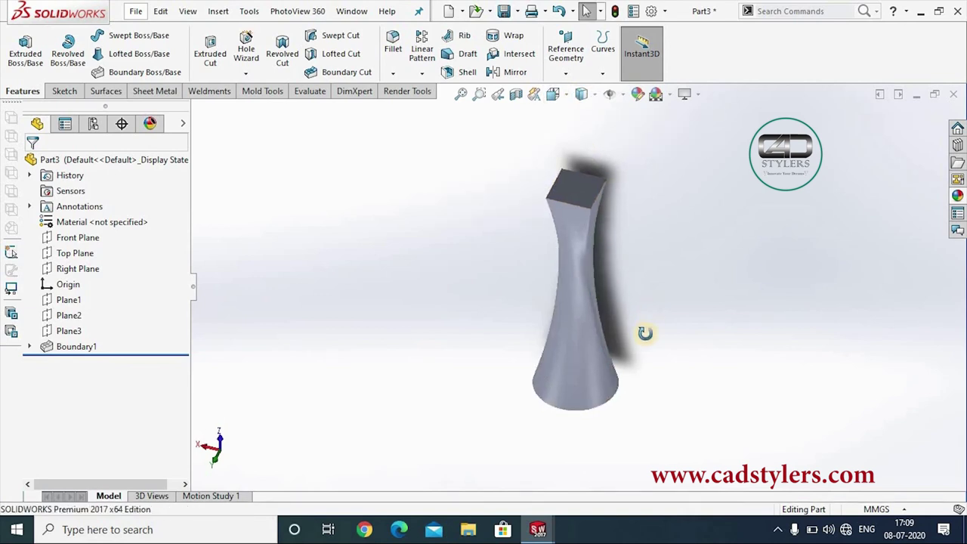
pyautogui.moveTo(643, 331); pyautogui.dragTo(632, 323, button='middle')
pyautogui.moveTo(661, 276)
pyautogui.mouseDown(button='middle')
pyautogui.moveTo(670, 264)
pyautogui.moveTo(650, 249)
pyautogui.mouseUp(button='middle')
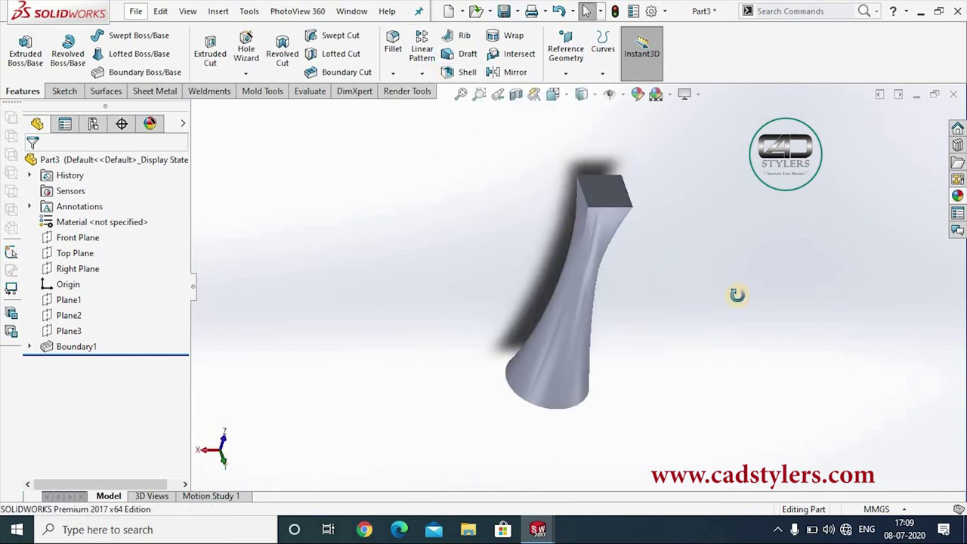
pyautogui.moveTo(736, 295); pyautogui.dragTo(729, 291, button='middle')
# - Shell the vase to 2 mm walls, removing the square top face
pyautogui.click(448, 72)
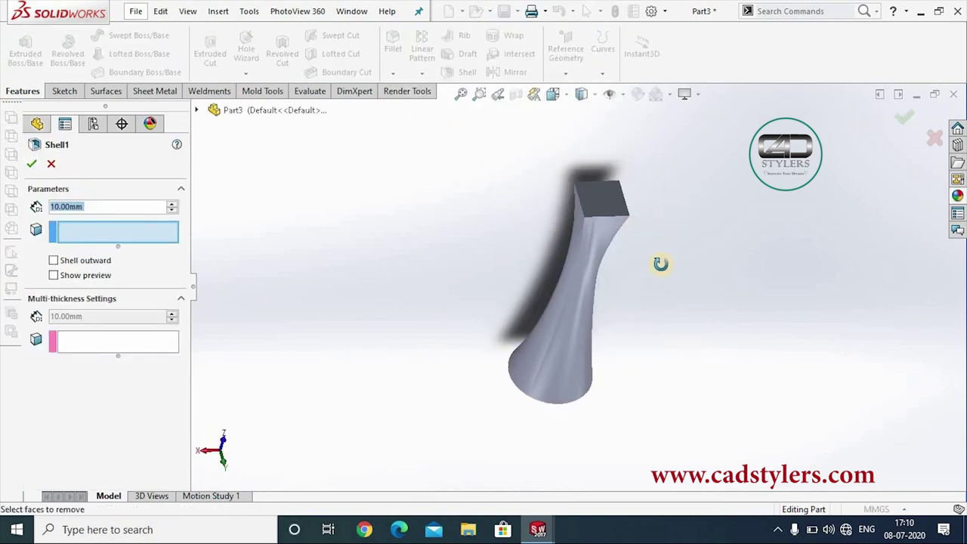
pyautogui.moveTo(661, 263); pyautogui.dragTo(624, 201, button='middle')
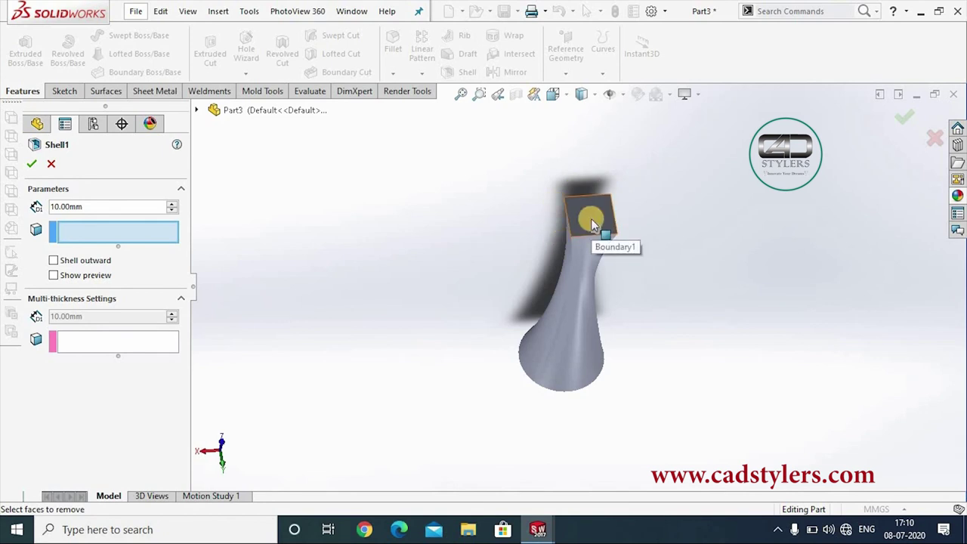
pyautogui.click(50, 165)
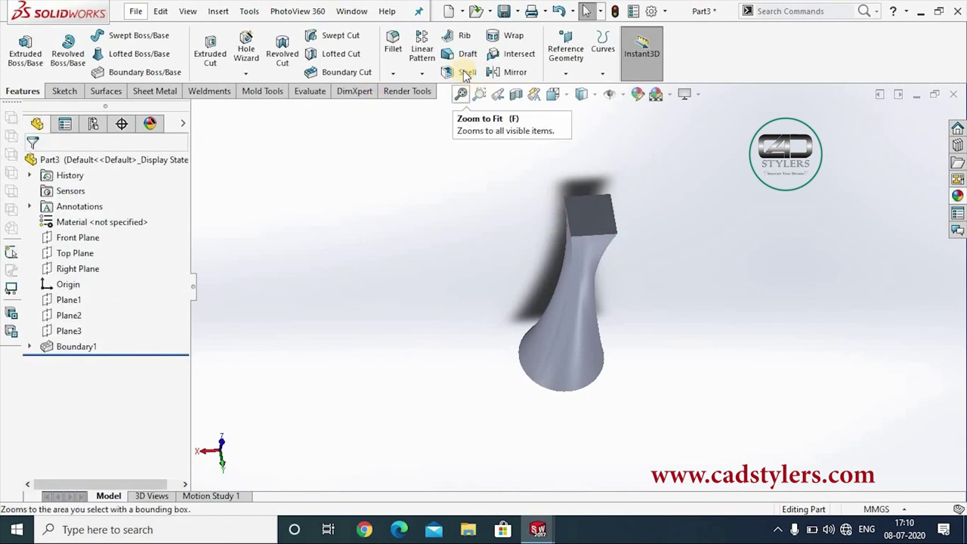
pyautogui.click(458, 76)
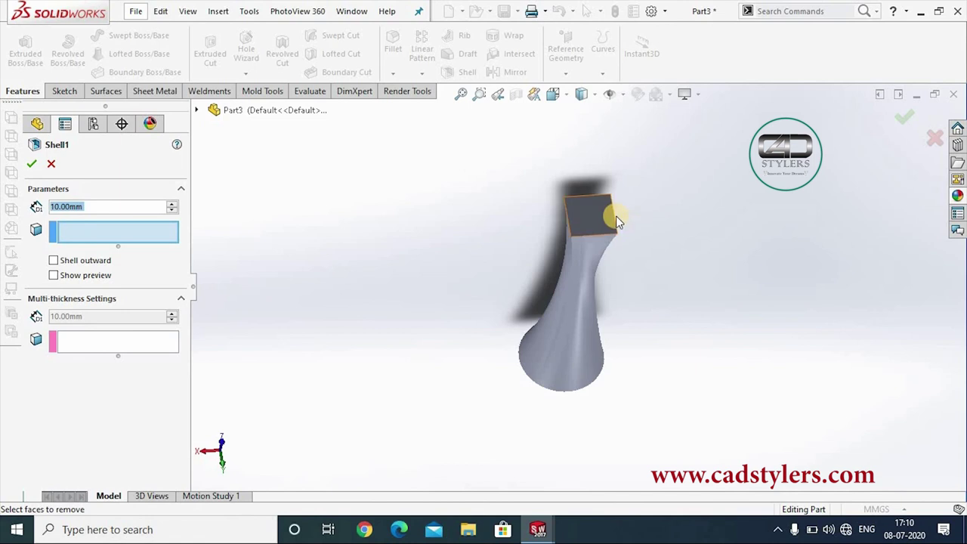
pyautogui.click(580, 212)
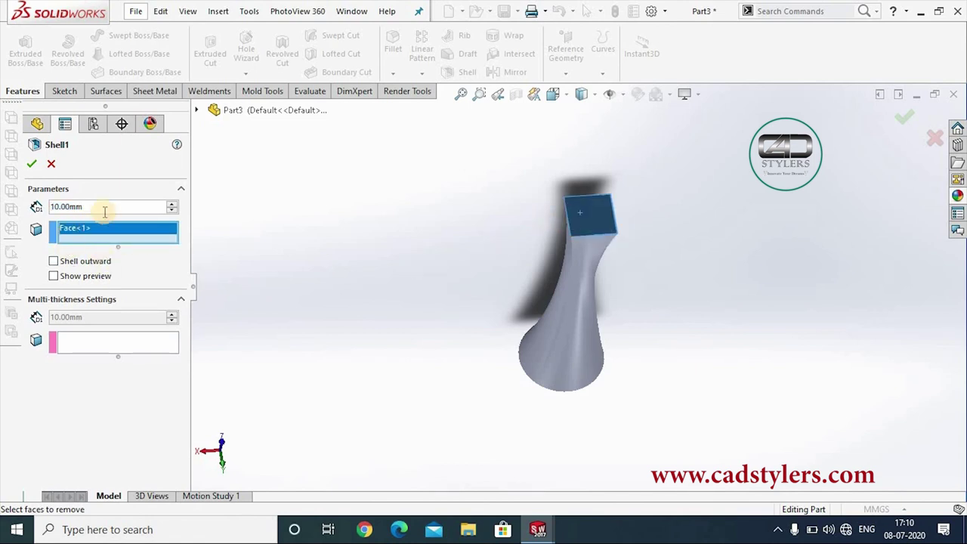
pyautogui.moveTo(105, 210); pyautogui.dragTo(3, 210)
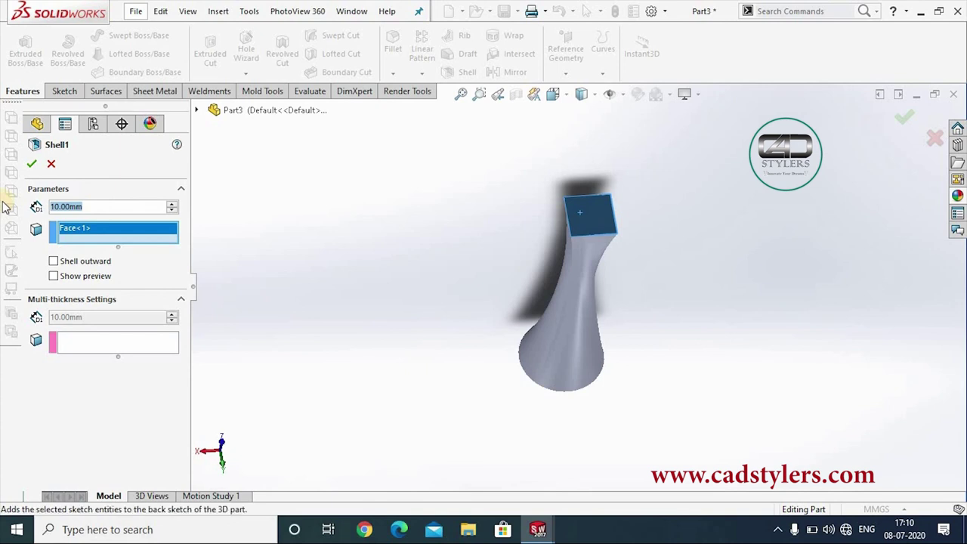
pyautogui.write('2')
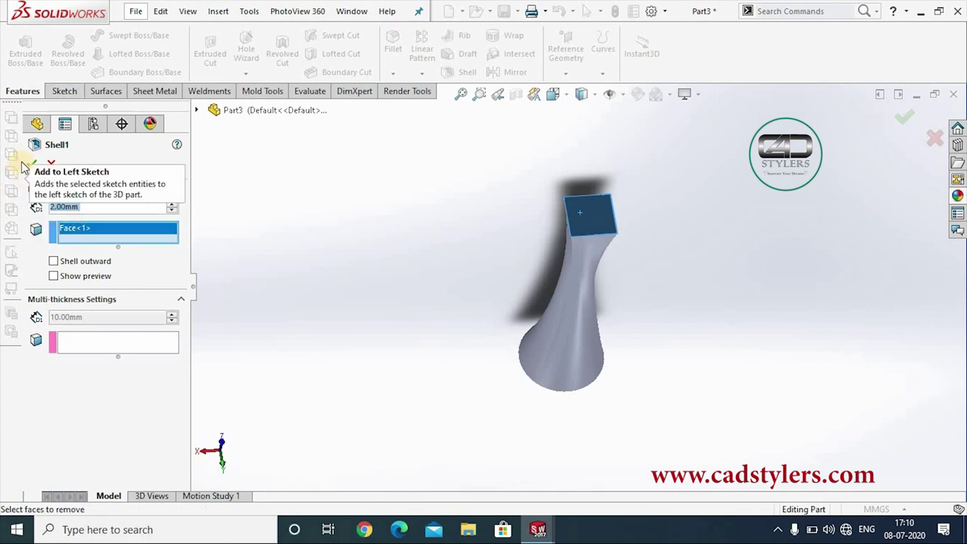
pyautogui.press('Return')
pyautogui.moveTo(703, 281)
pyautogui.mouseDown(button='middle')
pyautogui.moveTo(615, 296)
pyautogui.moveTo(605, 326)
pyautogui.moveTo(529, 300)
pyautogui.moveTo(424, 300)
pyautogui.moveTo(543, 281)
pyautogui.mouseUp(button='middle')
pyautogui.moveTo(609, 318)
pyautogui.mouseDown(button='middle')
pyautogui.moveTo(633, 276)
pyautogui.moveTo(733, 224)
pyautogui.moveTo(539, 309)
pyautogui.mouseUp(button='middle')
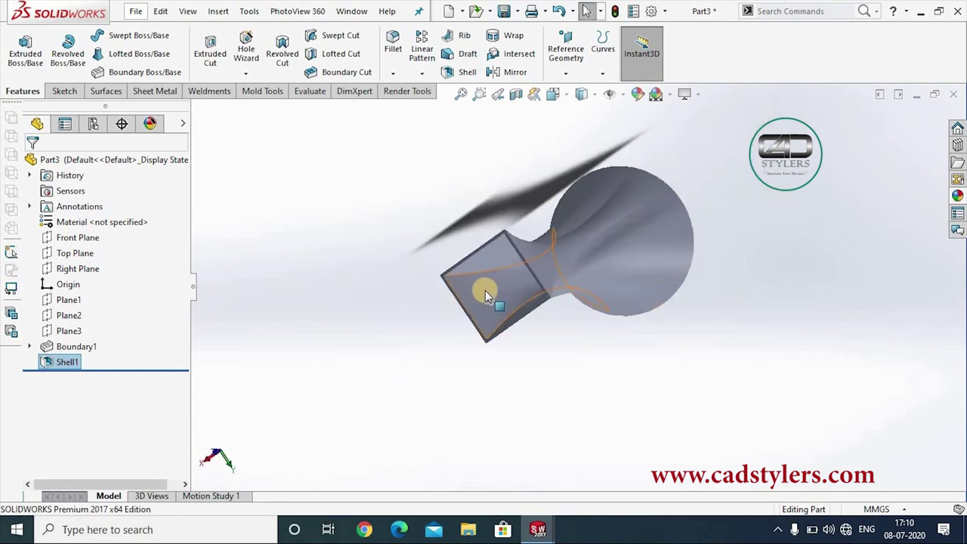
# - Edit Shell1 to also open the circular base face and inspect the result
pyautogui.moveTo(771, 310)
pyautogui.mouseDown(button='middle')
pyautogui.moveTo(655, 372)
pyautogui.moveTo(705, 193)
pyautogui.mouseUp(button='middle')
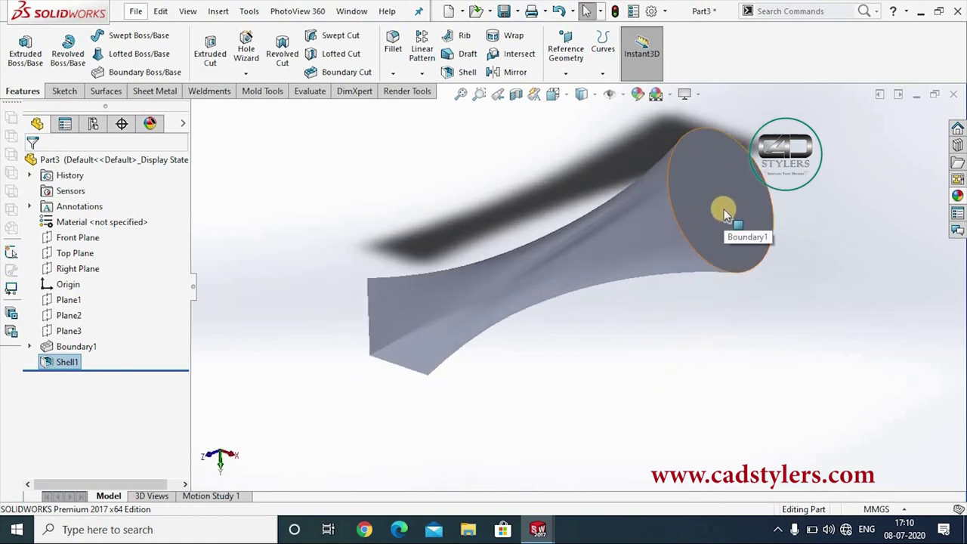
pyautogui.rightClick(68, 363)
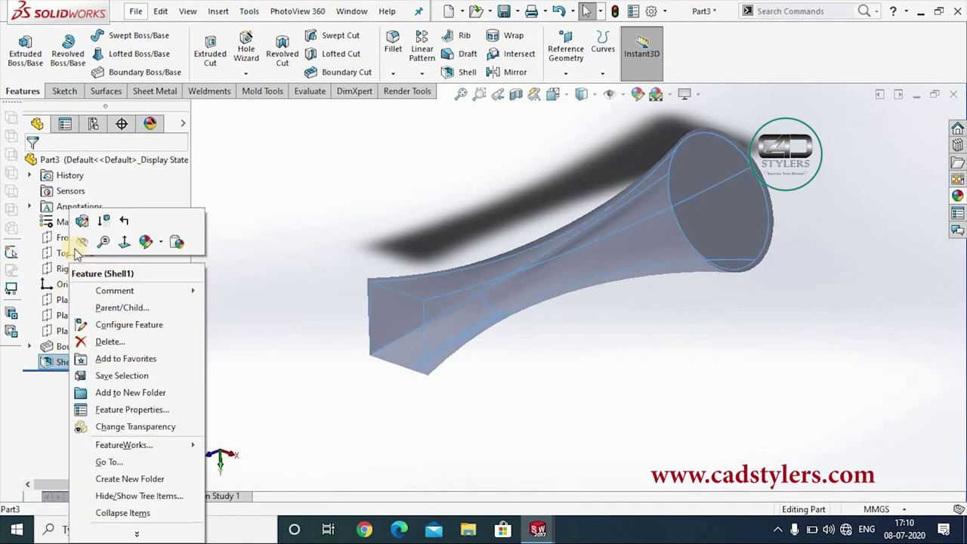
pyautogui.click(82, 220)
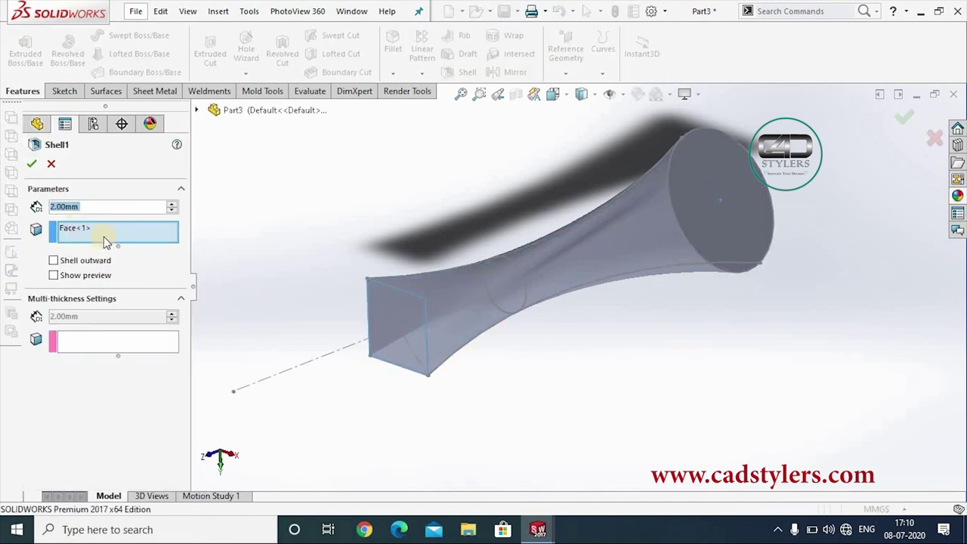
pyautogui.click(684, 223)
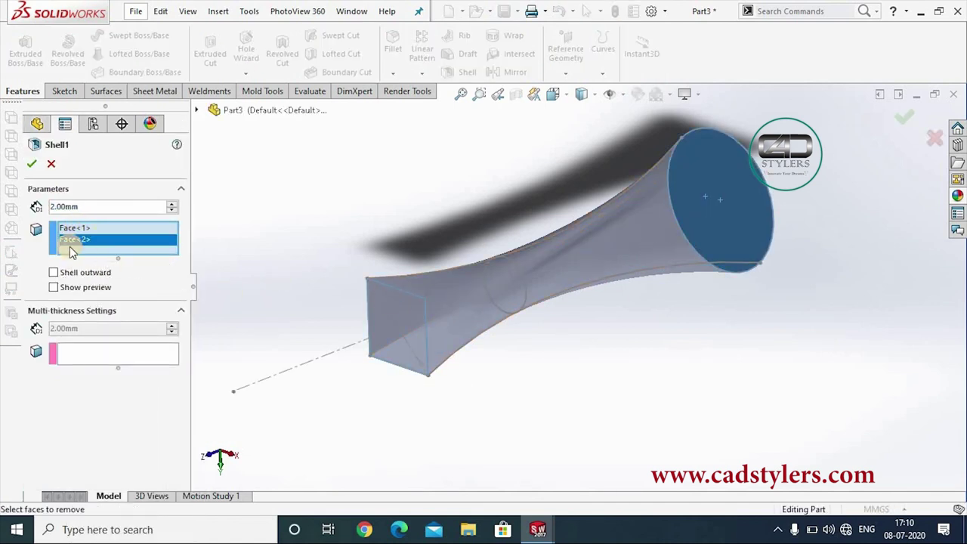
pyautogui.click(32, 164)
pyautogui.moveTo(643, 374)
pyautogui.mouseDown(button='middle')
pyautogui.moveTo(621, 390)
pyautogui.moveTo(644, 372)
pyautogui.mouseUp(button='middle')
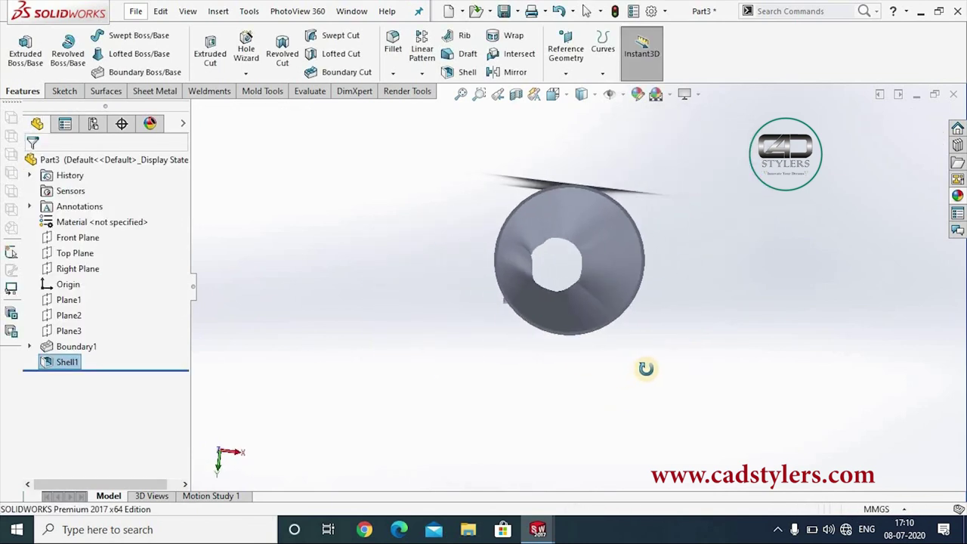
# - Re-edit Shell1 and delete Face<2> so only the square top stays open
pyautogui.rightClick(62, 362)
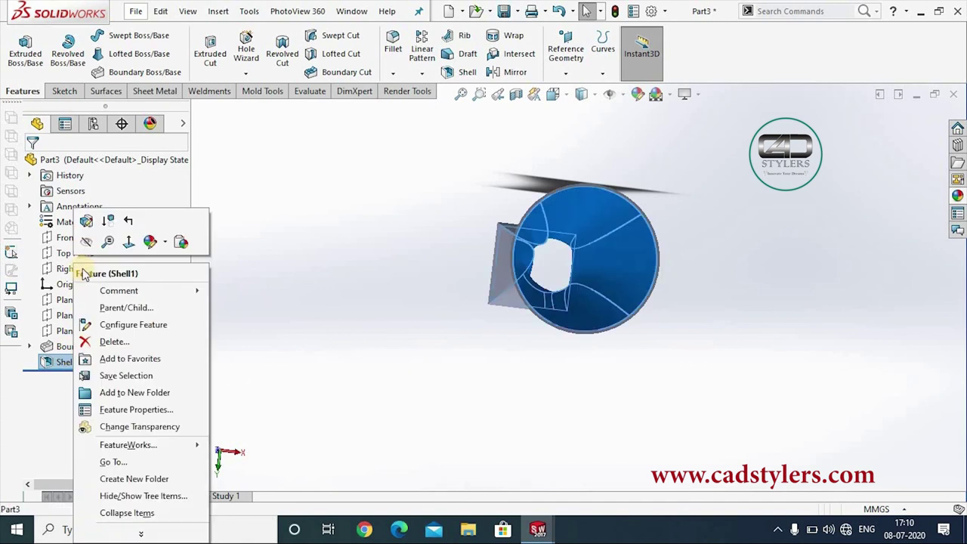
pyautogui.click(87, 220)
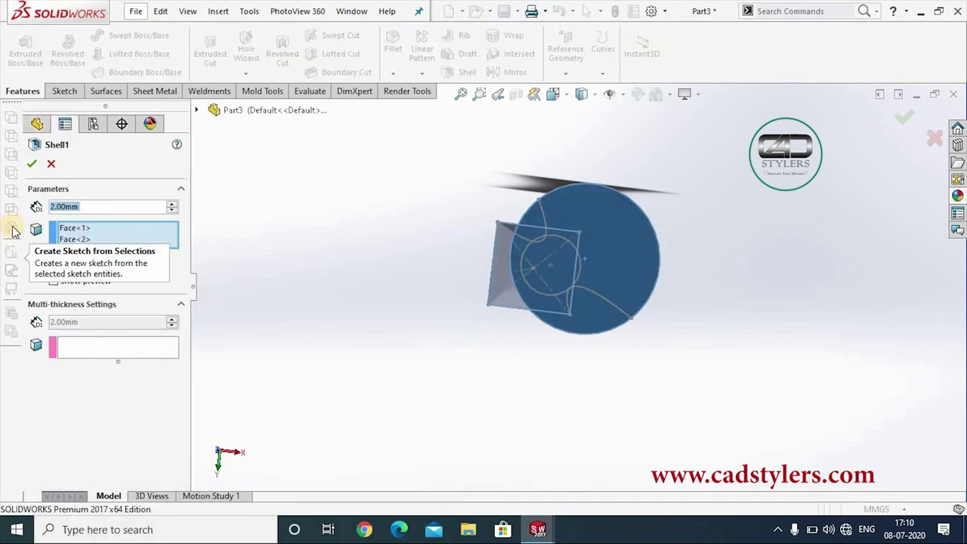
pyautogui.rightClick(70, 240)
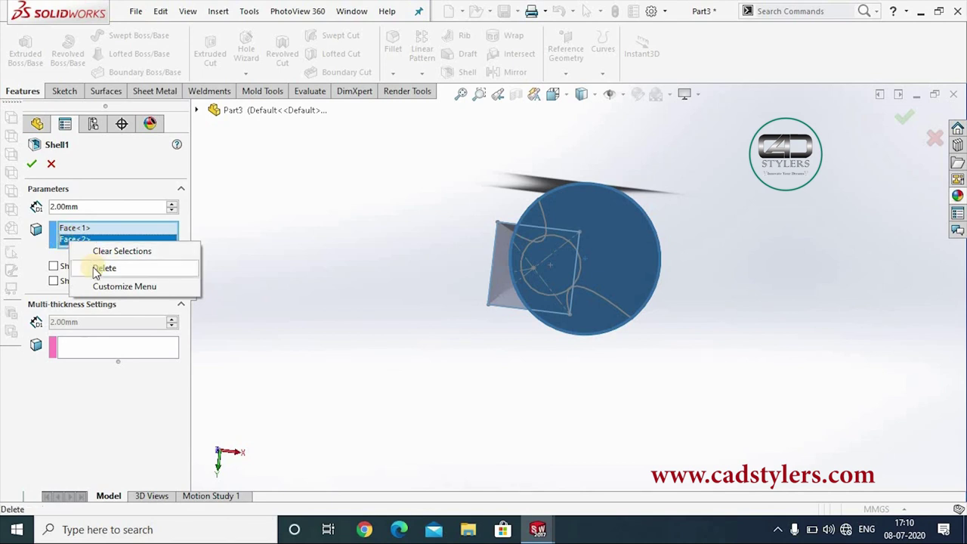
pyautogui.click(103, 268)
pyautogui.press('Return')
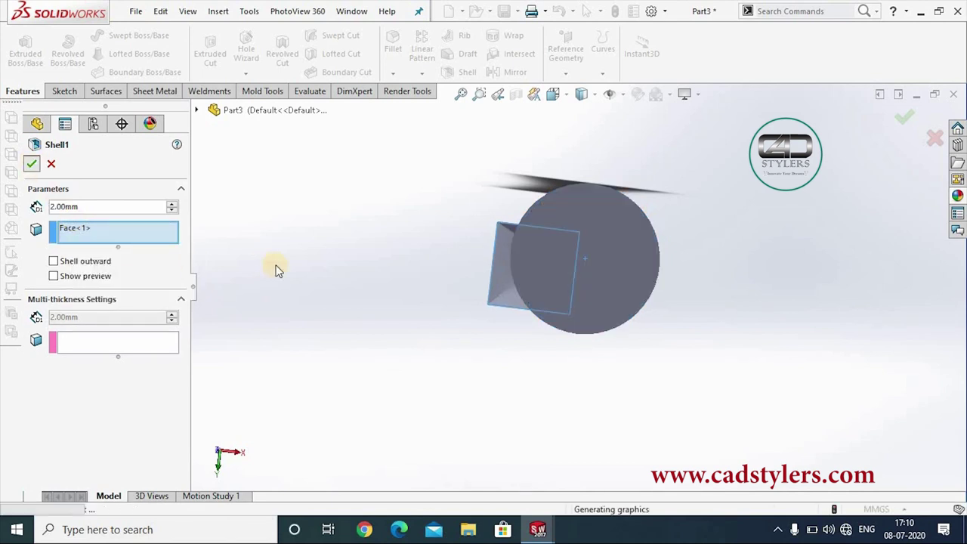
# - Orbit the vase upright with the square end on top
pyautogui.moveTo(362, 259)
pyautogui.mouseDown(button='middle')
pyautogui.moveTo(525, 272)
pyautogui.moveTo(496, 261)
pyautogui.moveTo(384, 328)
pyautogui.moveTo(395, 313)
pyautogui.moveTo(515, 297)
pyautogui.moveTo(539, 246)
pyautogui.moveTo(539, 216)
pyautogui.mouseUp(button='middle')
pyautogui.moveTo(673, 280); pyautogui.dragTo(616, 241, button='middle')
pyautogui.scroll(-2, 617, 240)
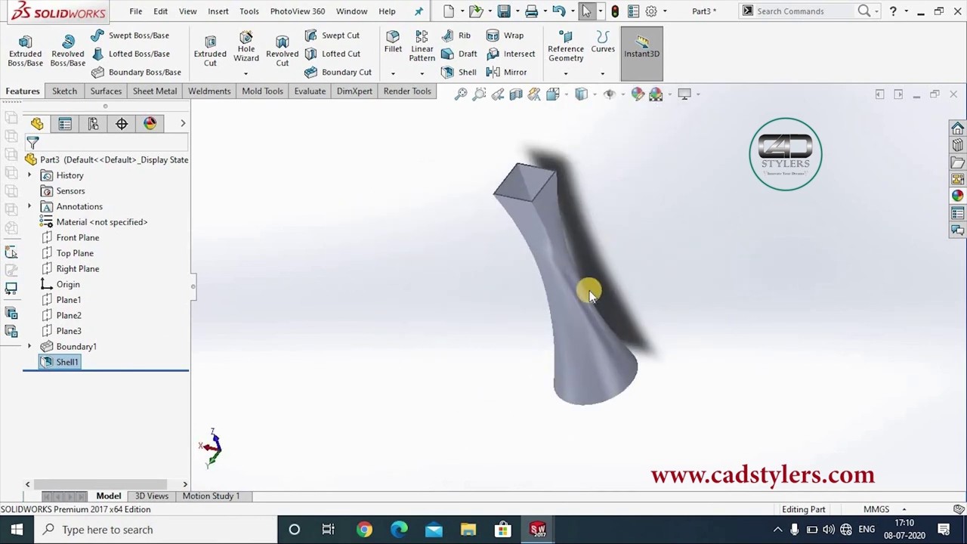
pyautogui.scroll(-2, 587, 287)
pyautogui.scroll(1, 587, 280)
pyautogui.scroll(1, 587, 274)
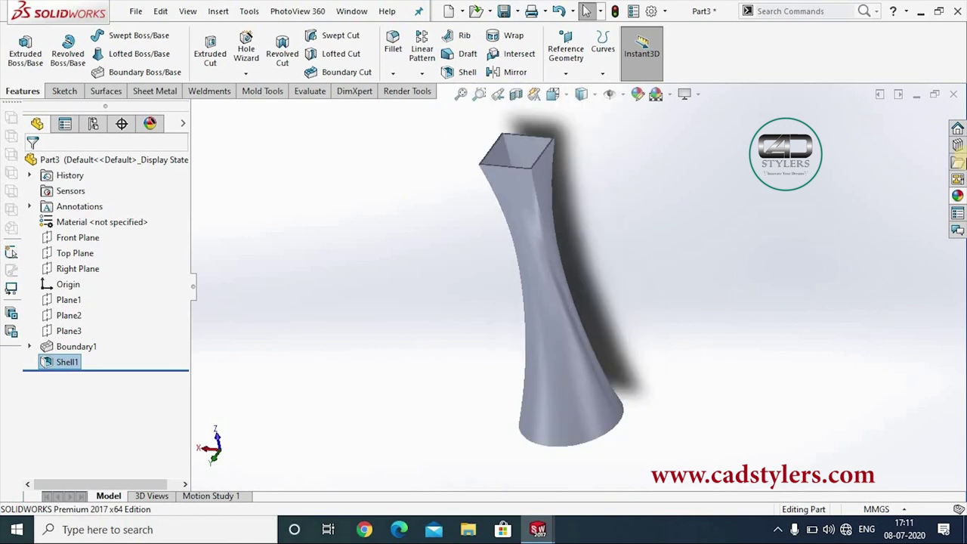
# - Choose the Oriented Strand Board (OSB) appearance under Organic > Wood > Patterned Composite
pyautogui.click(958, 195)
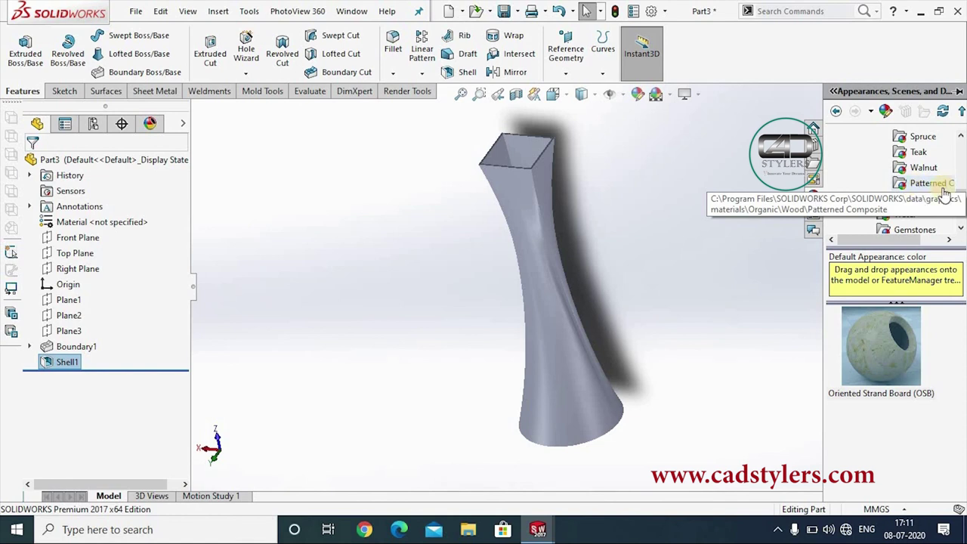
pyautogui.scroll(4, 929, 151)
pyautogui.scroll(1, 929, 136)
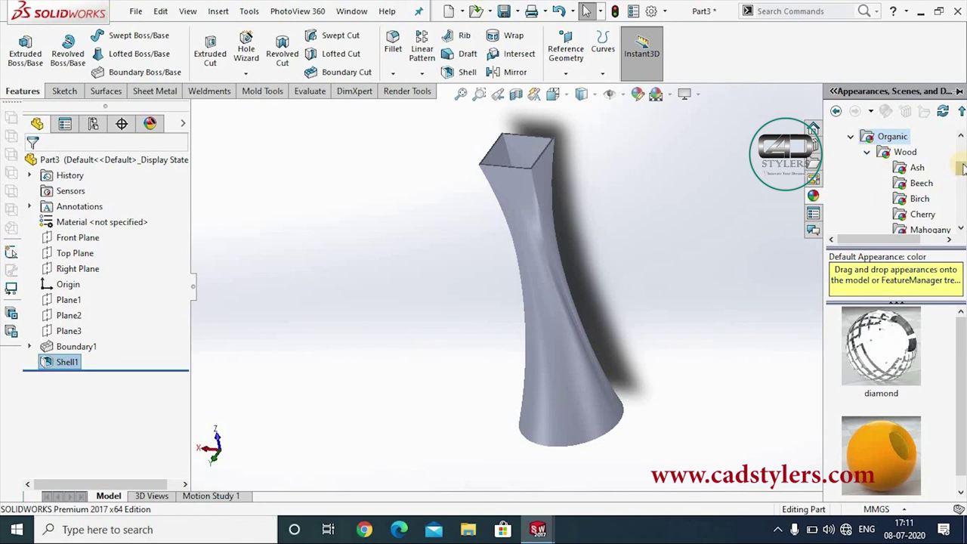
pyautogui.scroll(-1, 952, 168)
pyautogui.scroll(-2, 945, 168)
pyautogui.scroll(-1, 941, 168)
pyautogui.scroll(-1, 937, 168)
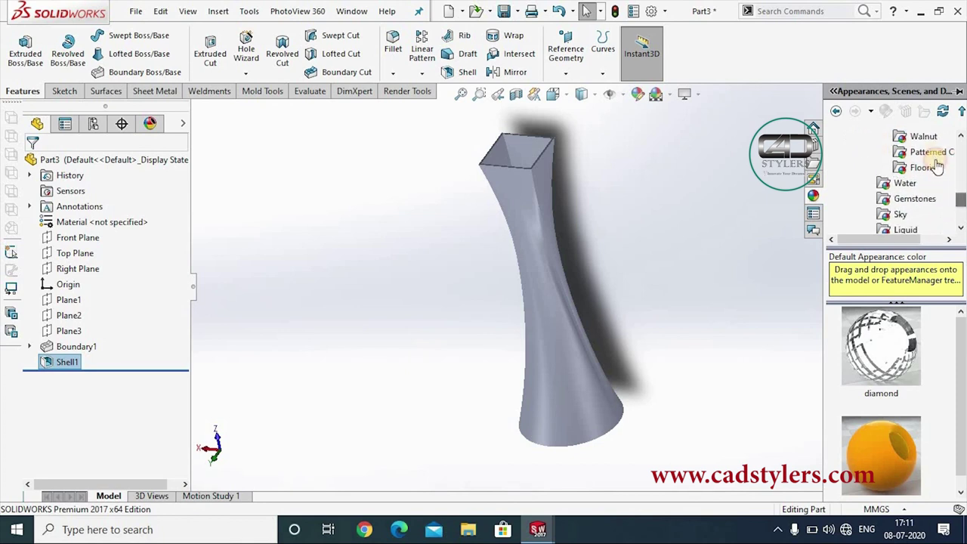
pyautogui.click(934, 153)
pyautogui.moveTo(882, 346)
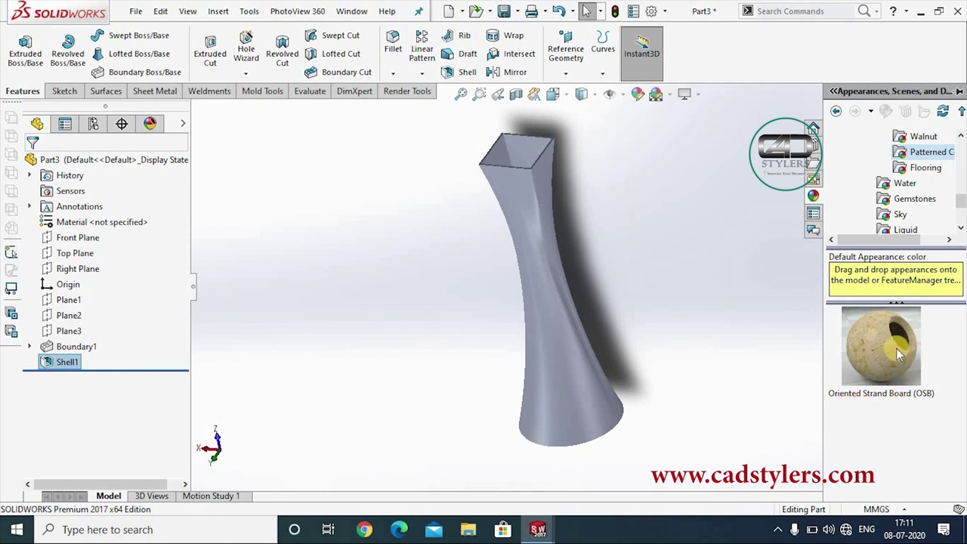
pyautogui.click(881, 368)
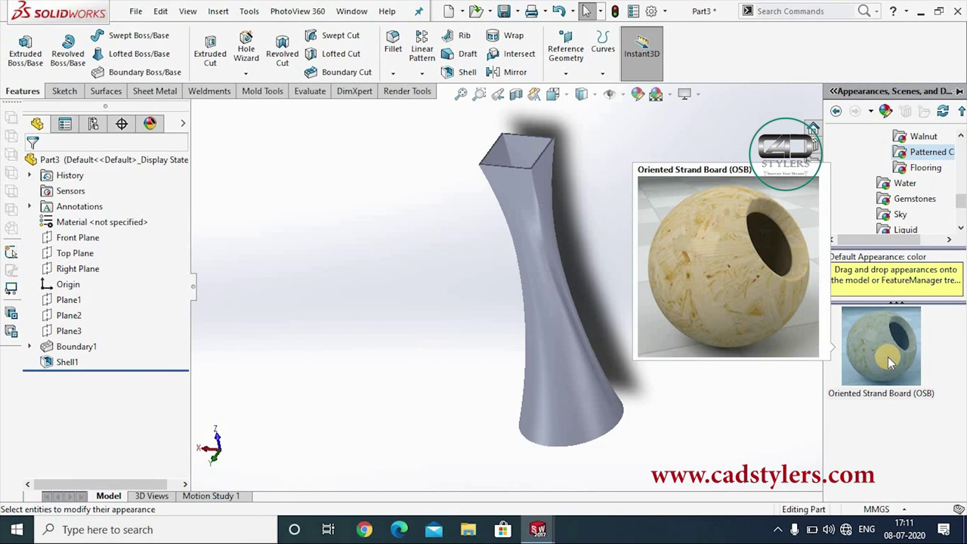
pyautogui.click(889, 363)
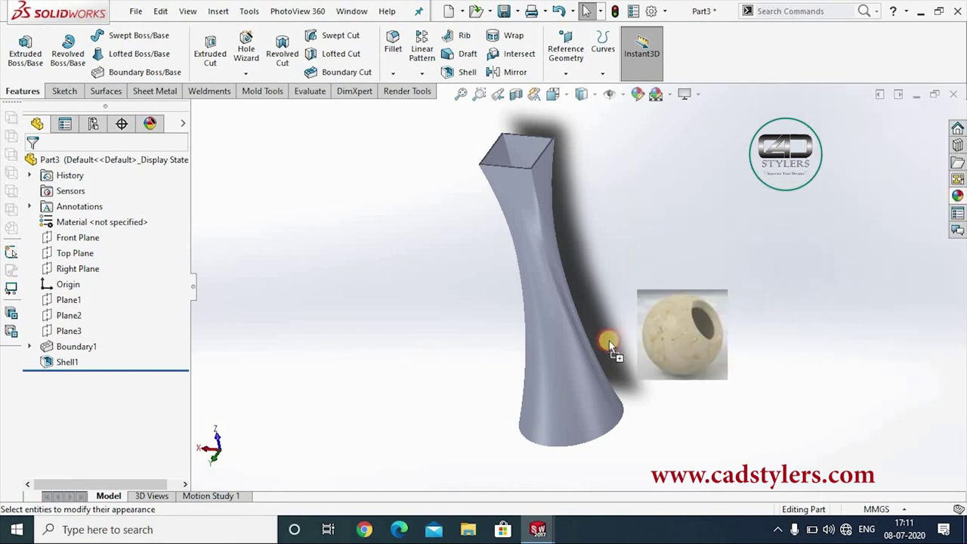
# - Apply the OSB wood appearance to the vase body, then check its bottom, sides and upright view
pyautogui.moveTo(890, 363); pyautogui.dragTo(586, 349)
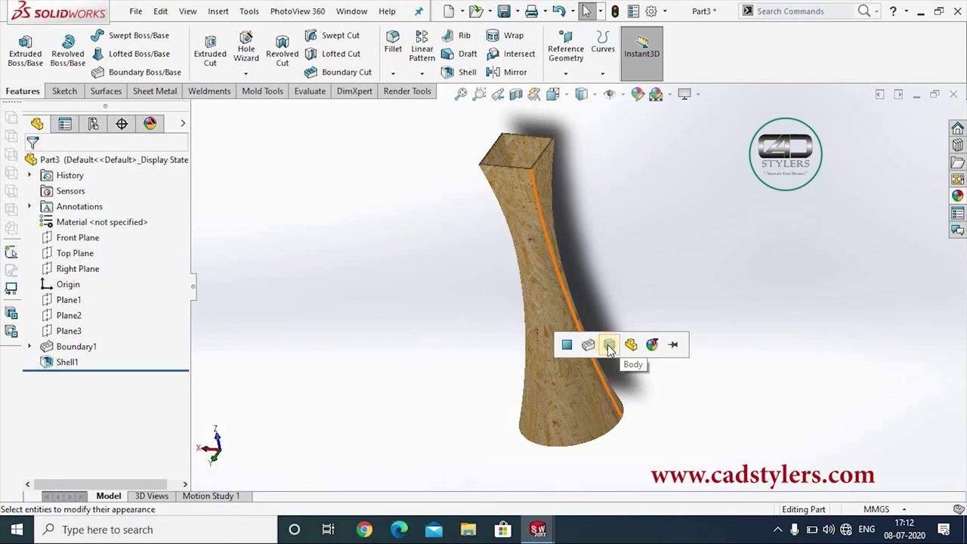
pyautogui.moveTo(622, 338)
pyautogui.mouseDown(button='middle')
pyautogui.moveTo(651, 457)
pyautogui.moveTo(639, 280)
pyautogui.mouseUp(button='middle')
pyautogui.moveTo(643, 385)
pyautogui.mouseDown(button='middle')
pyautogui.moveTo(662, 320)
pyautogui.moveTo(682, 440)
pyautogui.mouseUp(button='middle')
pyautogui.moveTo(574, 348)
pyautogui.mouseDown(button='middle')
pyautogui.moveTo(576, 378)
pyautogui.moveTo(567, 319)
pyautogui.moveTo(586, 266)
pyautogui.moveTo(637, 291)
pyautogui.moveTo(642, 346)
pyautogui.moveTo(608, 395)
pyautogui.moveTo(613, 339)
pyautogui.moveTo(650, 316)
pyautogui.moveTo(631, 348)
pyautogui.mouseUp(button='middle')
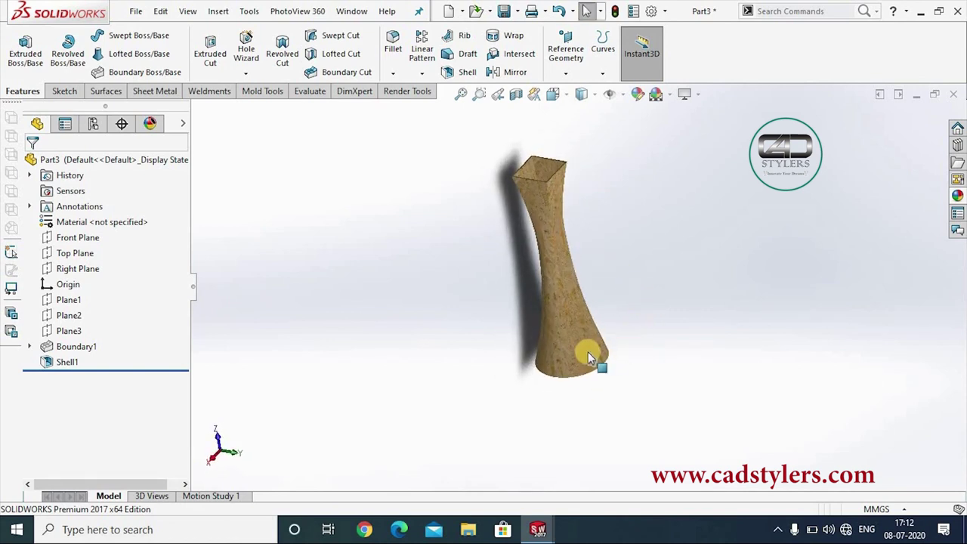
pyautogui.moveTo(635, 270)
pyautogui.mouseDown(button='middle')
pyautogui.moveTo(631, 286)
pyautogui.moveTo(617, 285)
pyautogui.mouseUp(button='middle')
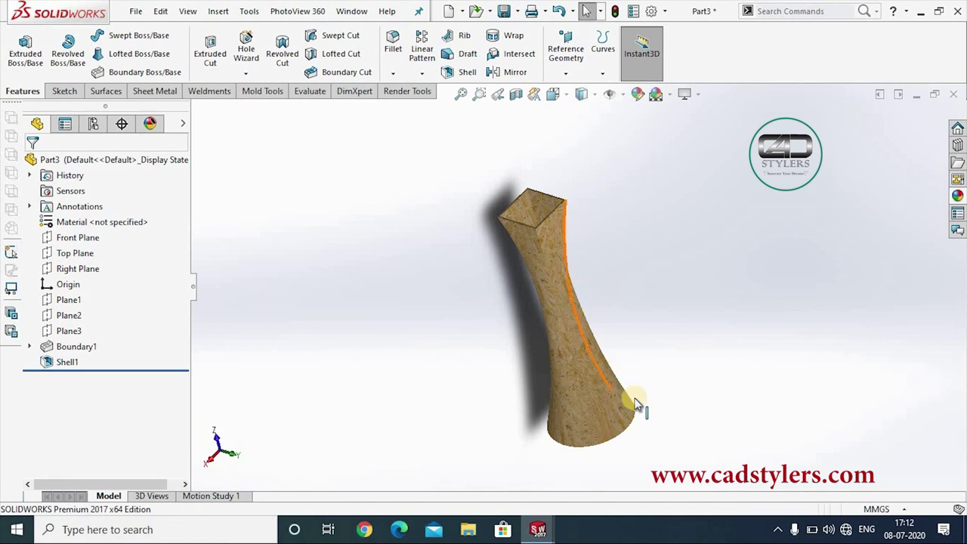
pyautogui.moveTo(513, 238)
pyautogui.mouseDown(button='middle')
pyautogui.moveTo(643, 304)
pyautogui.moveTo(656, 276)
pyautogui.moveTo(658, 302)
pyautogui.moveTo(614, 246)
pyautogui.mouseUp(button='middle')
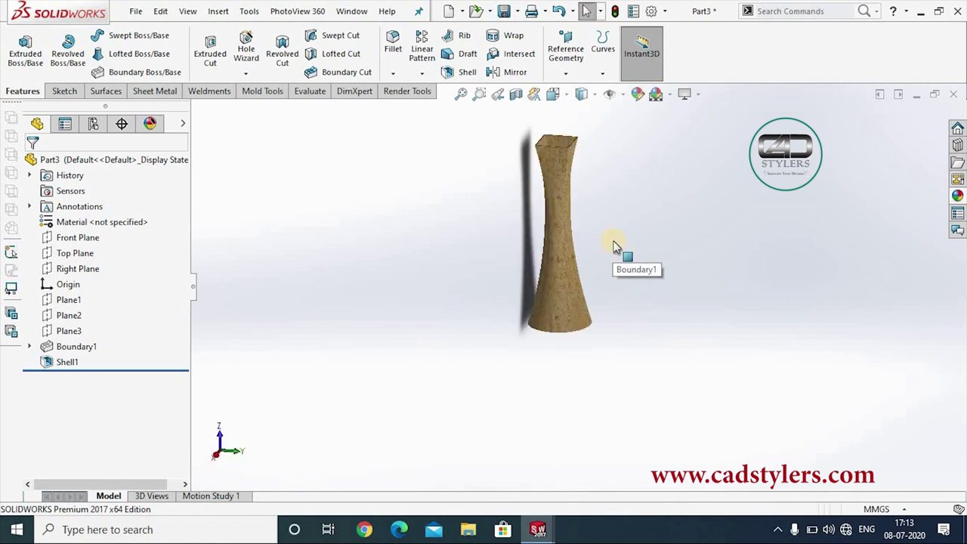